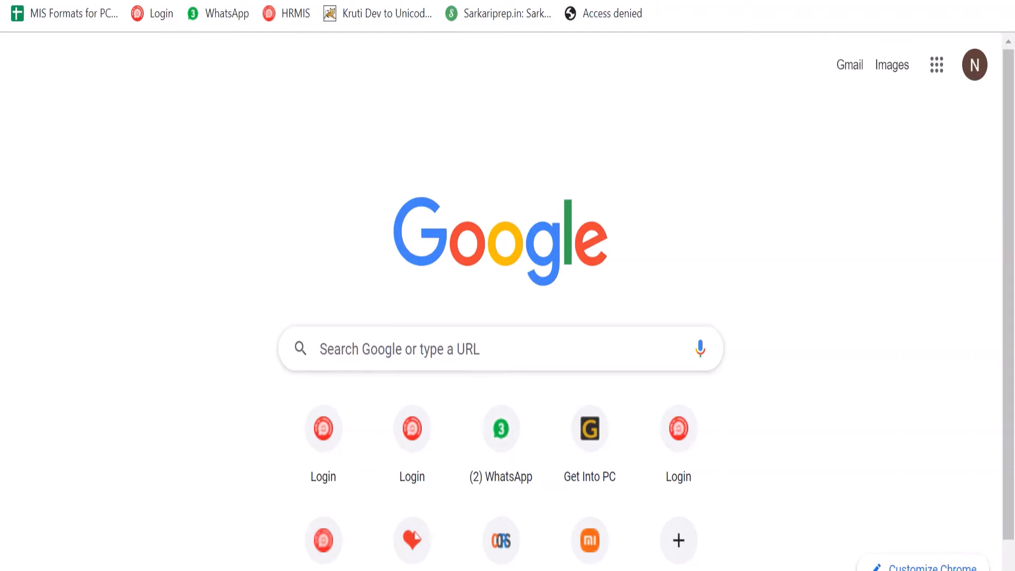
Step: Search Google for 'hrms railway' and open the Indian Railways HRMS login page
left_click(397, 351)
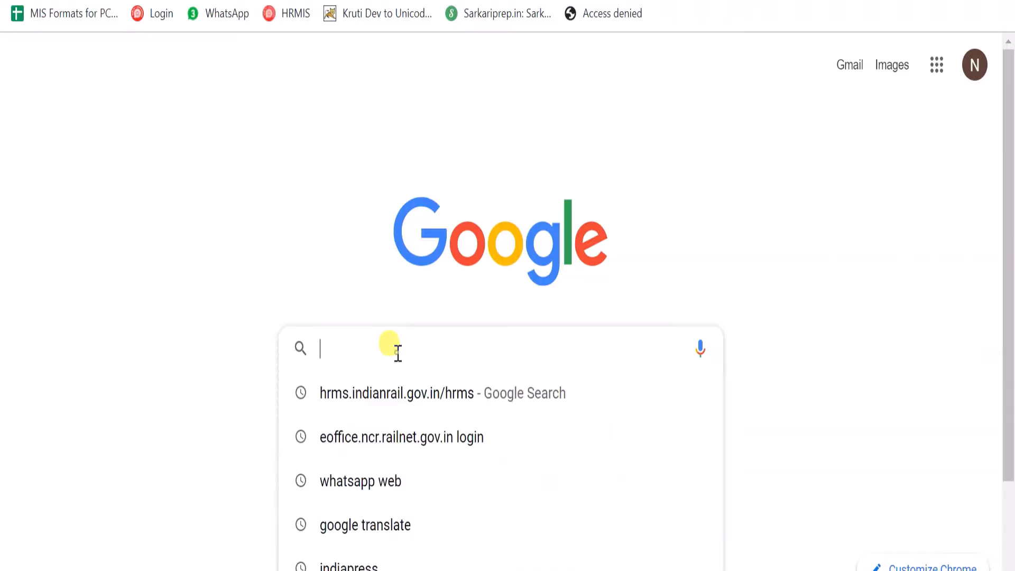
type("hrms ")
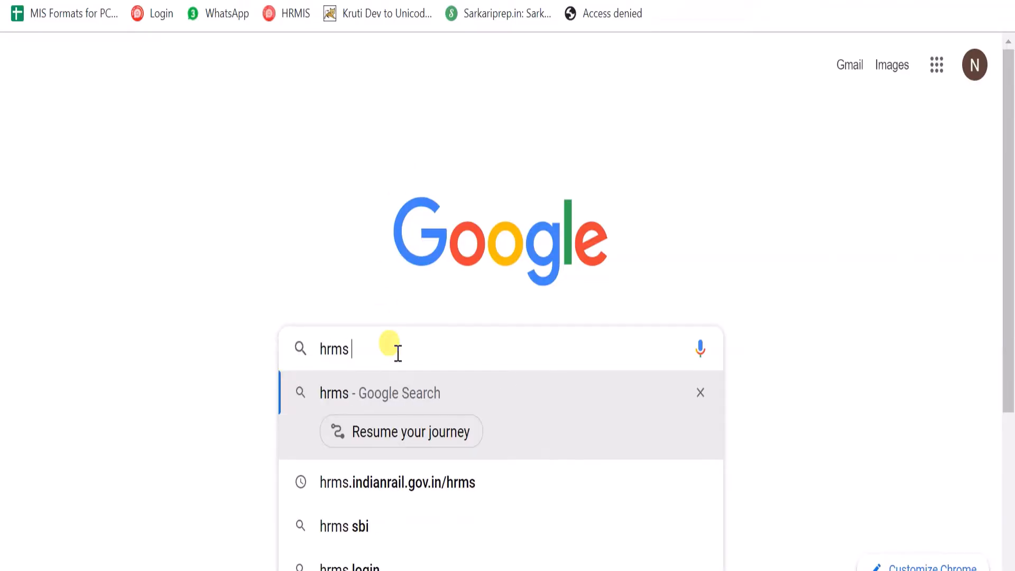
type("railway")
key("Return")
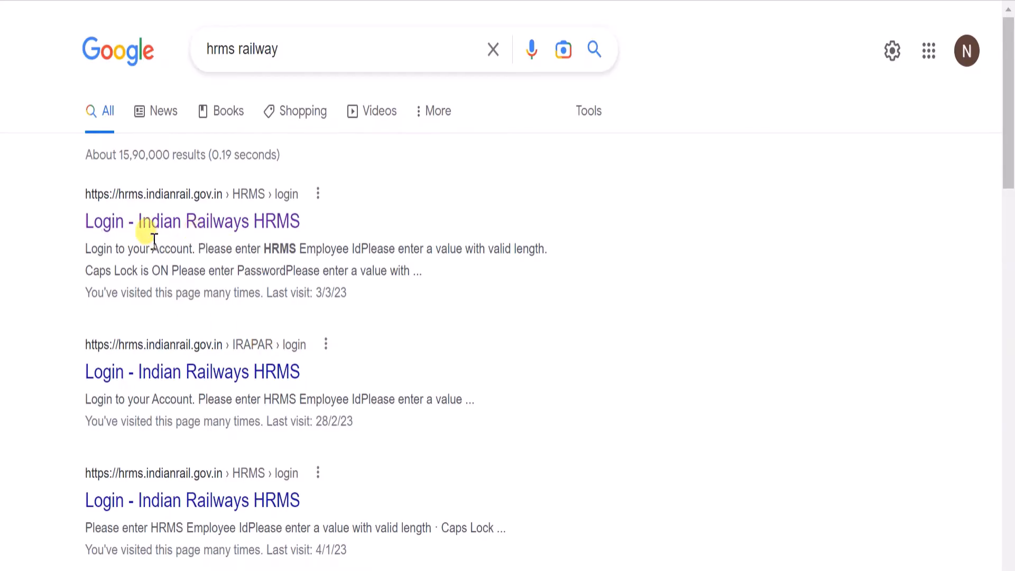
left_click(231, 223)
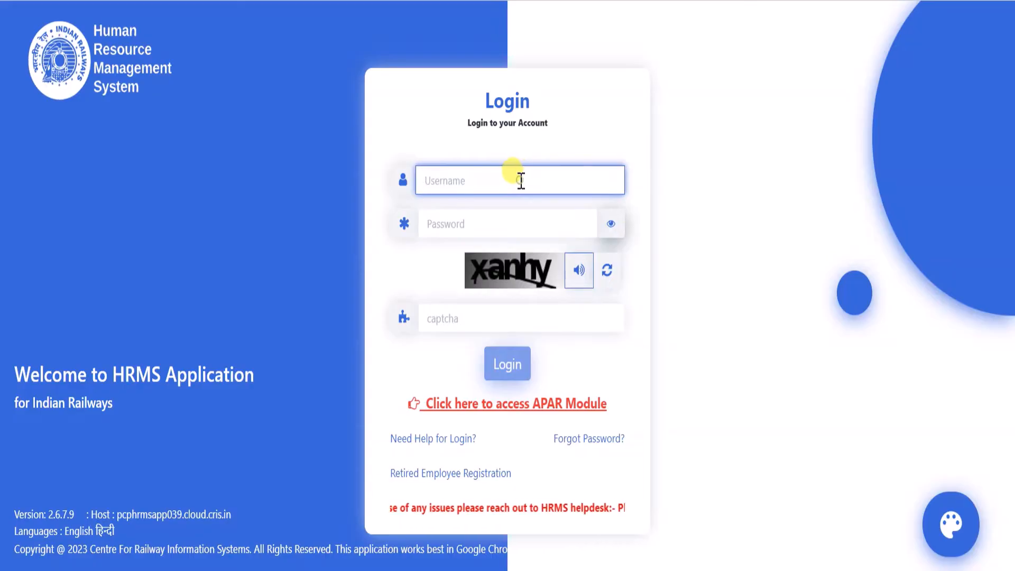
Step: Log in with the employee username, the account password and captcha fd6pb
left_click(492, 219)
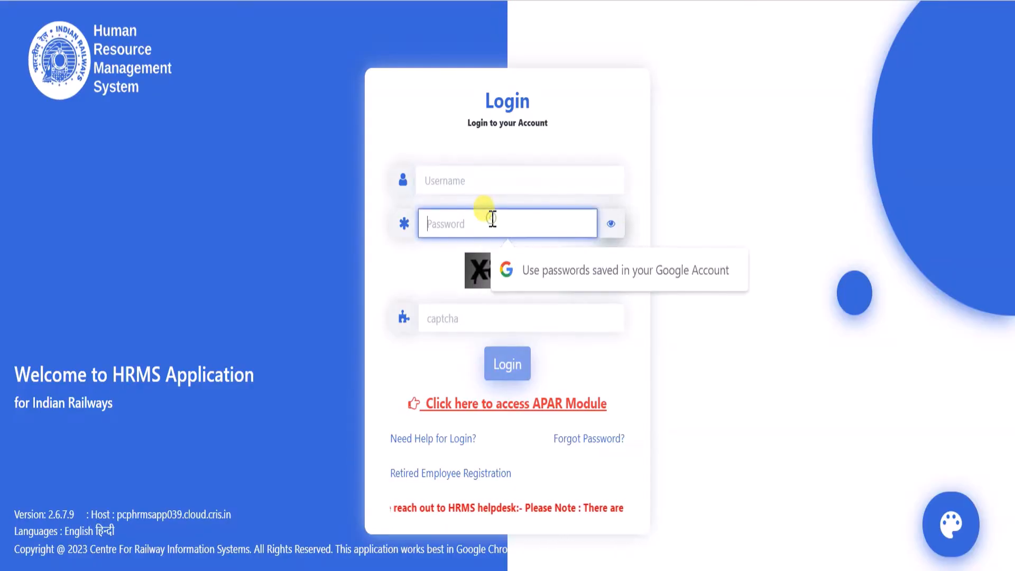
left_click(457, 308)
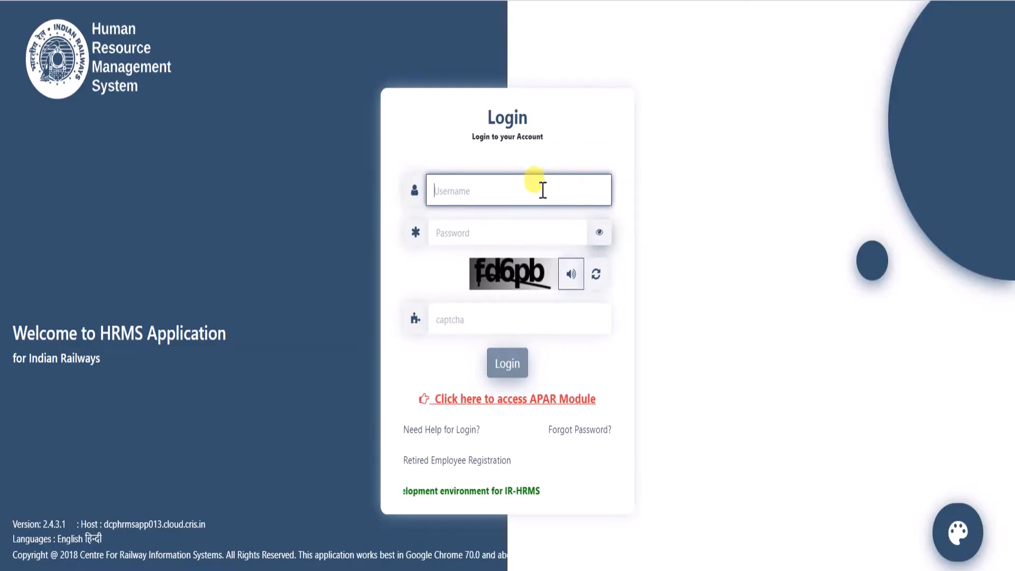
key("ctrl+v")
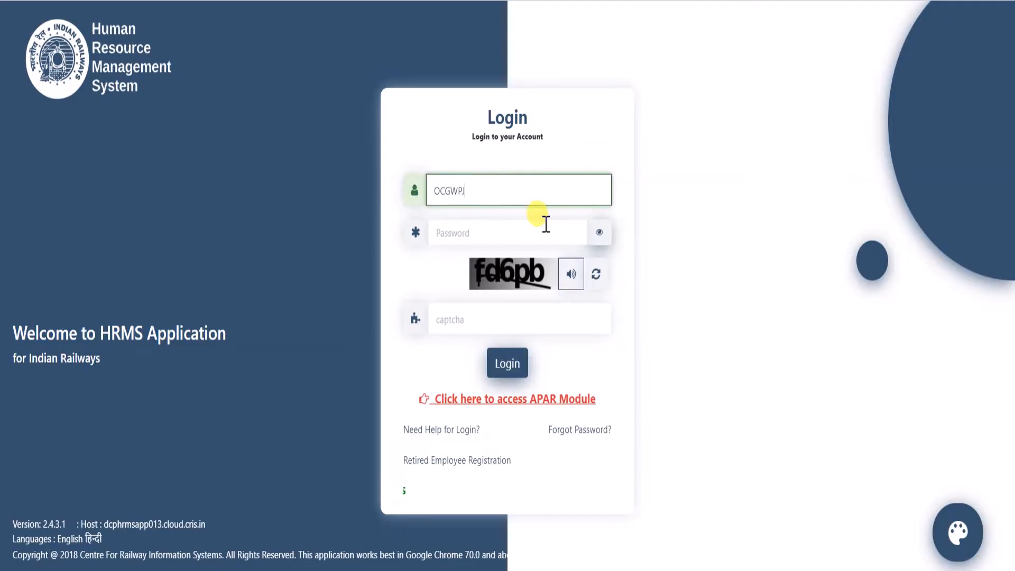
left_click(524, 235)
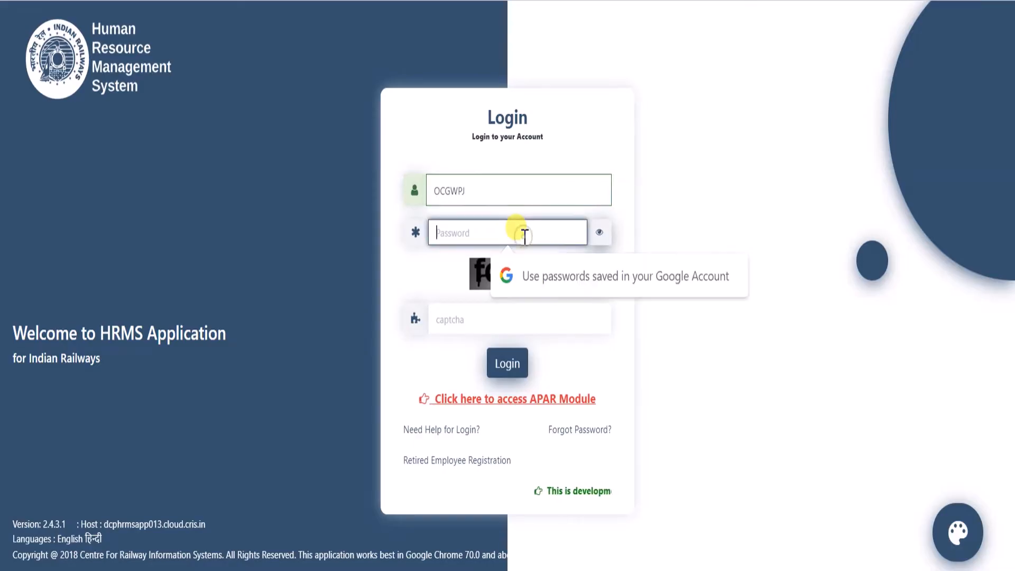
key("ctrl+v")
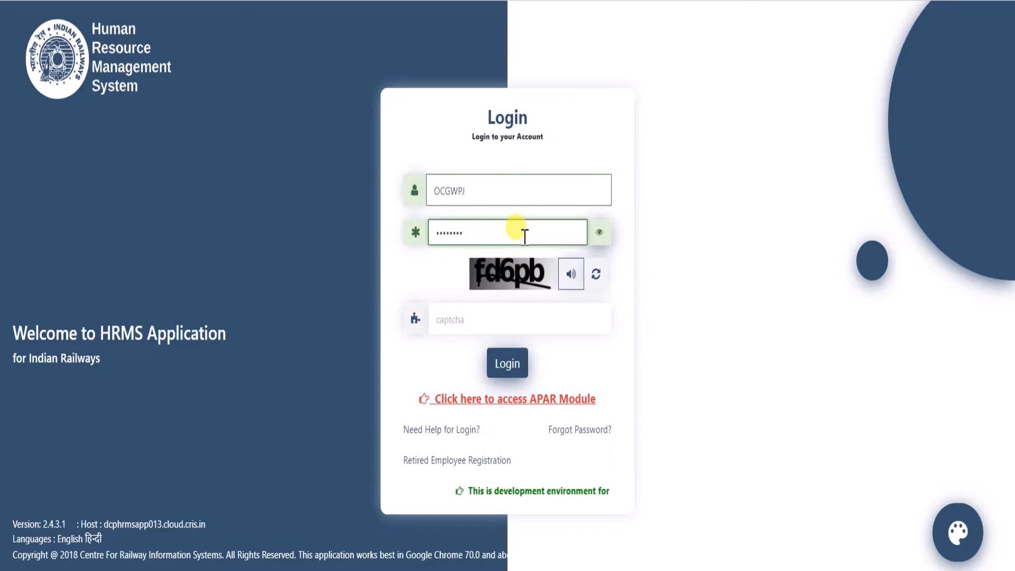
left_click(477, 320)
type("fd6pb")
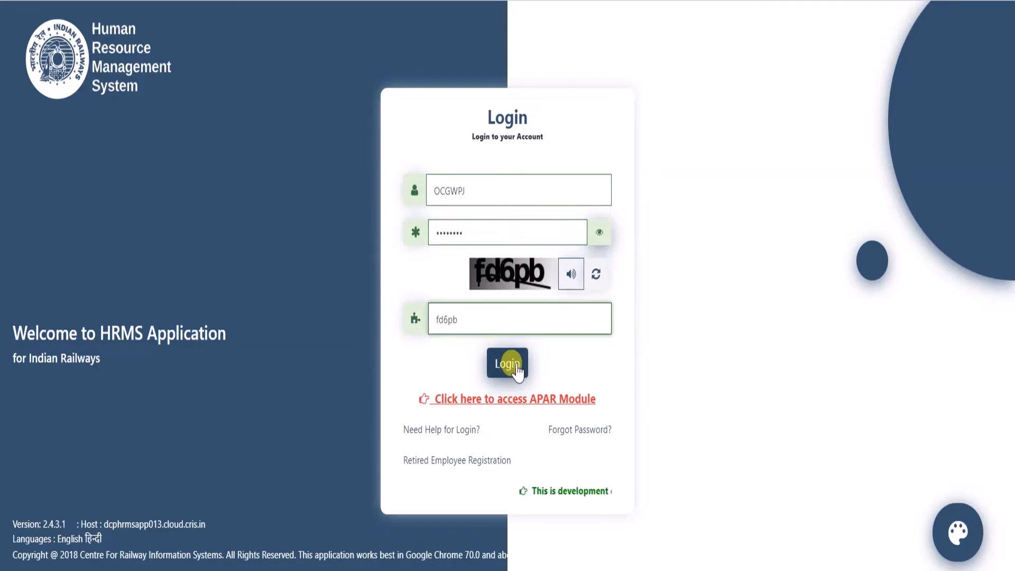
left_click(516, 370)
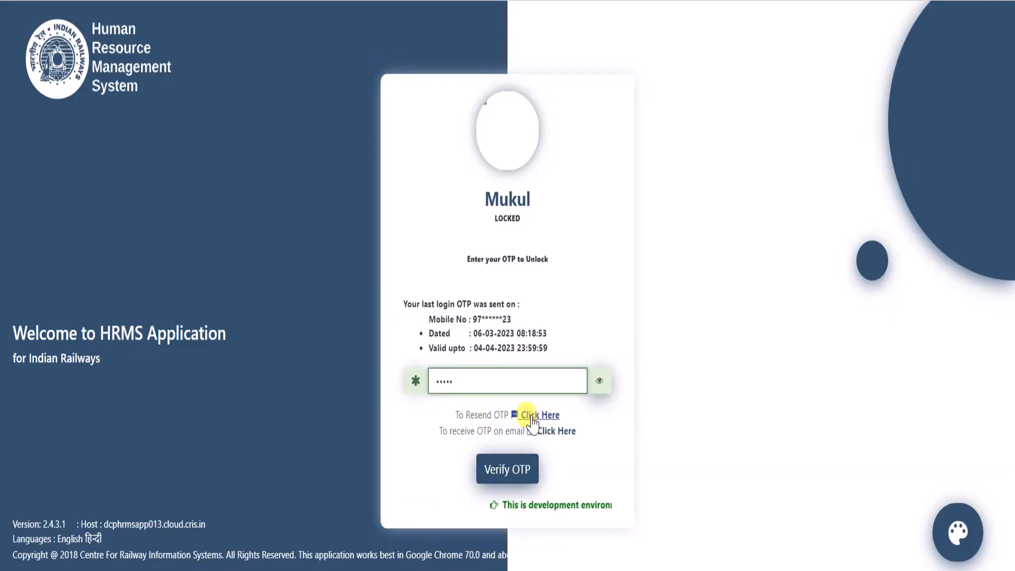
Step: Verify the entered one-time password to unlock the account
left_click(509, 471)
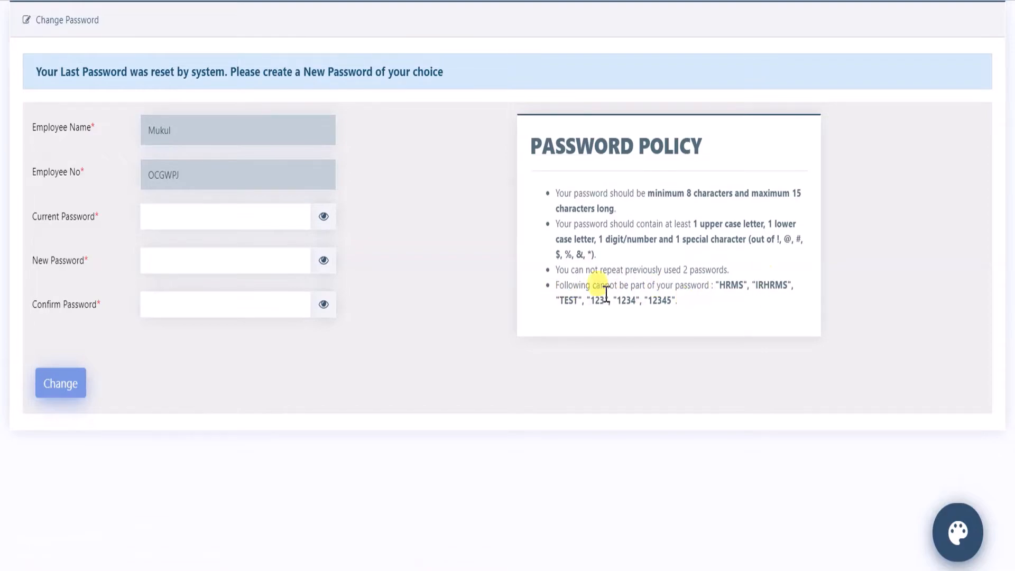
Step: Replace the current reset password with a new strong password and confirm the change
left_click(230, 219)
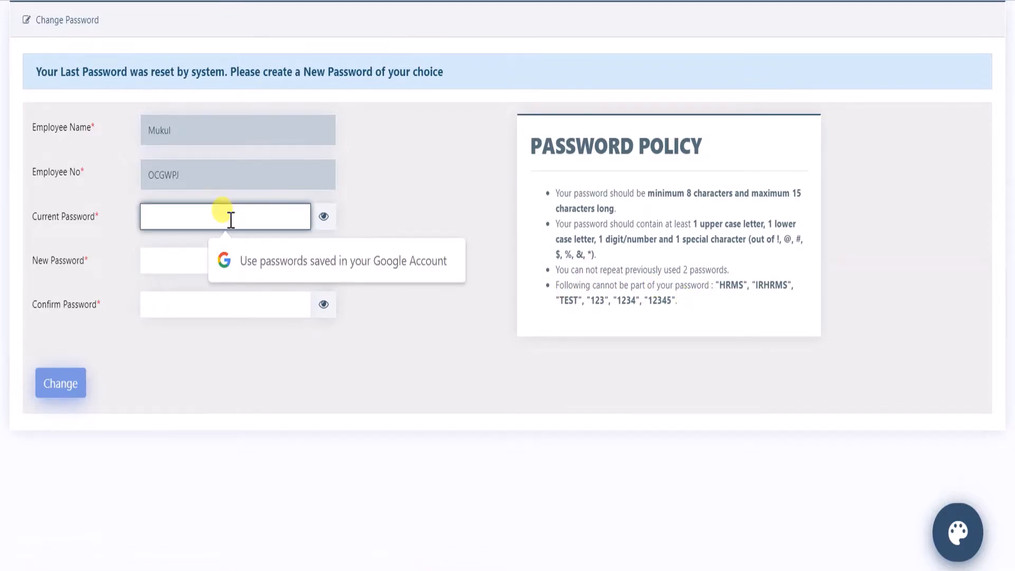
type("•")
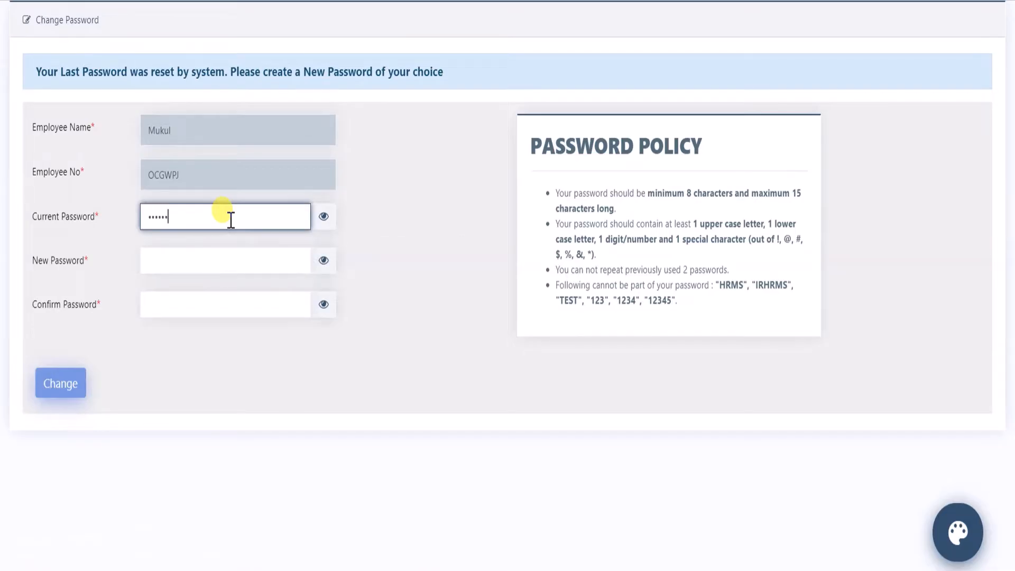
left_click(209, 261)
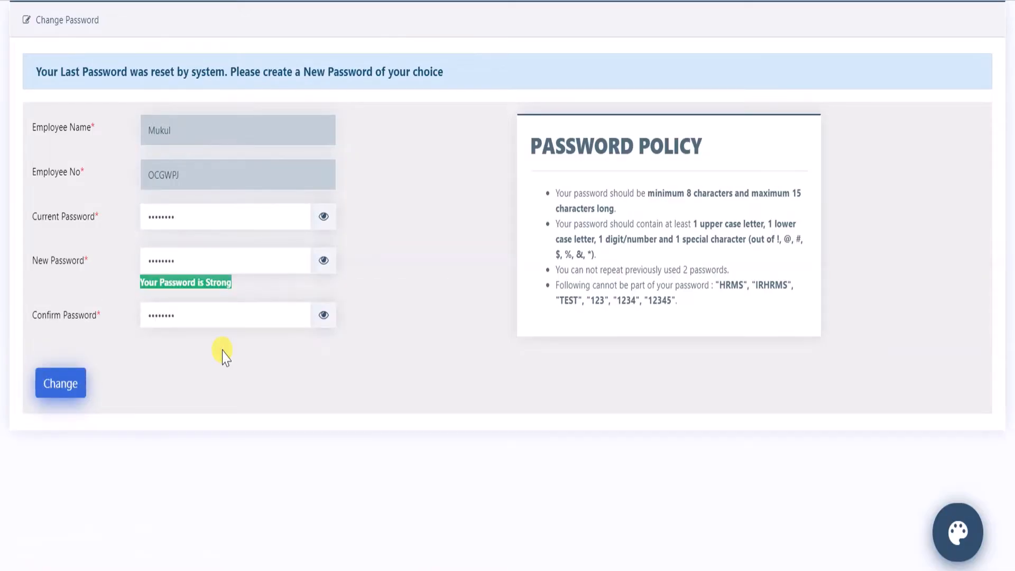
left_click(63, 388)
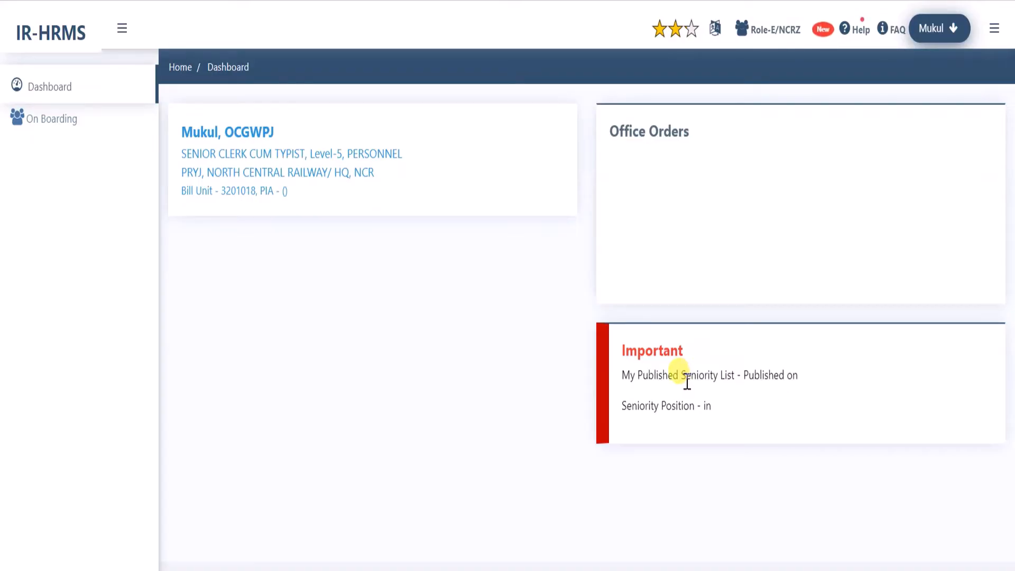
Step: Go to On Boarding > Candidates Details Entry to open the New Joinee Particulars form
left_click(56, 122)
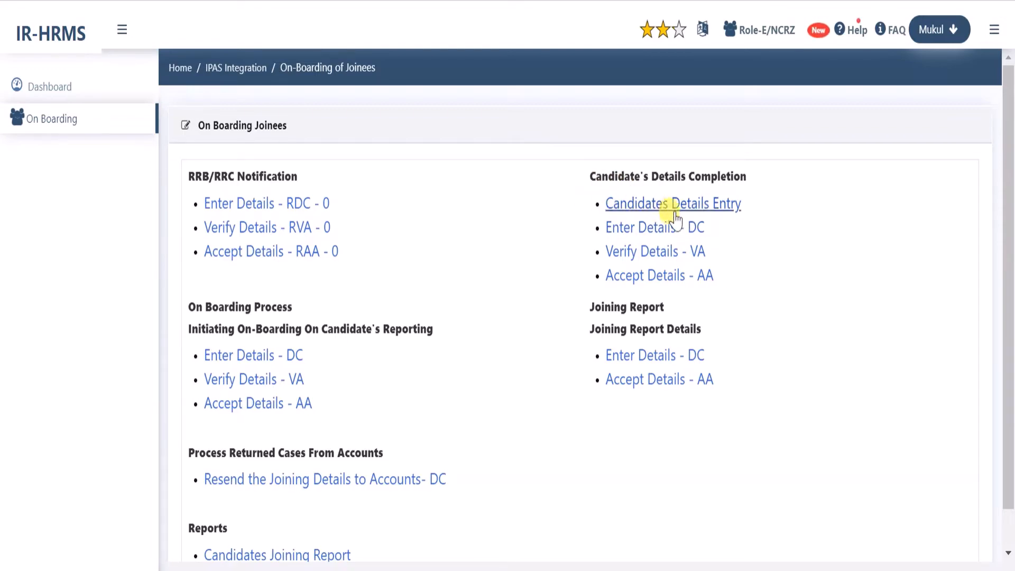
left_click(703, 208)
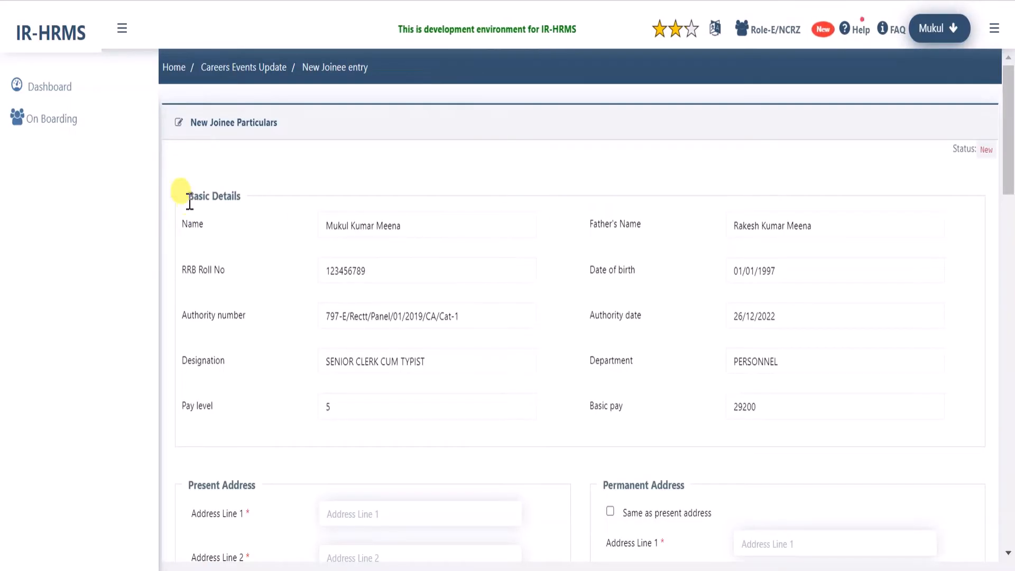
left_click_drag(188, 199, 251, 206)
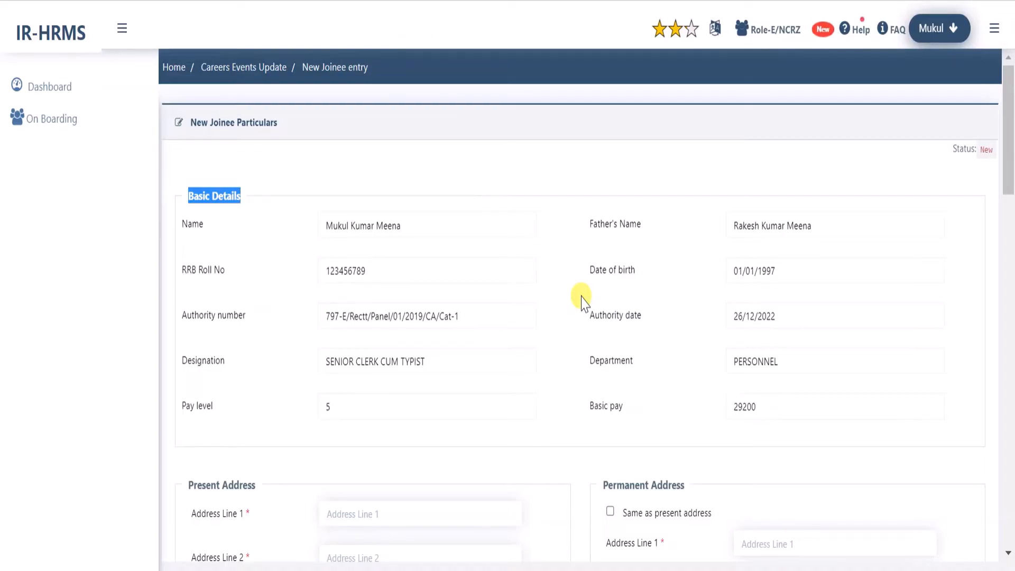
left_click(465, 226)
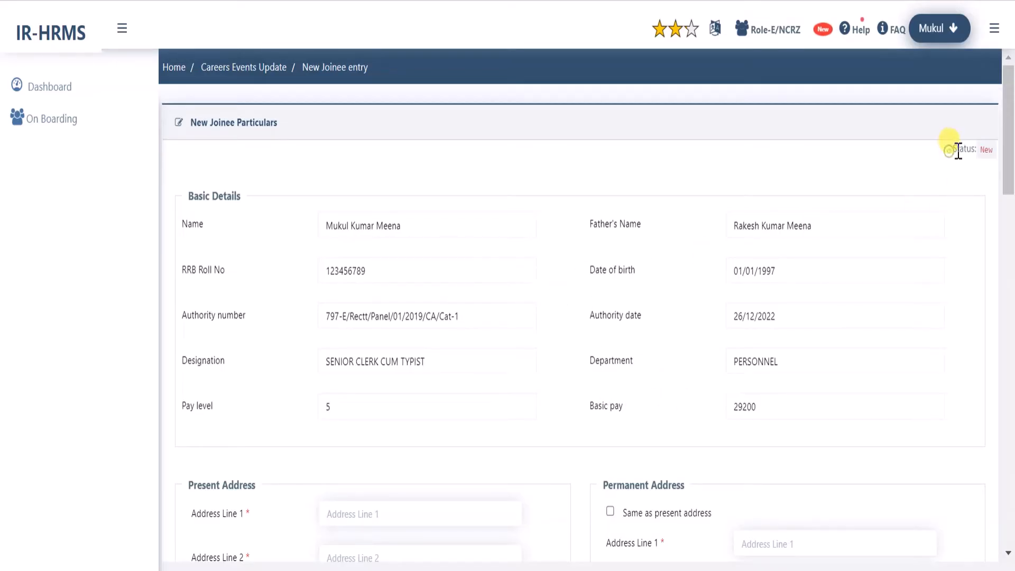
left_click_drag(952, 149, 999, 158)
left_click(986, 160)
scroll(650, 238, "down", 3)
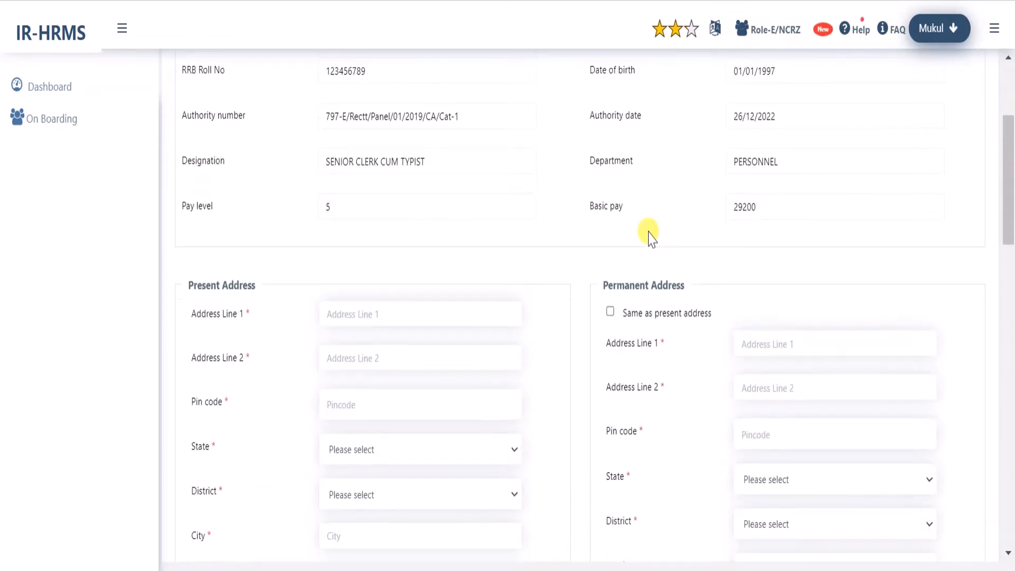
scroll(651, 238, "down", 3)
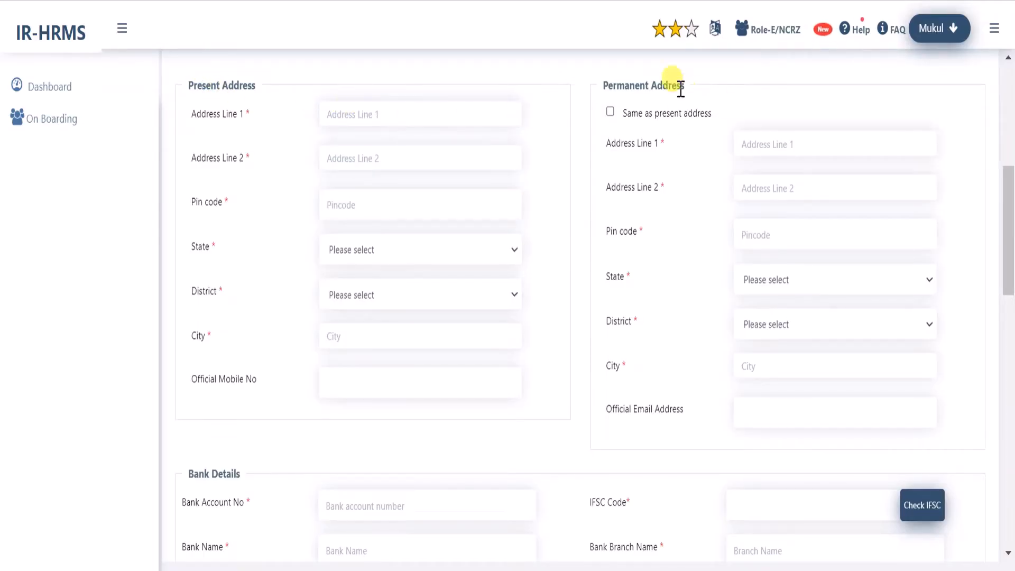
Step: Fill the Alwar, Rajasthan present address, copy it to permanent address, and paste the official e-mail
left_click(384, 112)
left_click(544, 117)
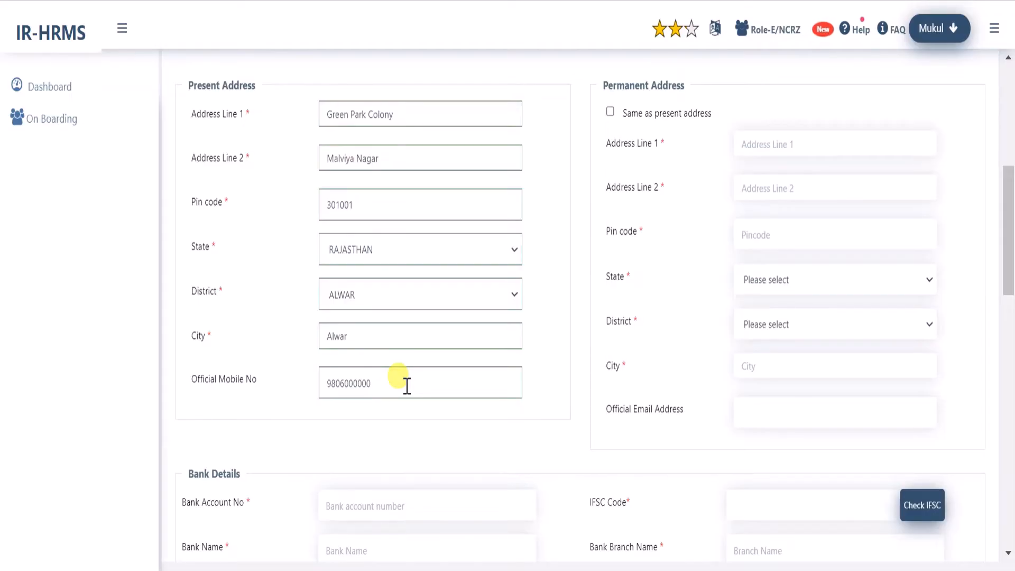
left_click_drag(602, 87, 687, 98)
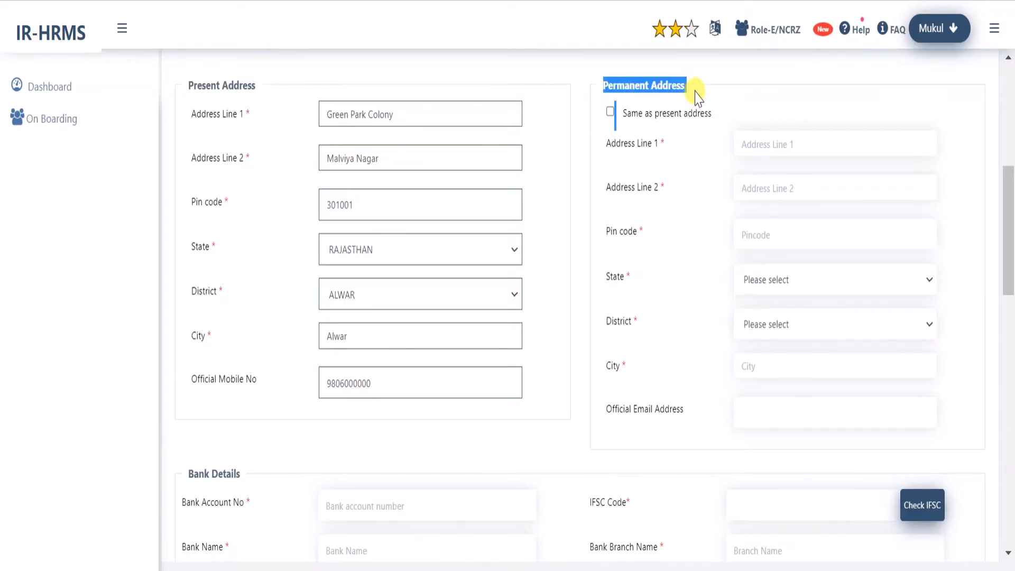
left_click(660, 93)
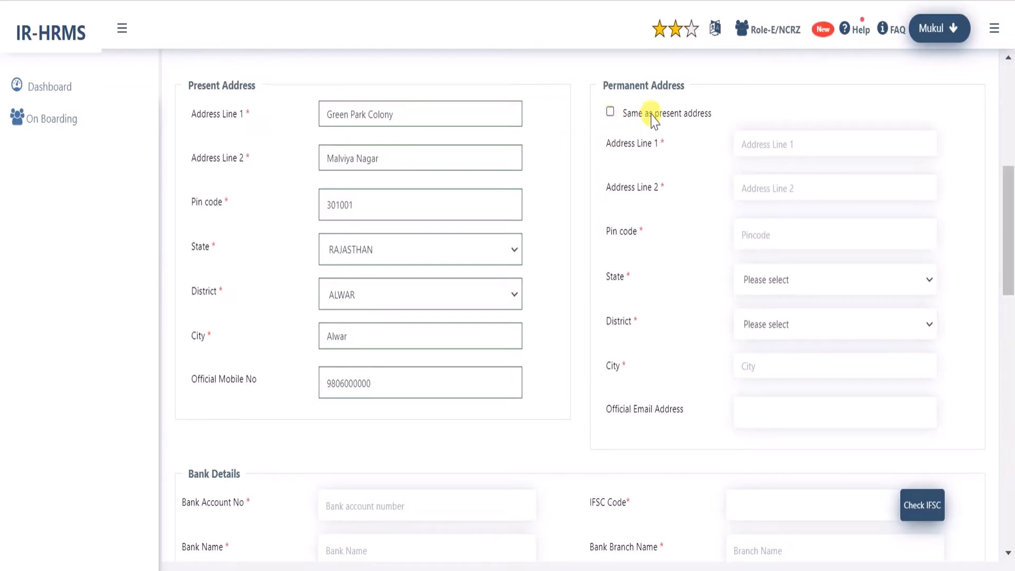
left_click(611, 112)
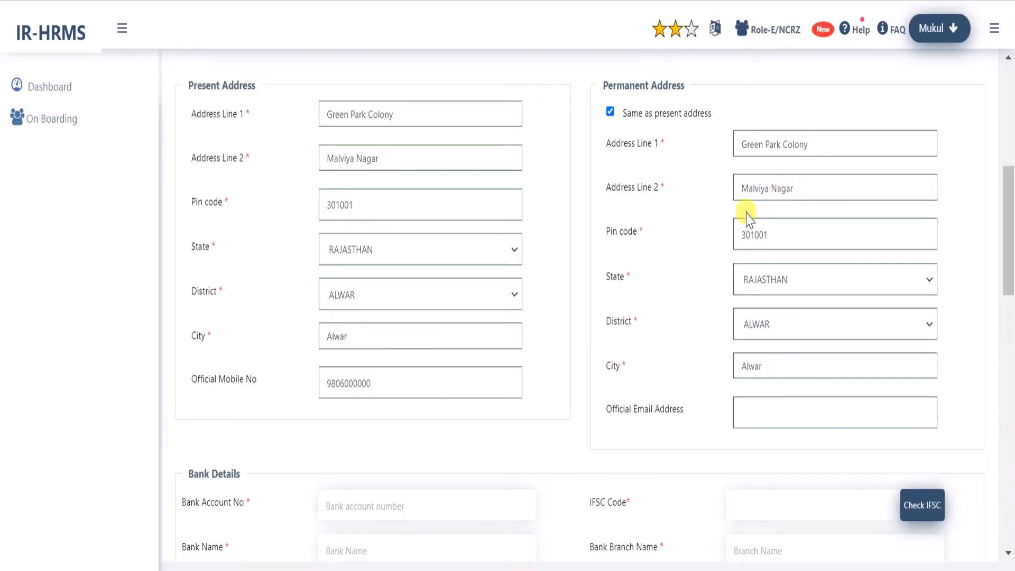
left_click(779, 412)
key("ctrl+v")
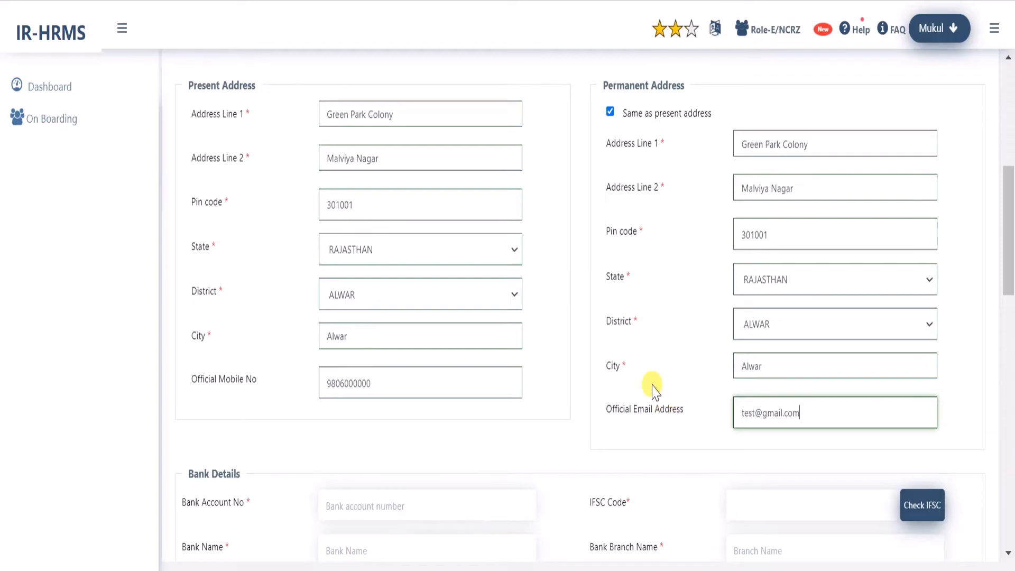
Step: Review the Bank Details fields: account number, IFSC, bank name, branch, address, MICR and cheque upload
scroll(644, 371, "down", 8)
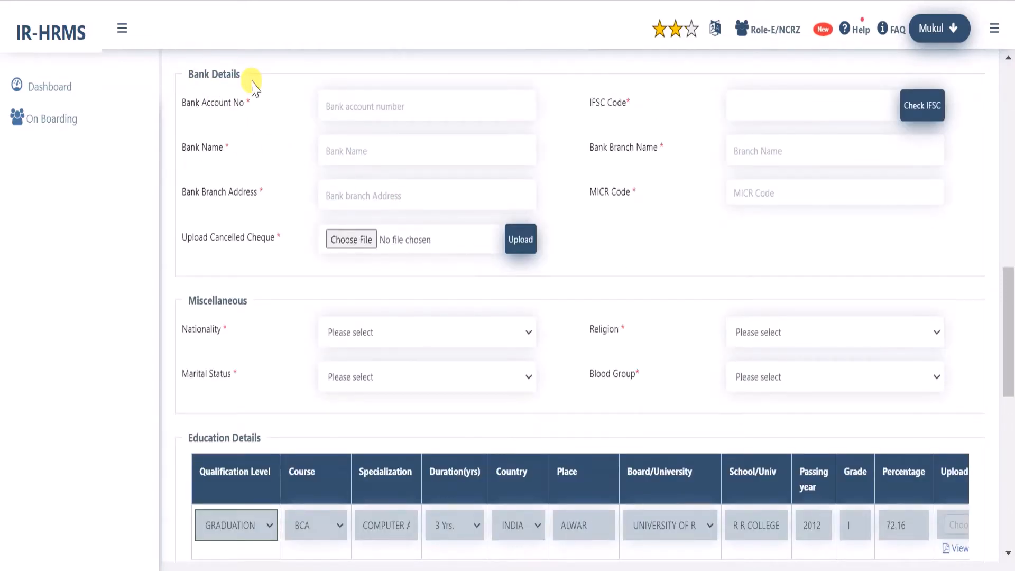
left_click_drag(188, 74, 246, 74)
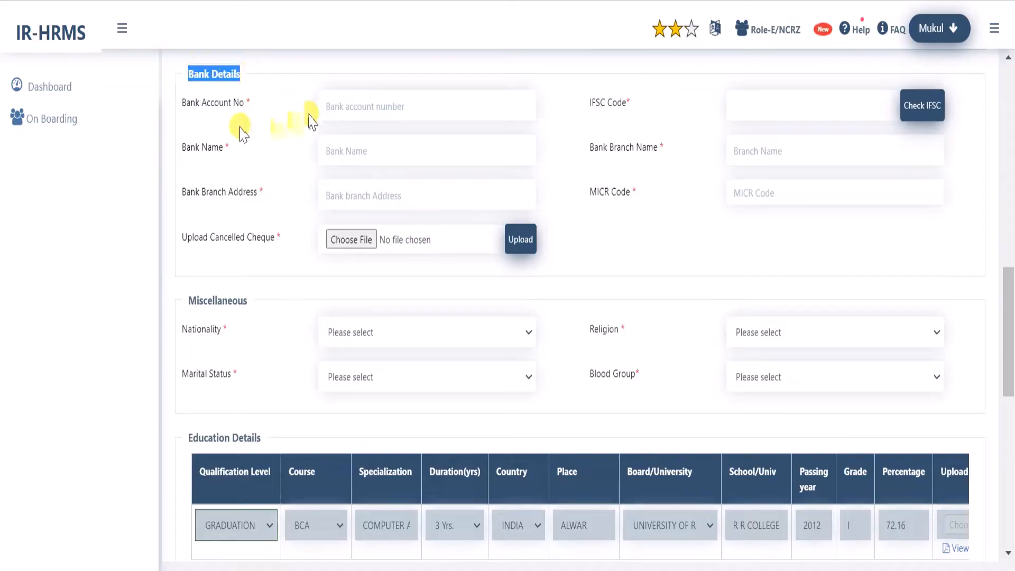
left_click(185, 102)
left_click_drag(182, 102, 261, 106)
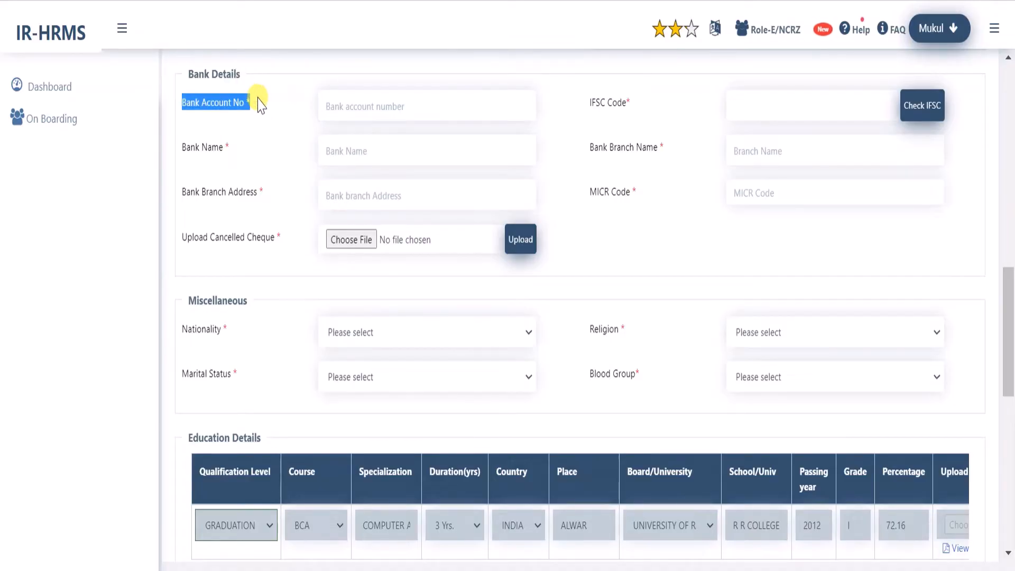
left_click_drag(588, 101, 641, 106)
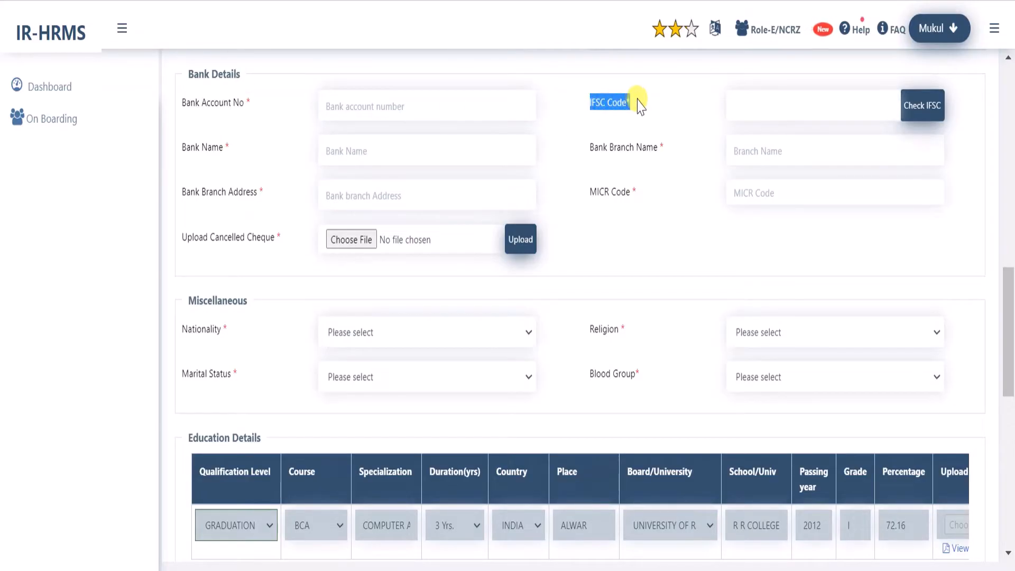
left_click_drag(190, 147, 226, 155)
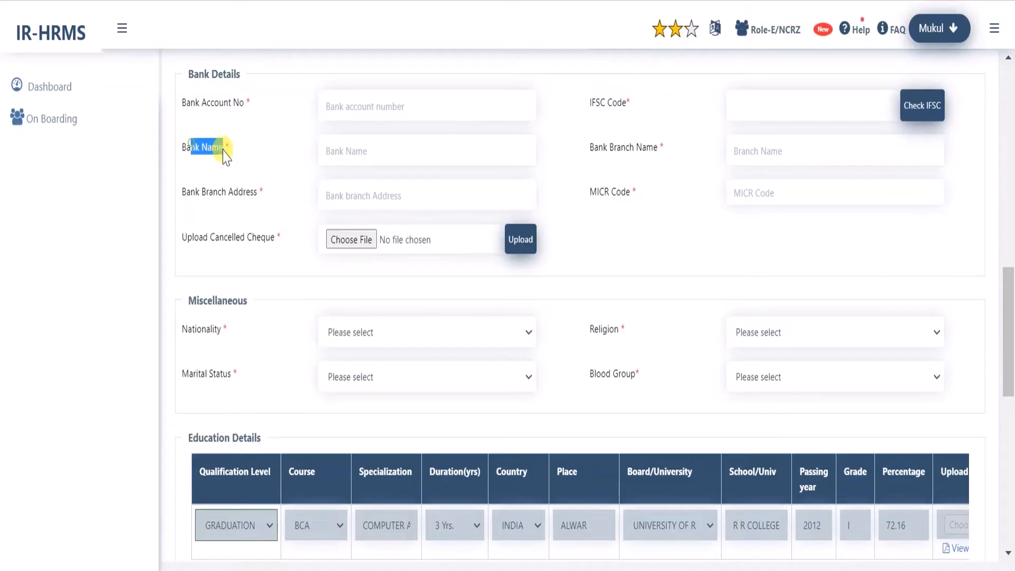
left_click_drag(594, 148, 648, 174)
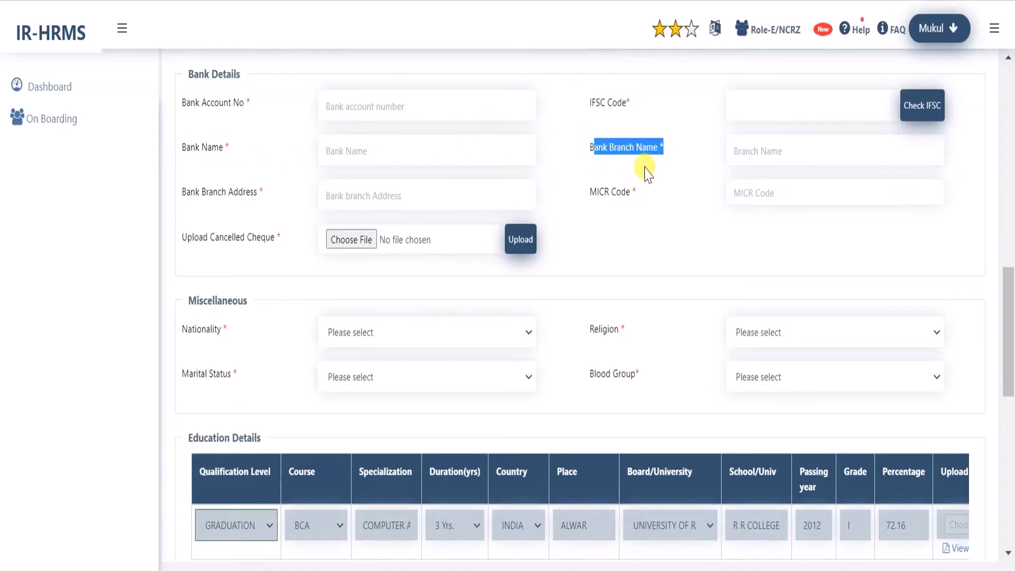
left_click_drag(201, 193, 249, 201)
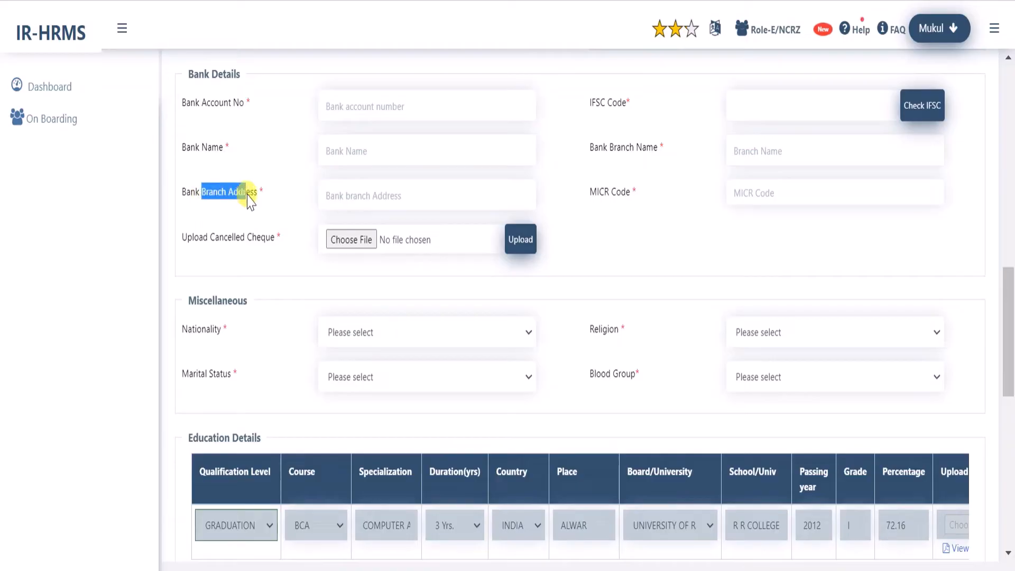
left_click_drag(591, 193, 630, 199)
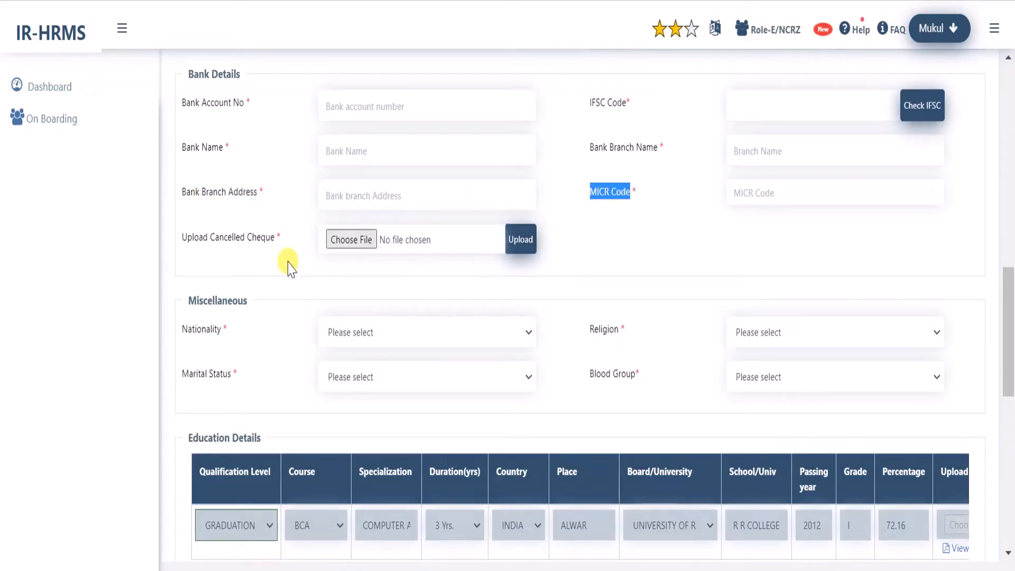
left_click_drag(184, 242, 274, 246)
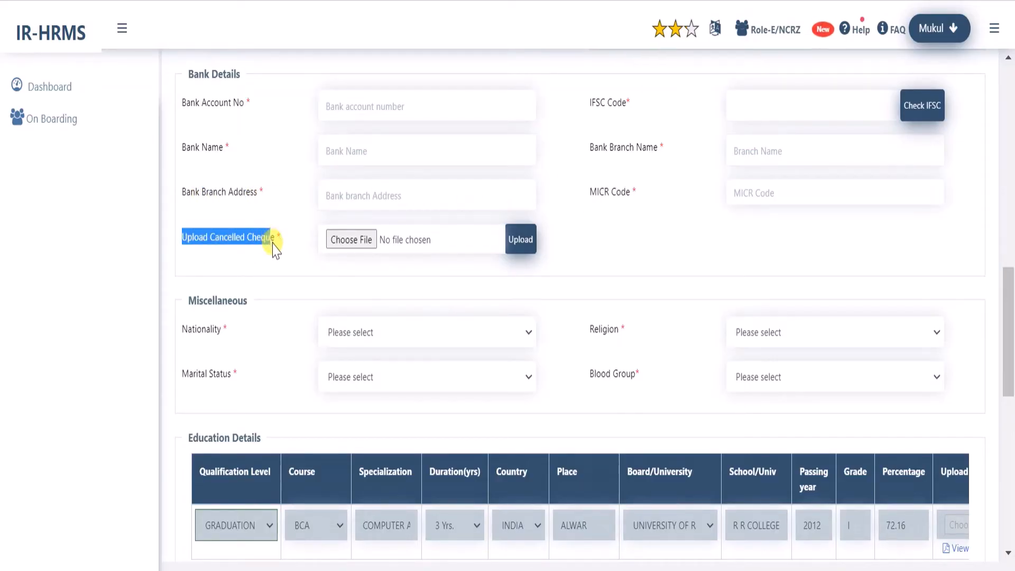
left_click(686, 262)
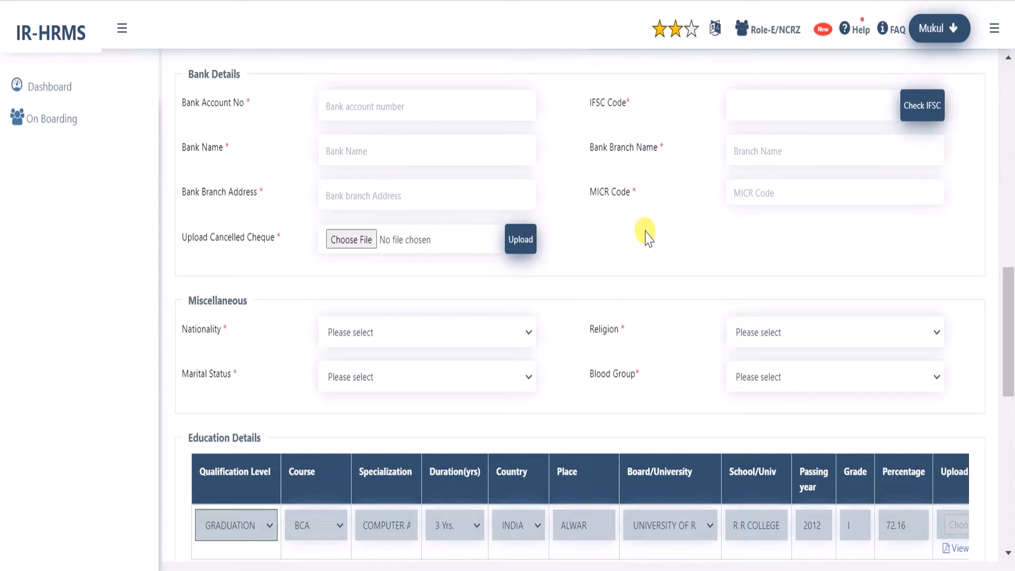
Step: Enter the bank account number and IFSC SBIN0010891 to auto-fill State Bank of India branch details
left_click(390, 108)
type("1234567890")
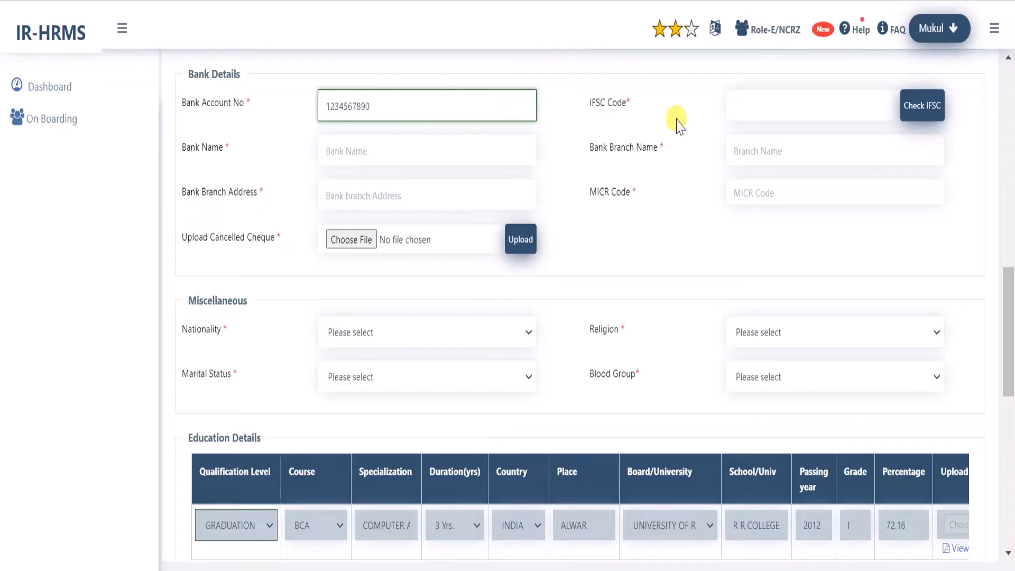
left_click(771, 110)
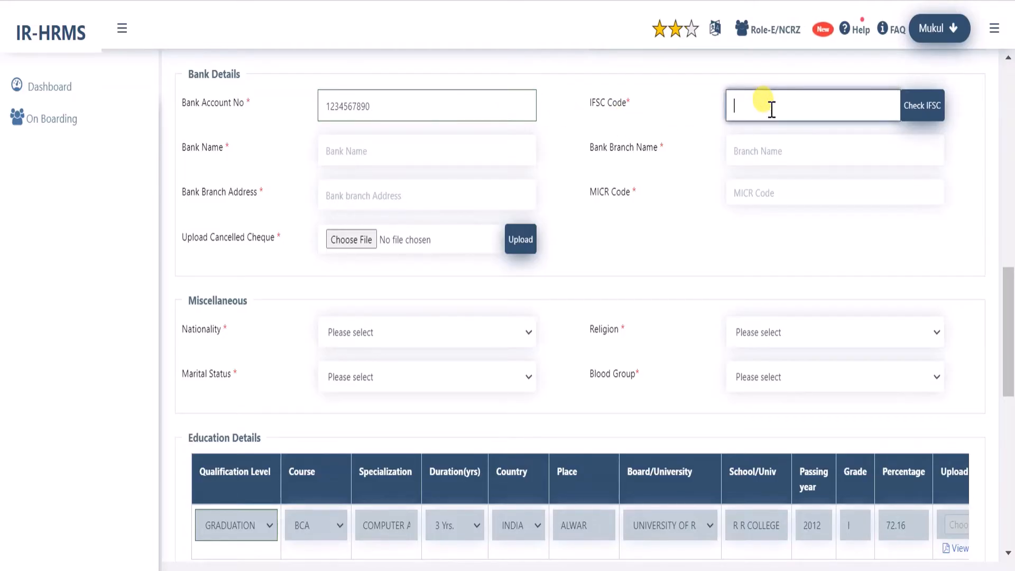
type("SBIN0010891")
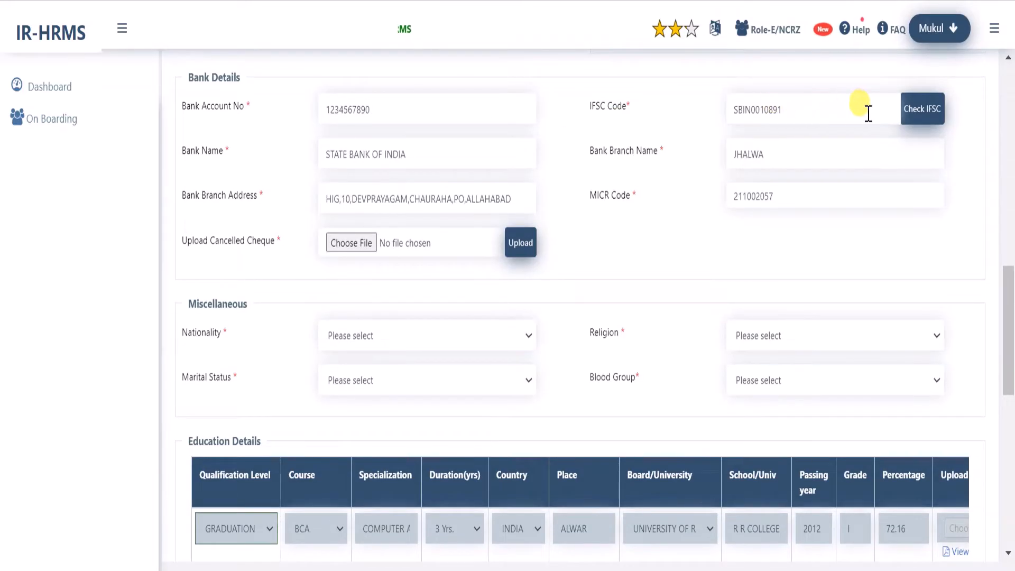
left_click(927, 113)
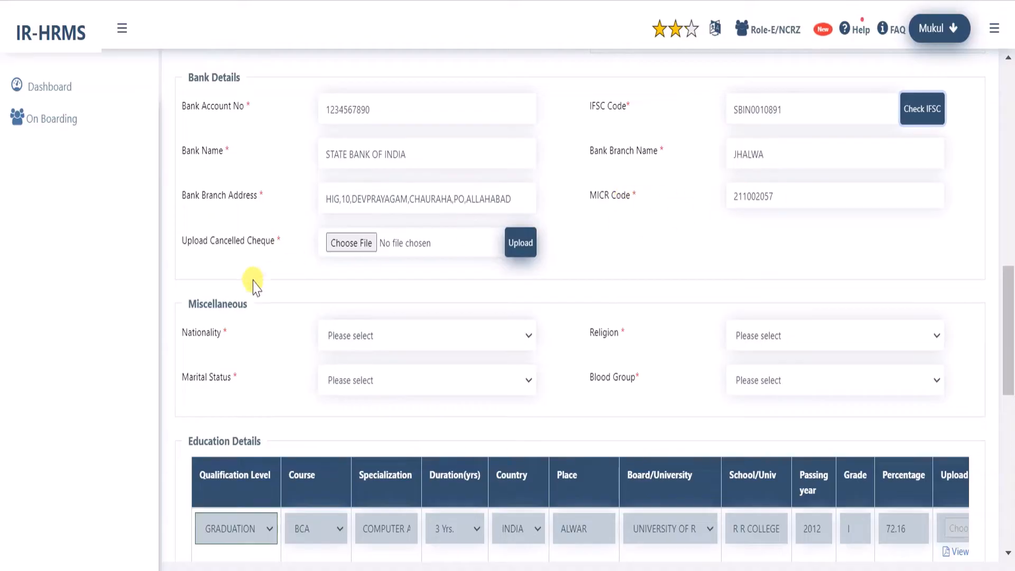
left_click_drag(182, 244, 276, 250)
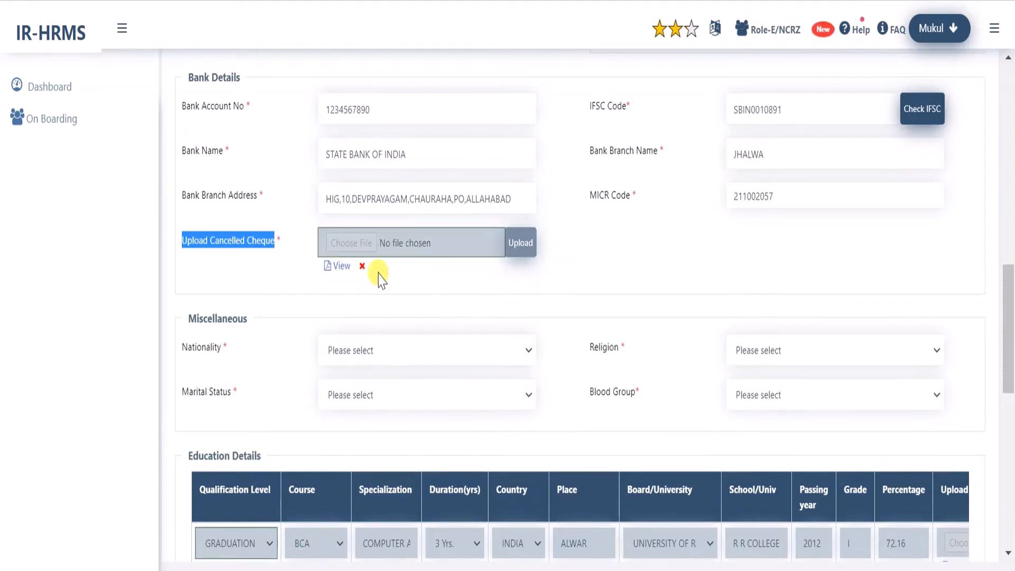
left_click(587, 271)
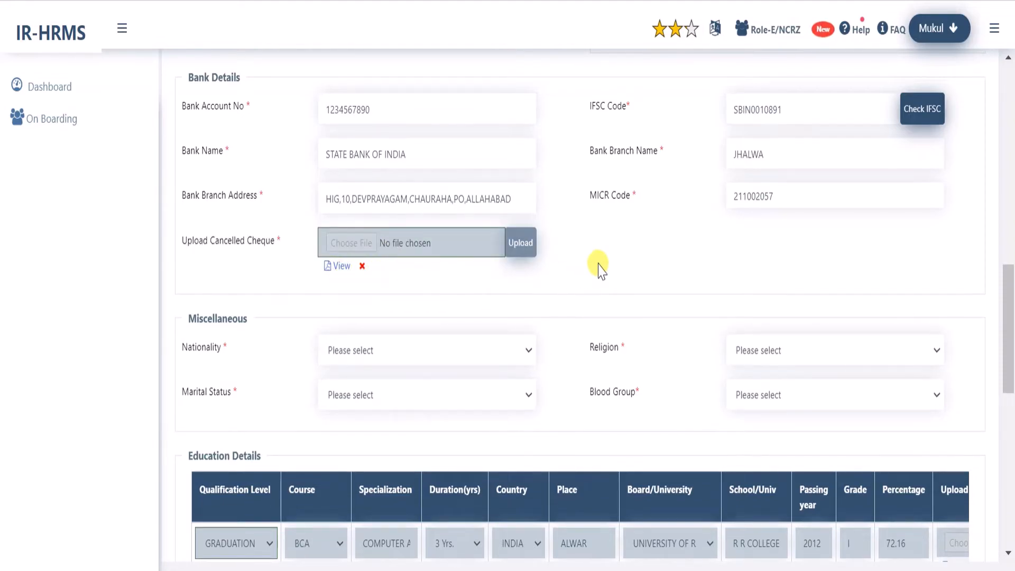
Step: Set Nationality to INDIA, Religion to HINDU and Marital Status to MARRIED
scroll(600, 267, "down", 2)
scroll(601, 266, "down", 2)
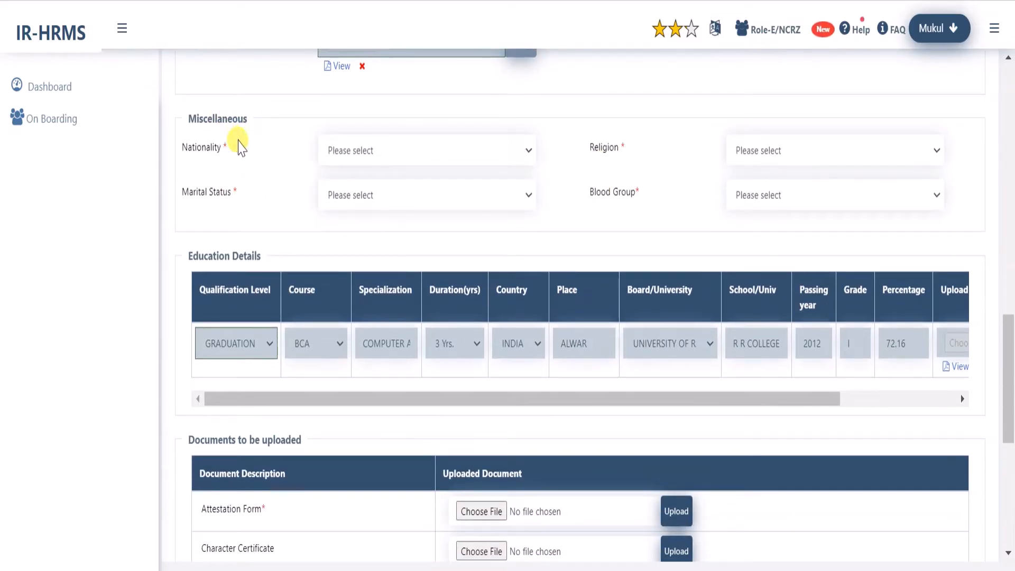
left_click_drag(189, 148, 223, 154)
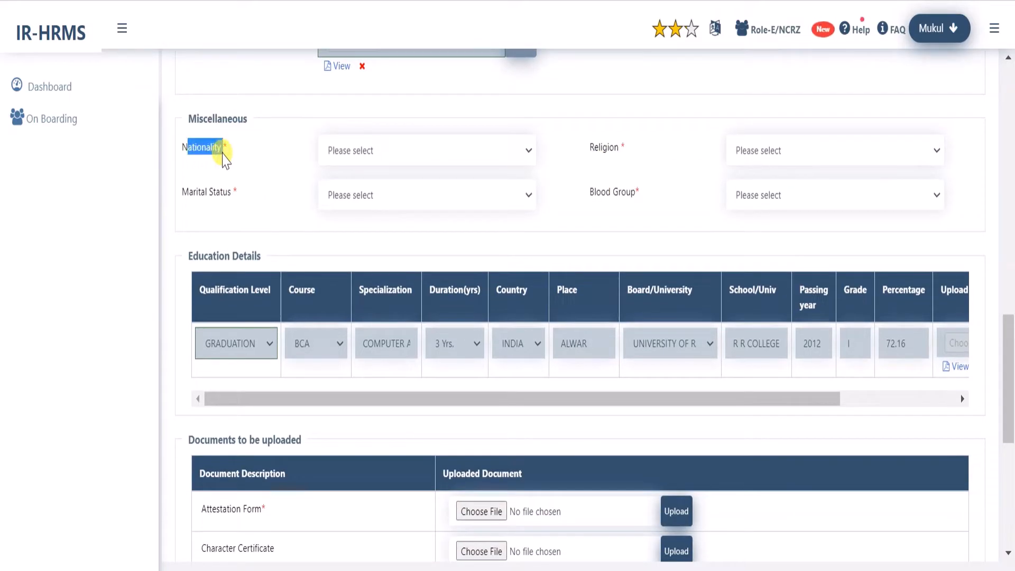
left_click(407, 151)
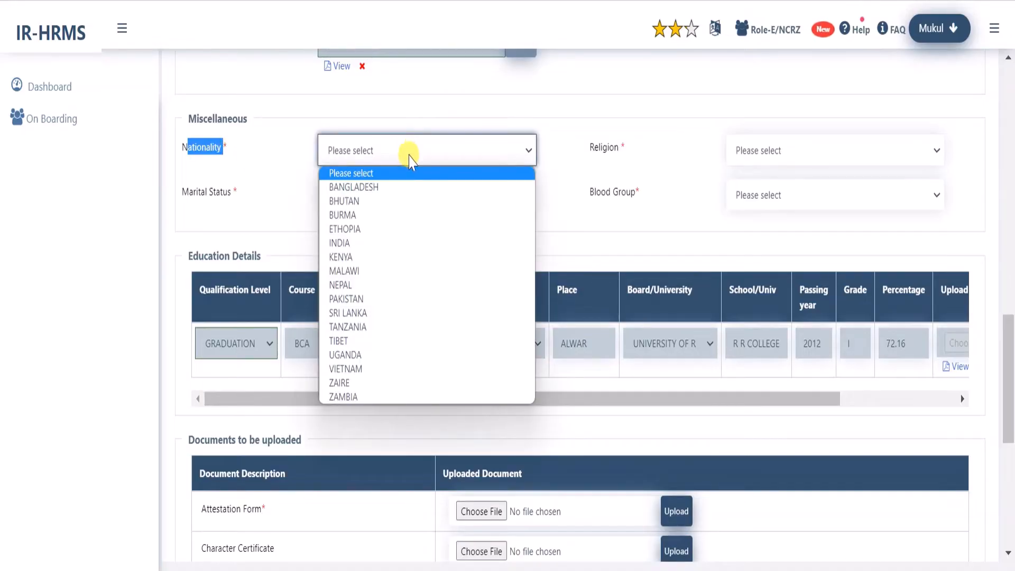
left_click(403, 244)
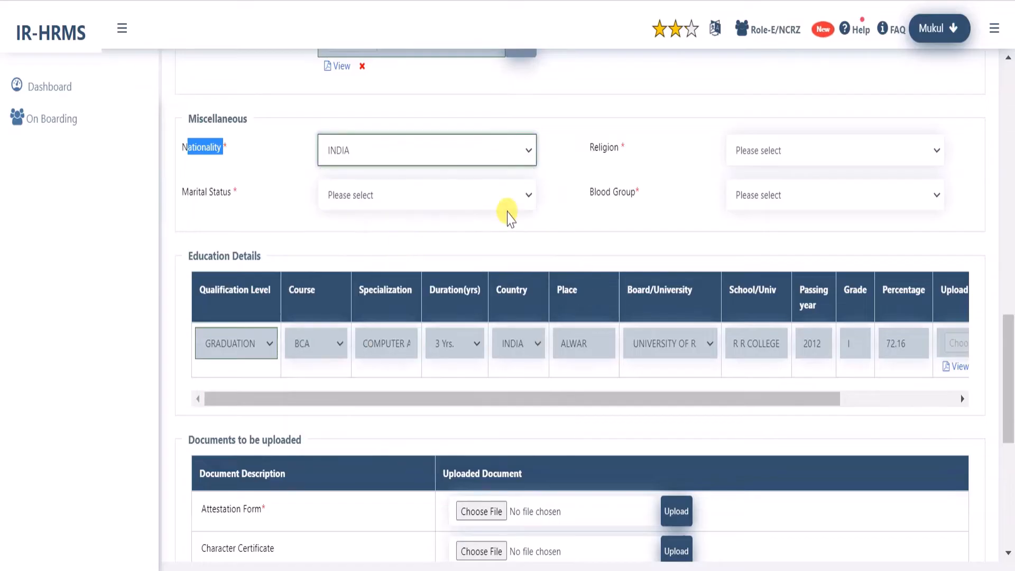
left_click(799, 152)
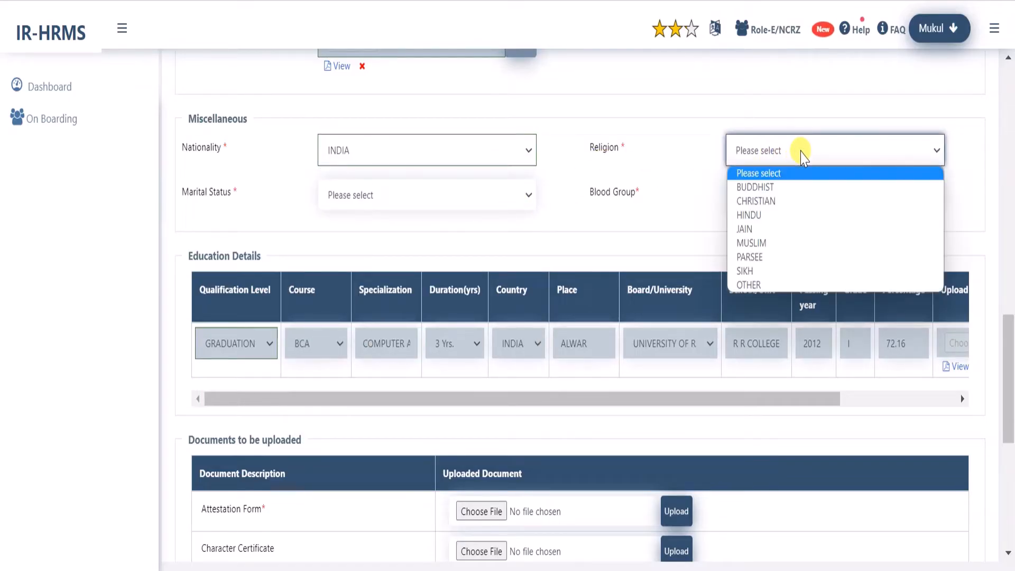
left_click(812, 217)
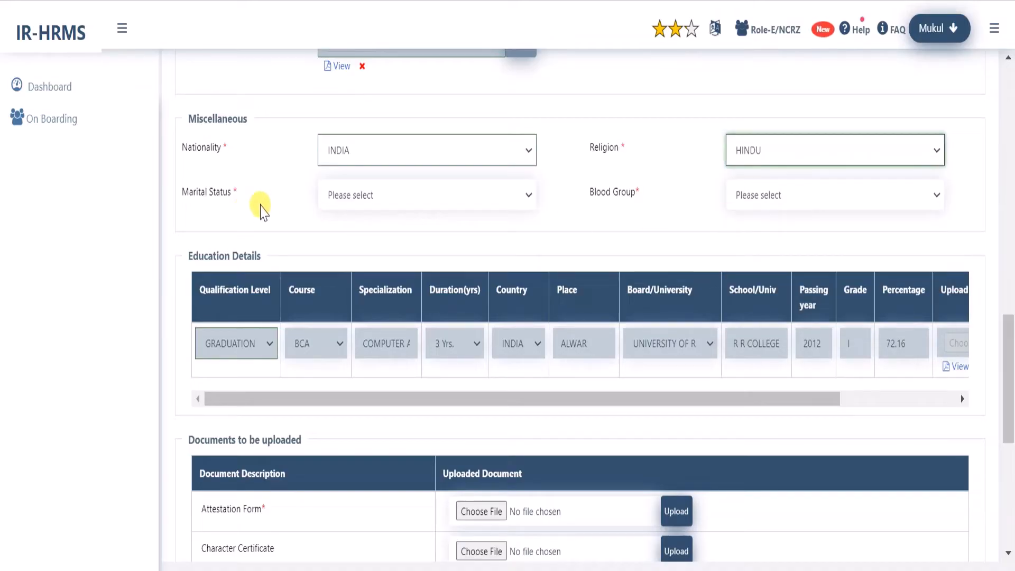
left_click(442, 202)
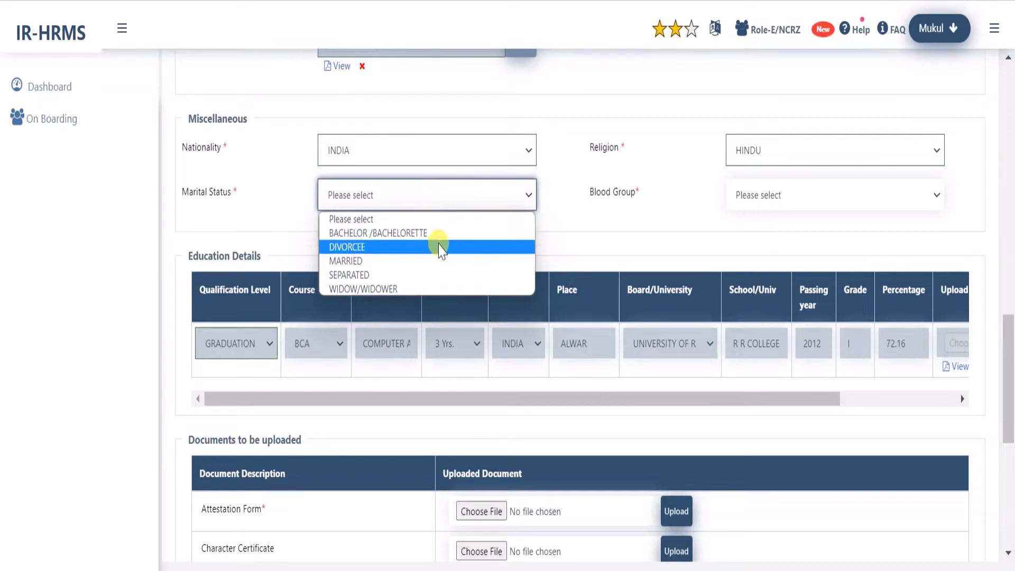
left_click(438, 262)
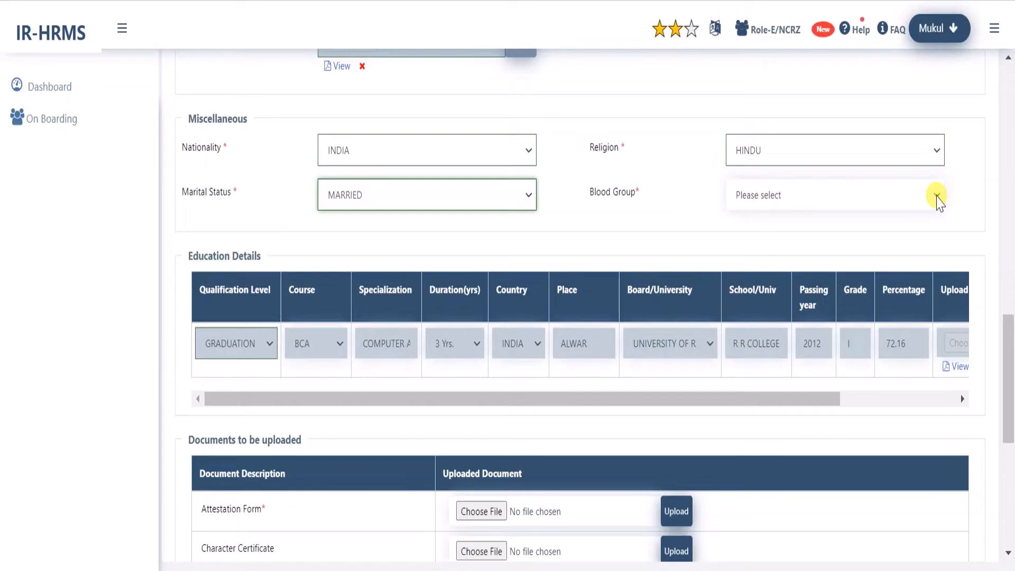
Step: Choose A POSITIVE for Blood Group, correcting an accidental B POSITIVE selection
left_click(579, 193)
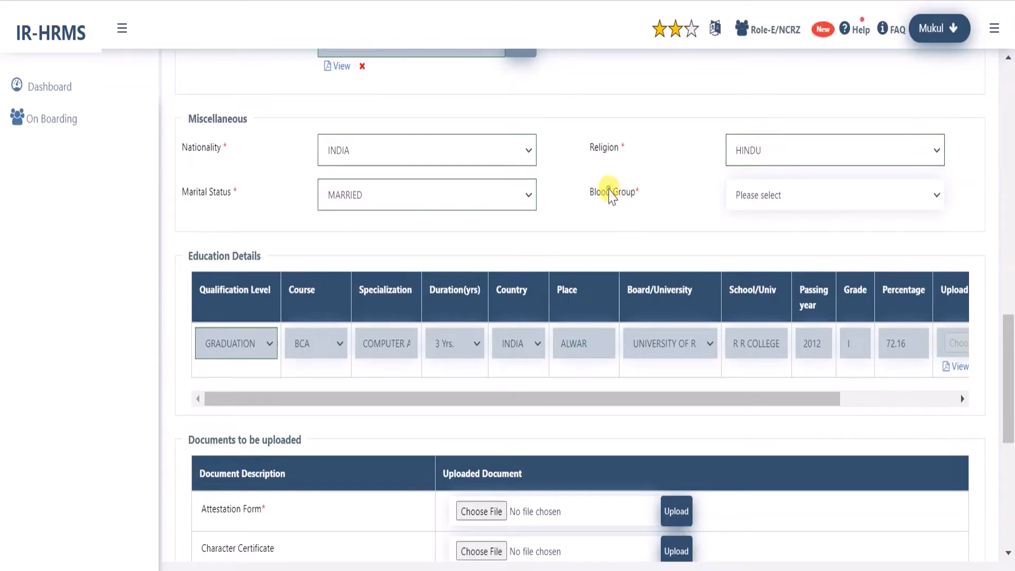
left_click_drag(591, 192, 642, 196)
left_click(793, 197)
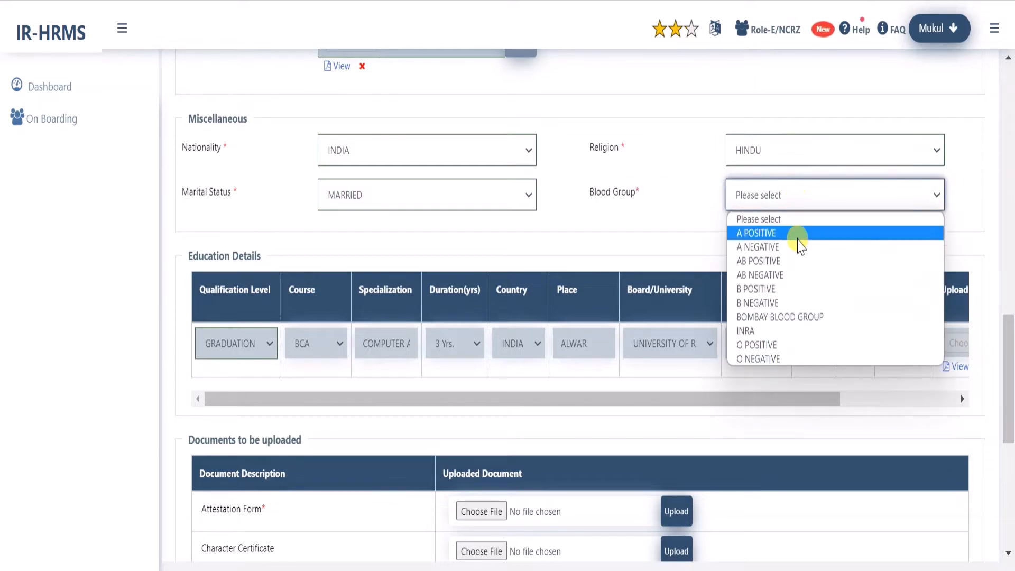
left_click(800, 290)
left_click(762, 197)
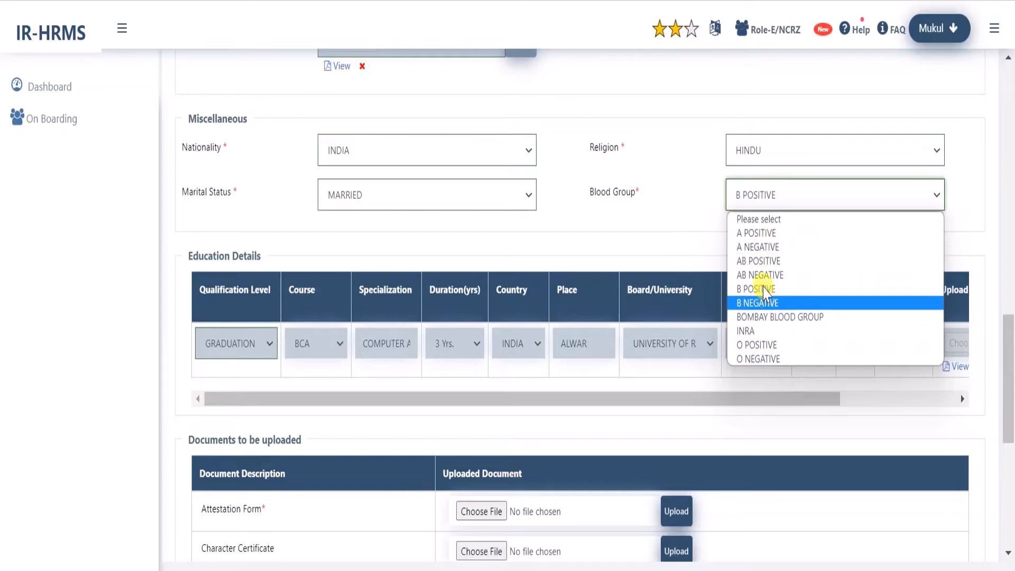
left_click(759, 234)
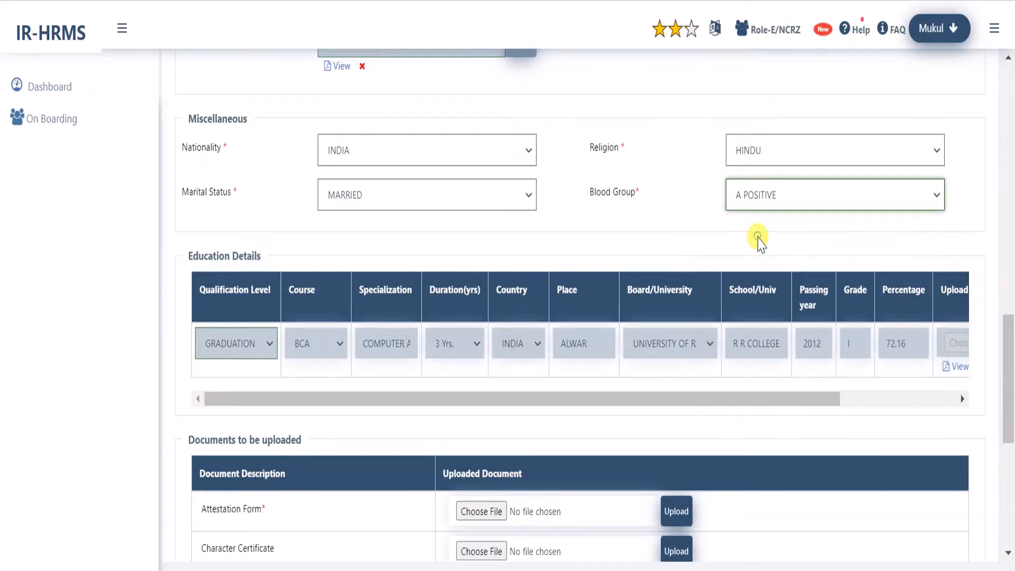
left_click(685, 222)
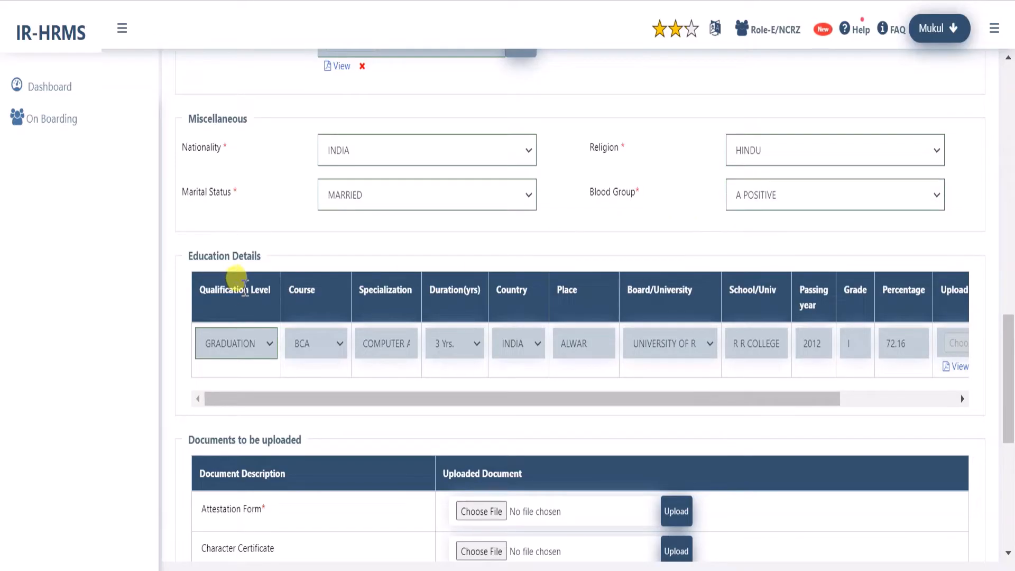
scroll(335, 267, "down", 2)
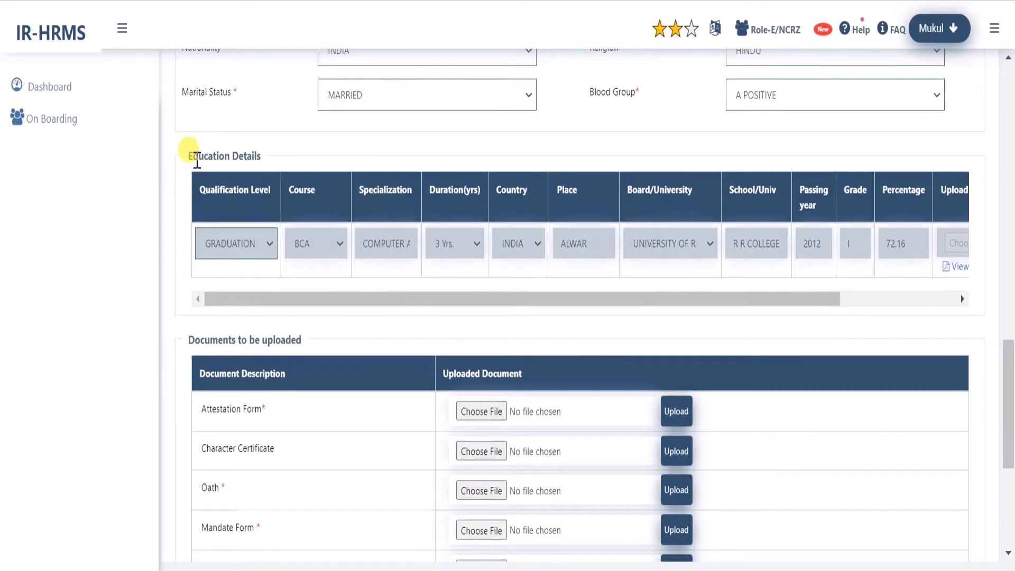
Step: Scroll the Education Details table to Actions and add a row below the GRADUATION (BCA) entry
left_click_drag(188, 157, 271, 161)
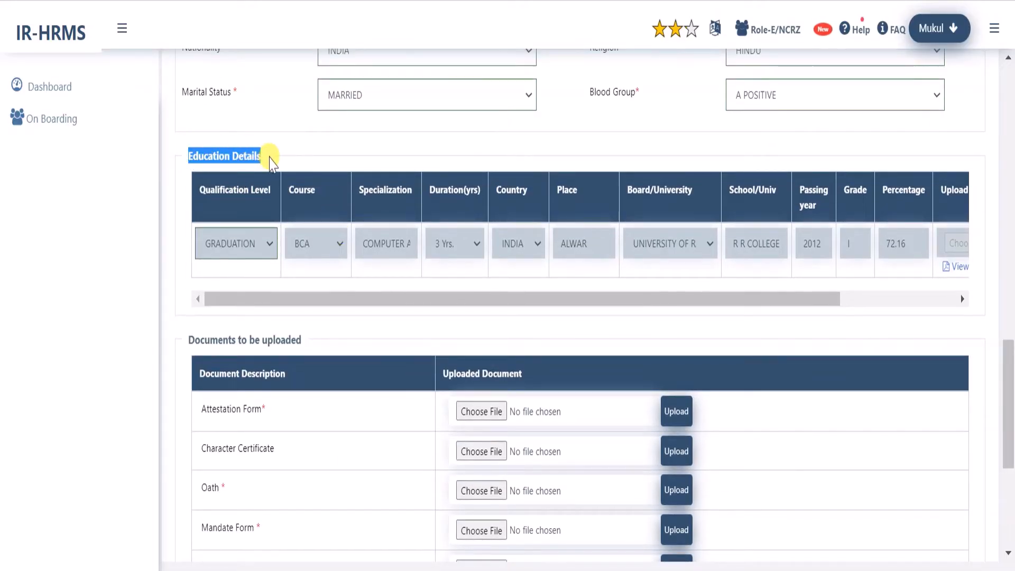
left_click(301, 152)
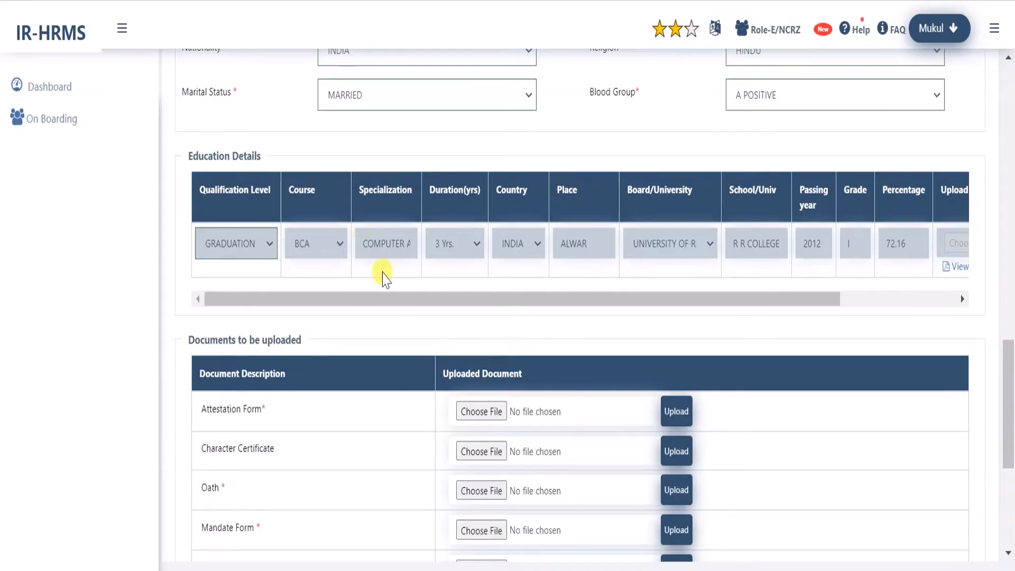
left_click_drag(446, 299, 651, 309)
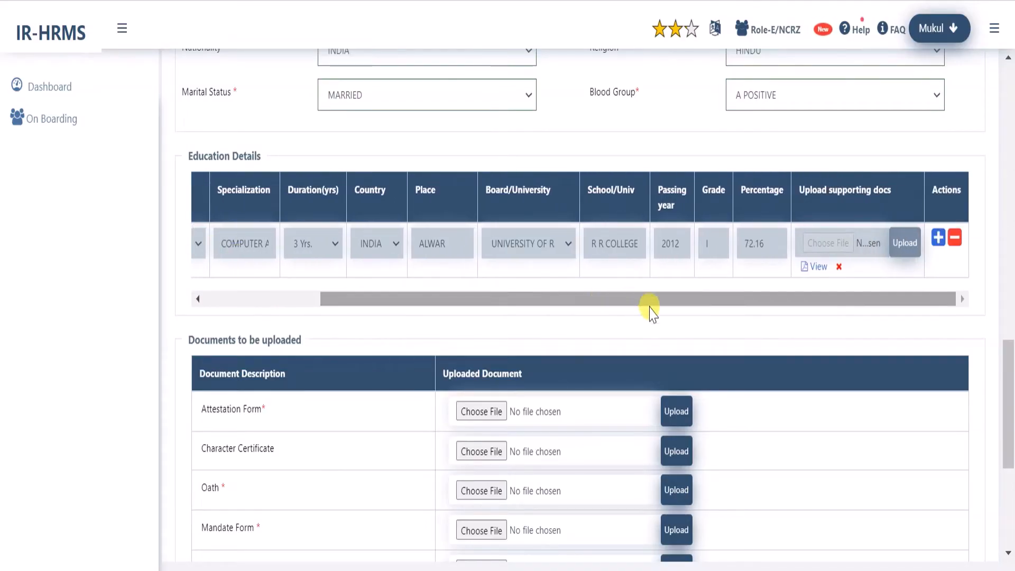
left_click(938, 238)
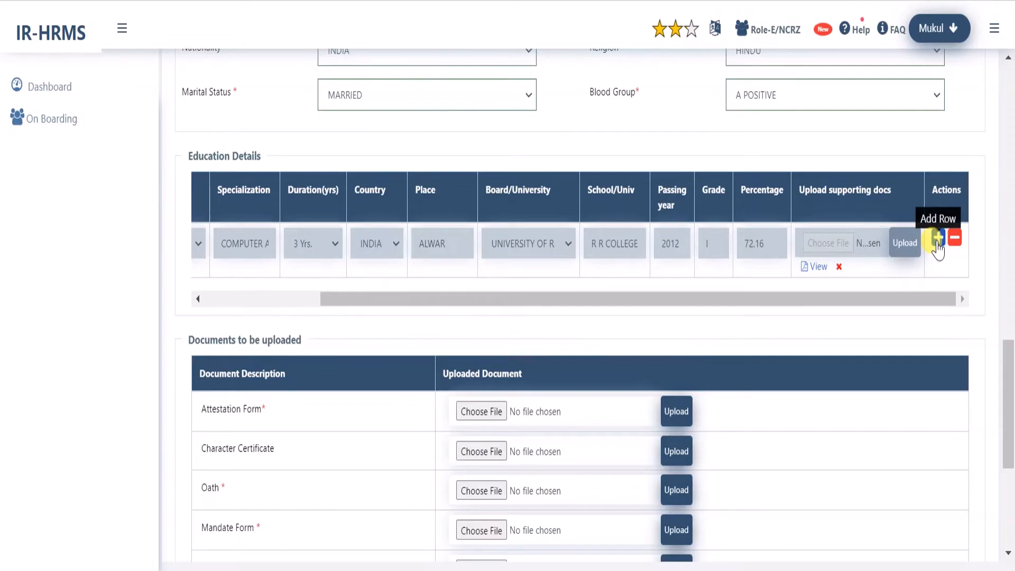
left_click_drag(868, 341, 689, 359)
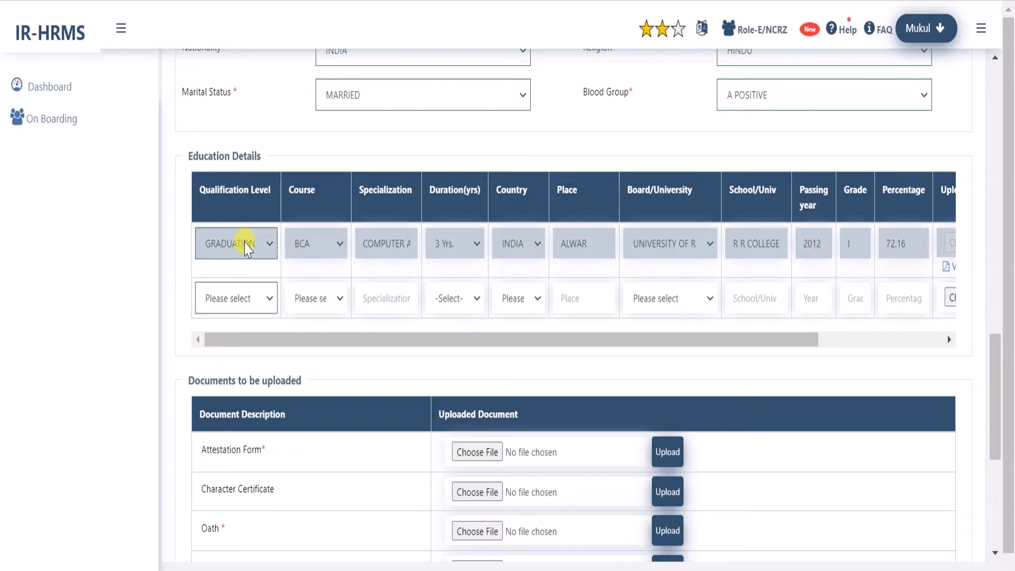
Step: Set the new row to 10th qualification, 10th course, specialization ALL, 1 Yr., INDIA, Alwar
left_click(263, 298)
left_click(265, 420)
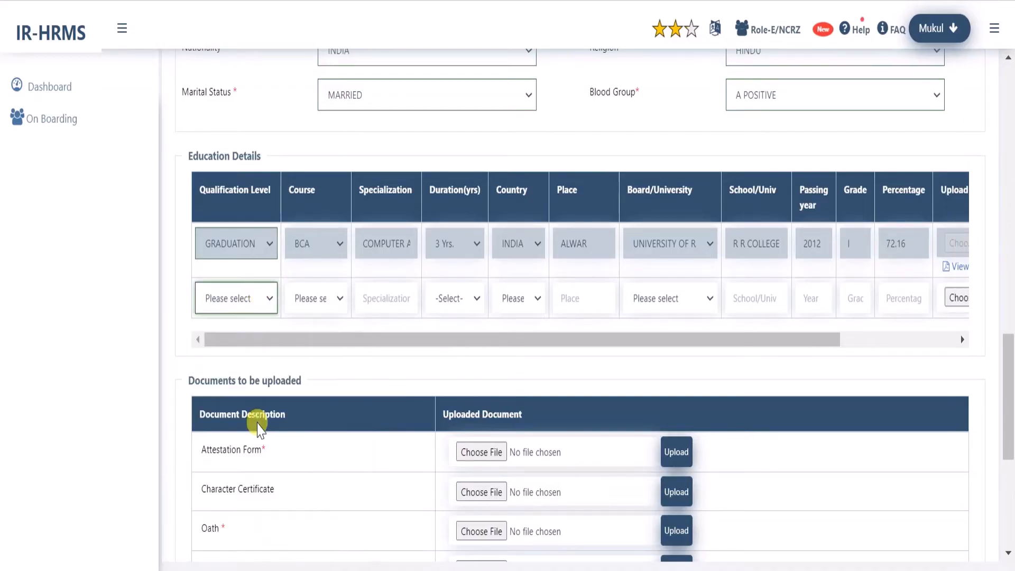
left_click(329, 298)
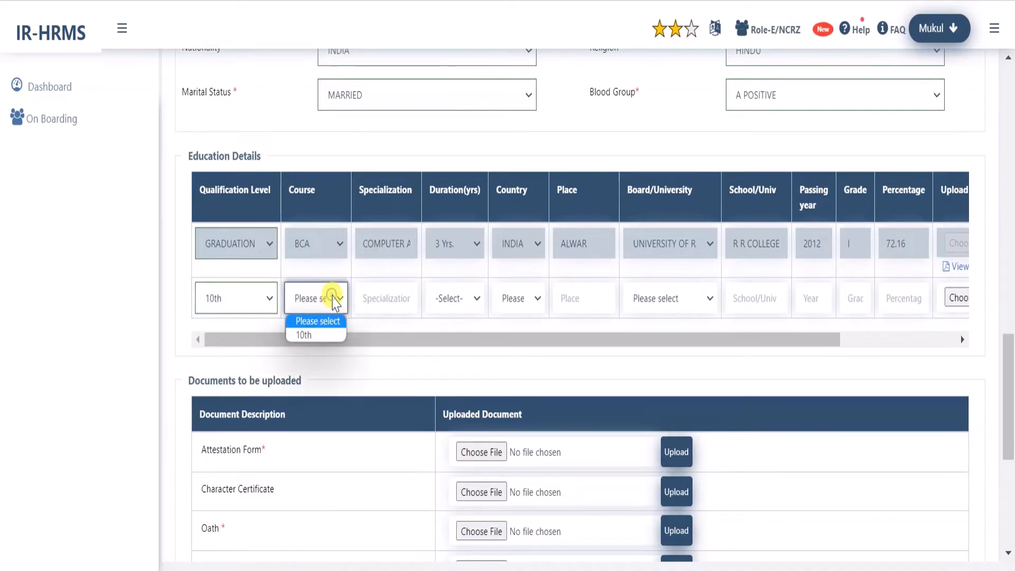
left_click(324, 341)
left_click(387, 297)
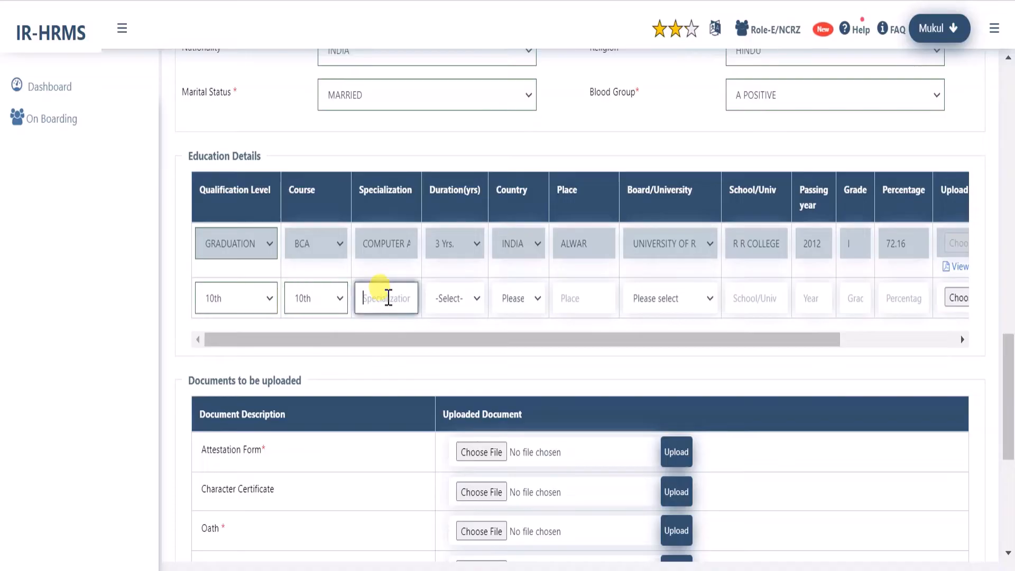
type("ALL")
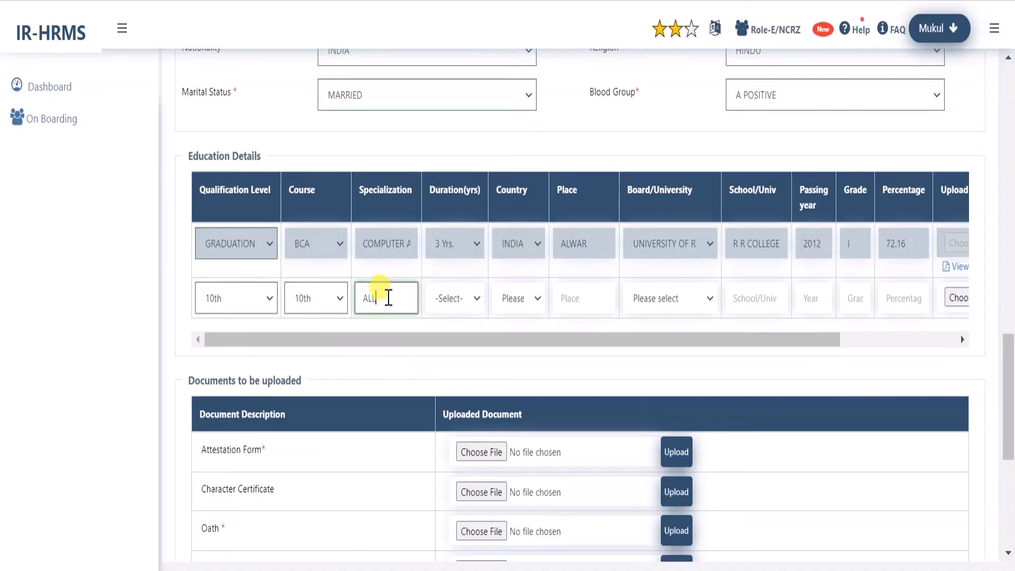
left_click(454, 298)
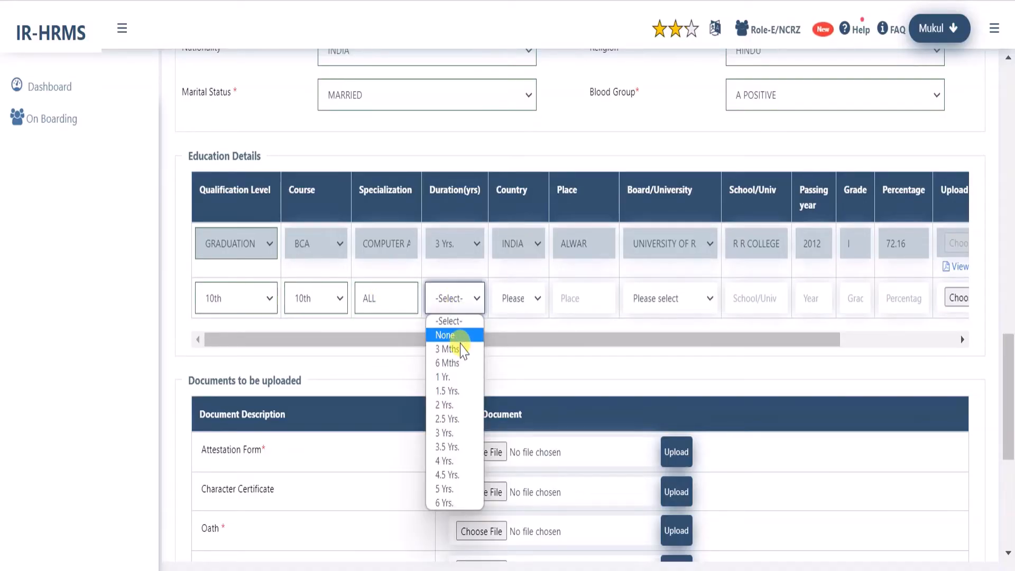
left_click(457, 380)
left_click(530, 297)
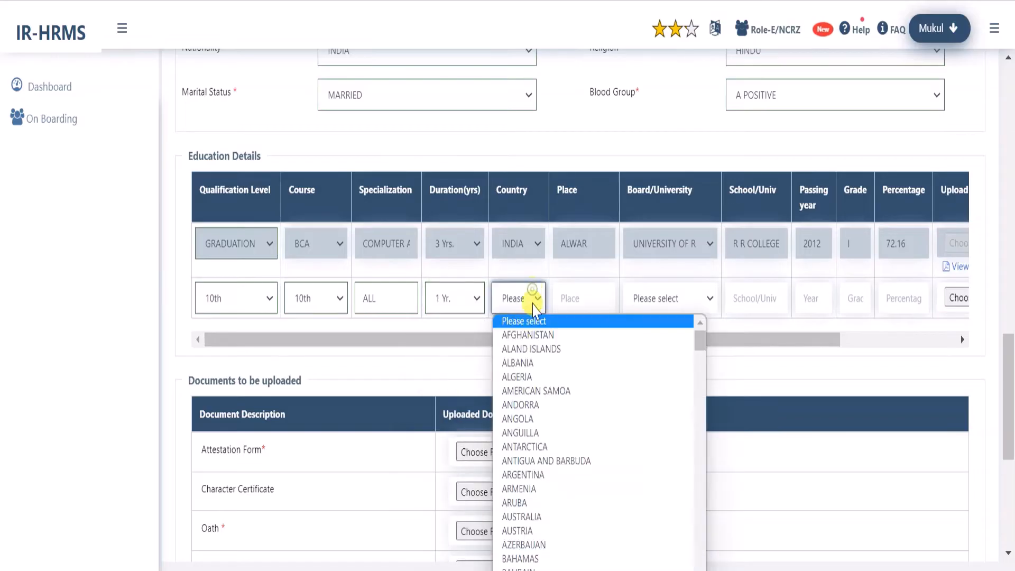
type("in")
left_click(580, 297)
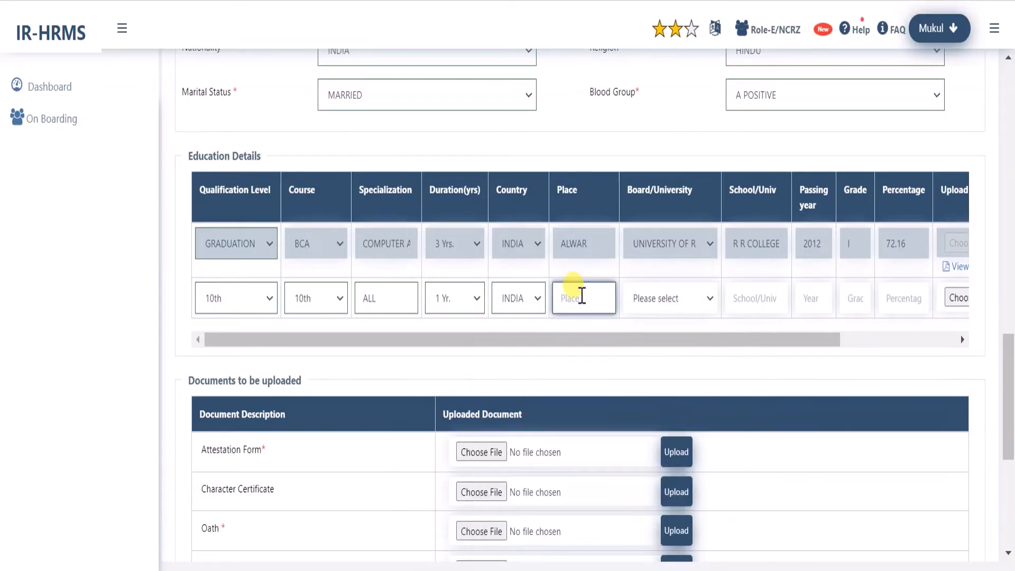
type("Alwar")
Step: Enter Rajasthan board, passing year 2012, grade A and percentage 84.78
left_click(691, 300)
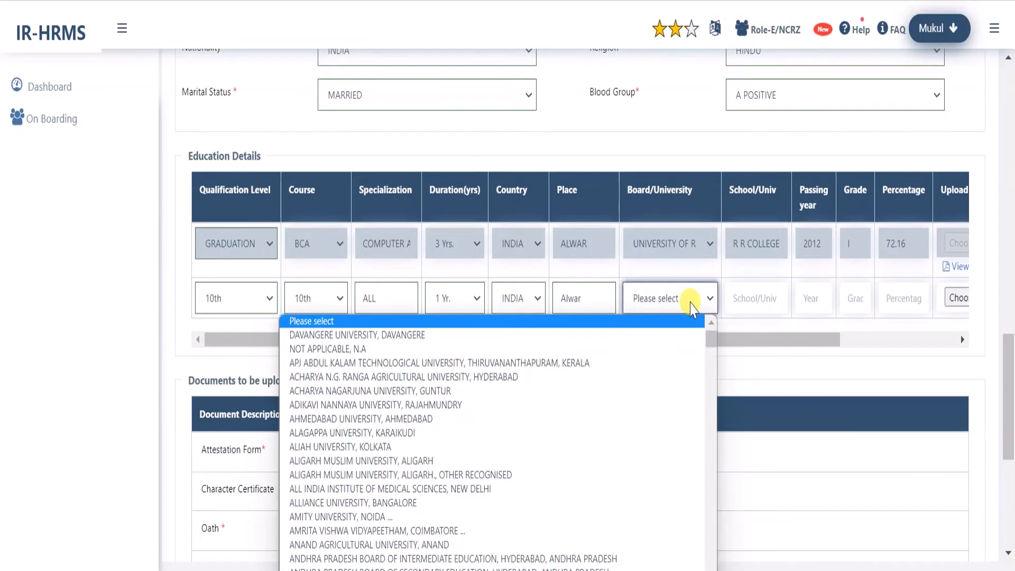
type("raj")
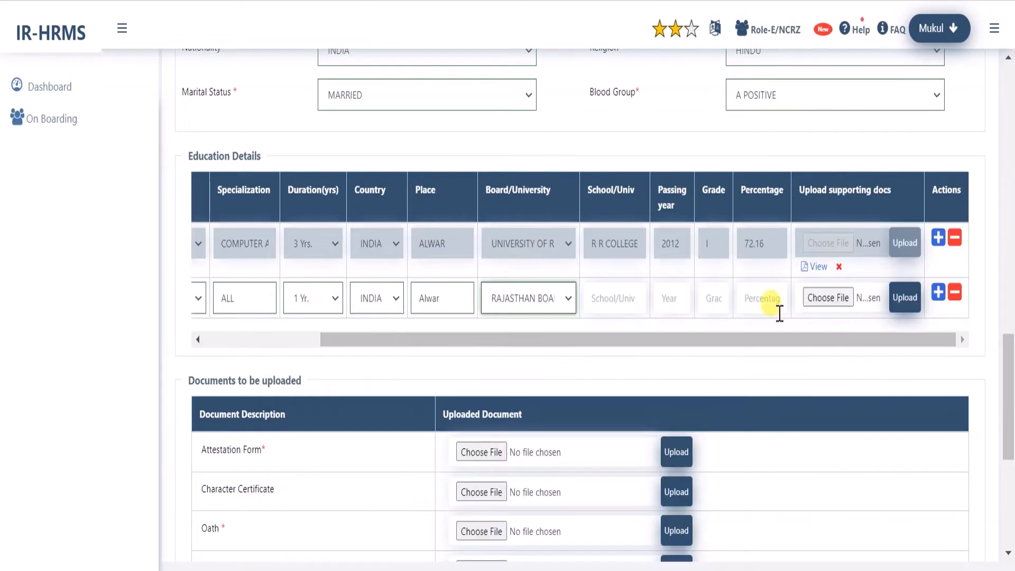
left_click(618, 295)
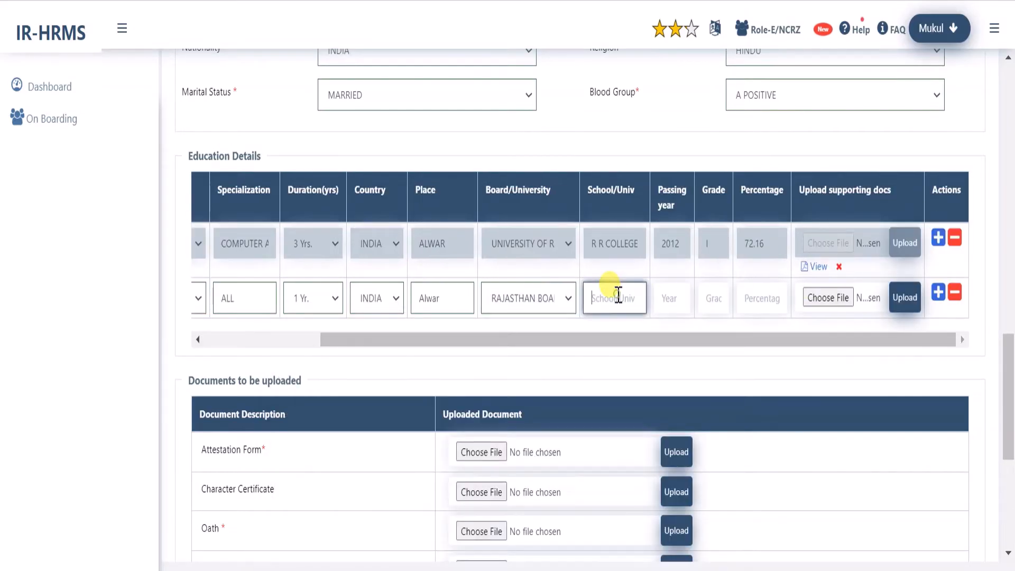
left_click(669, 297)
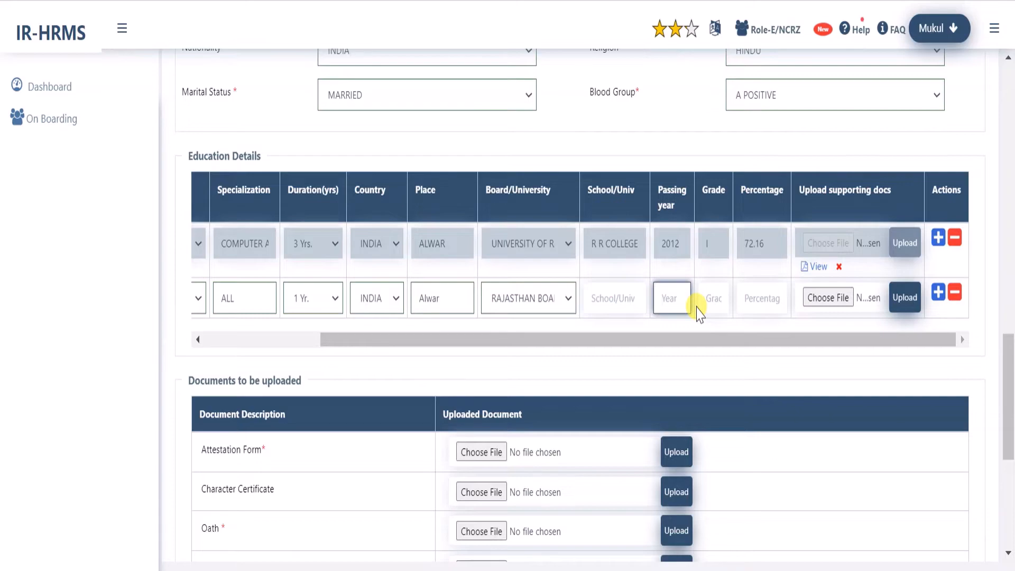
type("2012")
left_click(715, 296)
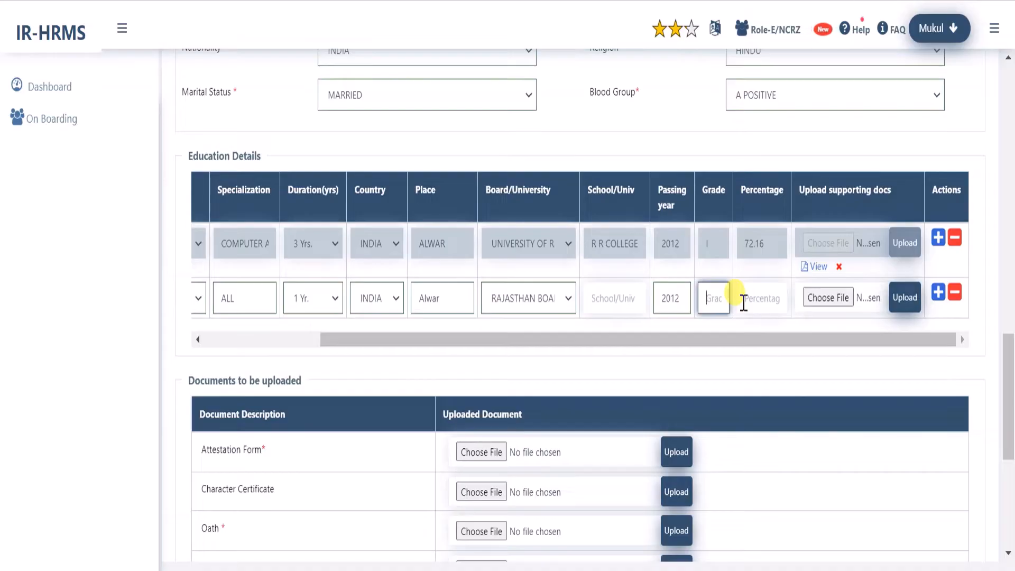
type("I")
key("BackSpace")
type("A")
left_click(766, 298)
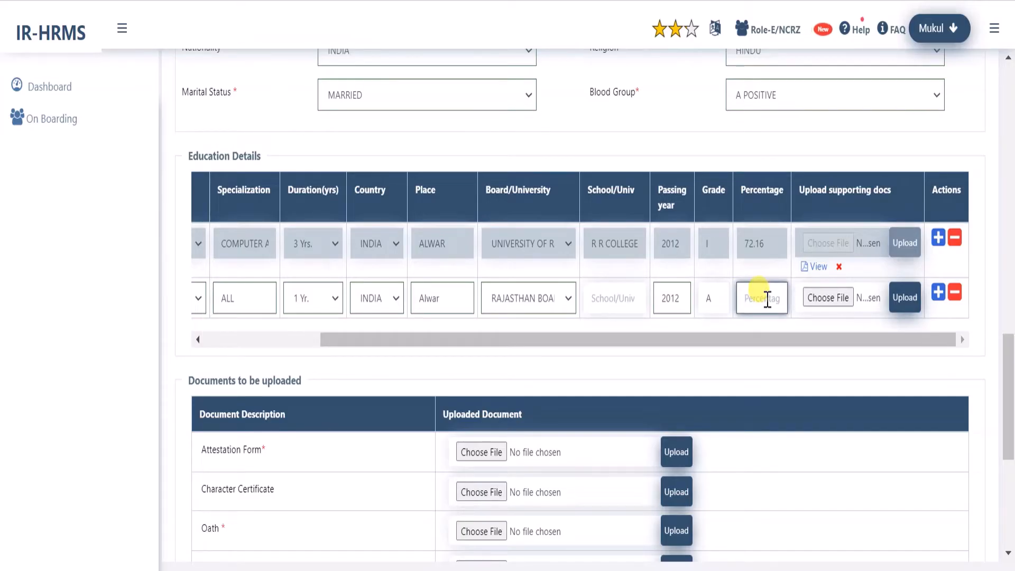
type("84.78")
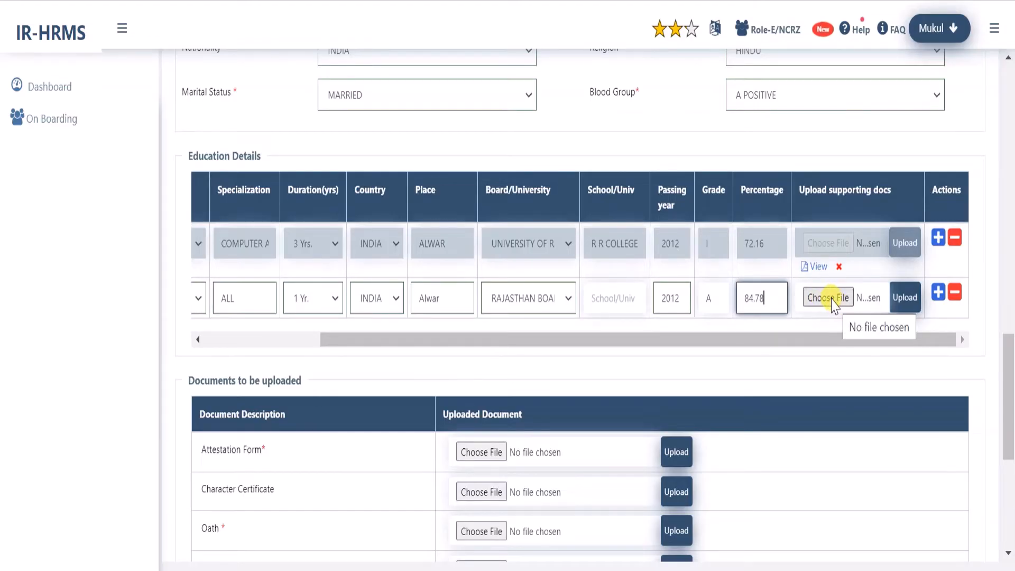
Step: Attach the 1C5UPZQR4E PDF as the 10th row's supporting document and upload it
left_click(833, 302)
left_click(231, 122)
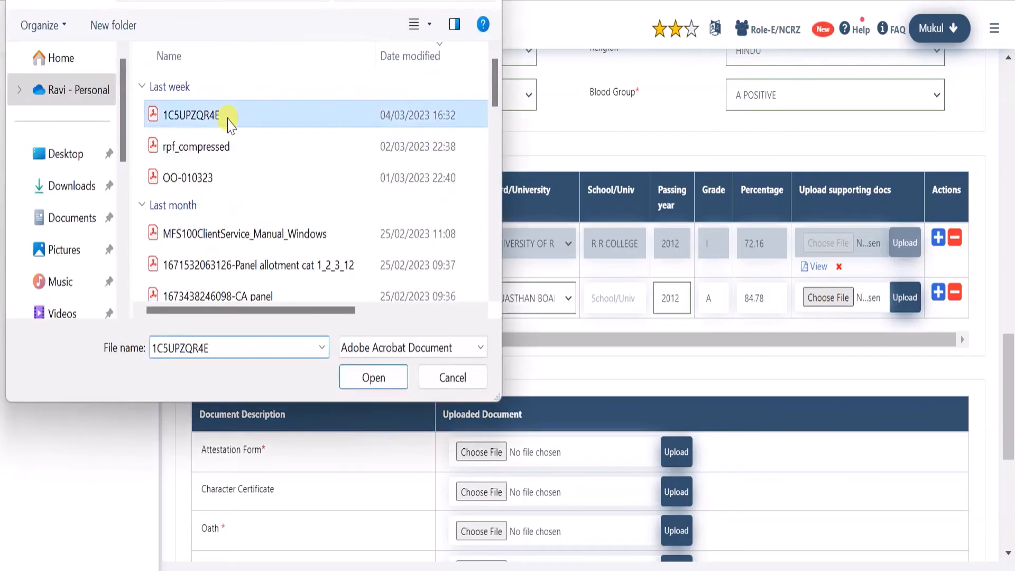
double_click(231, 122)
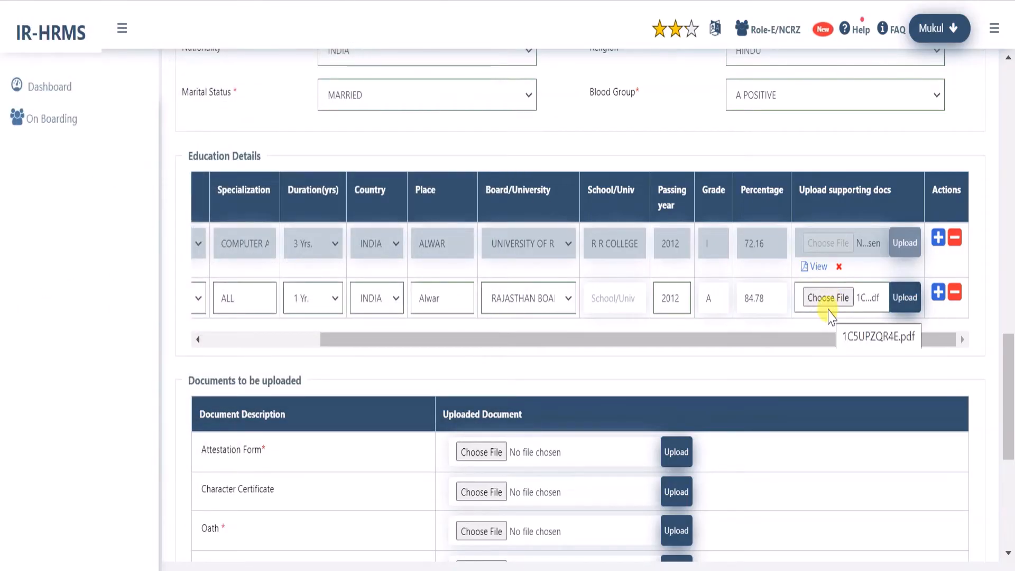
left_click(905, 299)
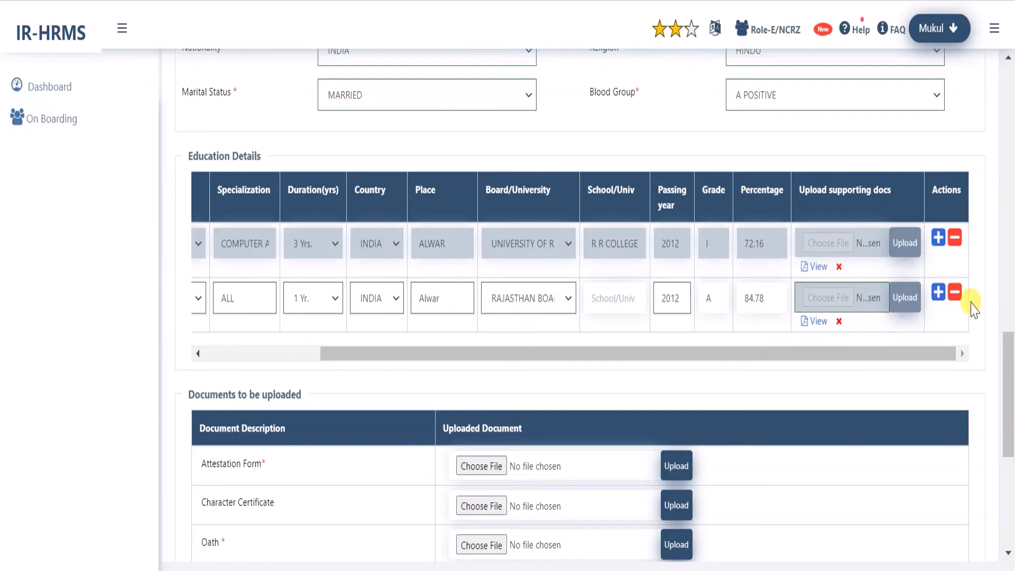
Step: Add a third education row set to INTERMIDIATE, then delete it, keeping only graduation and 10th
left_click(938, 294)
left_click_drag(896, 395, 398, 401)
left_click(250, 360)
left_click(269, 200)
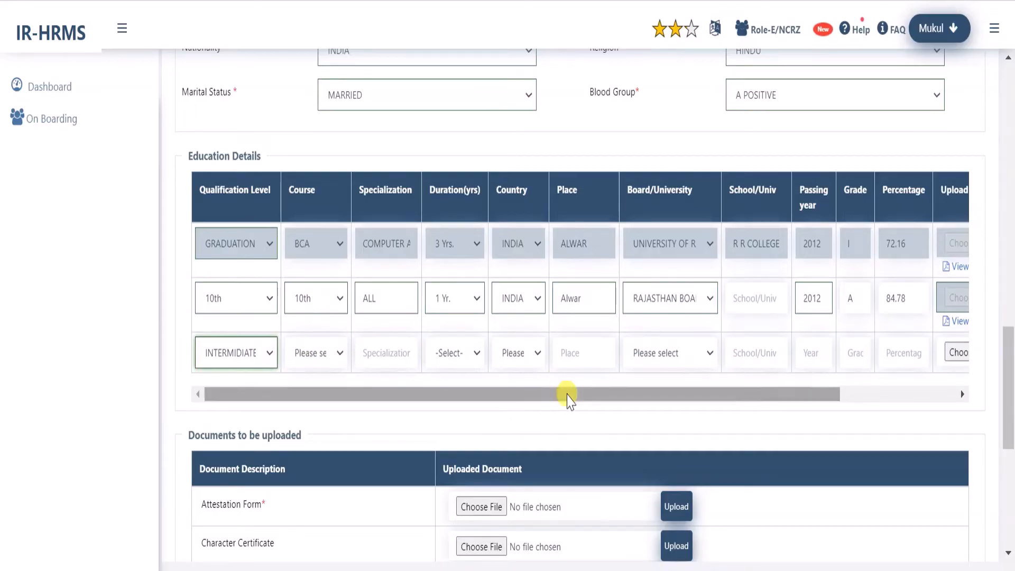
left_click_drag(567, 394, 857, 396)
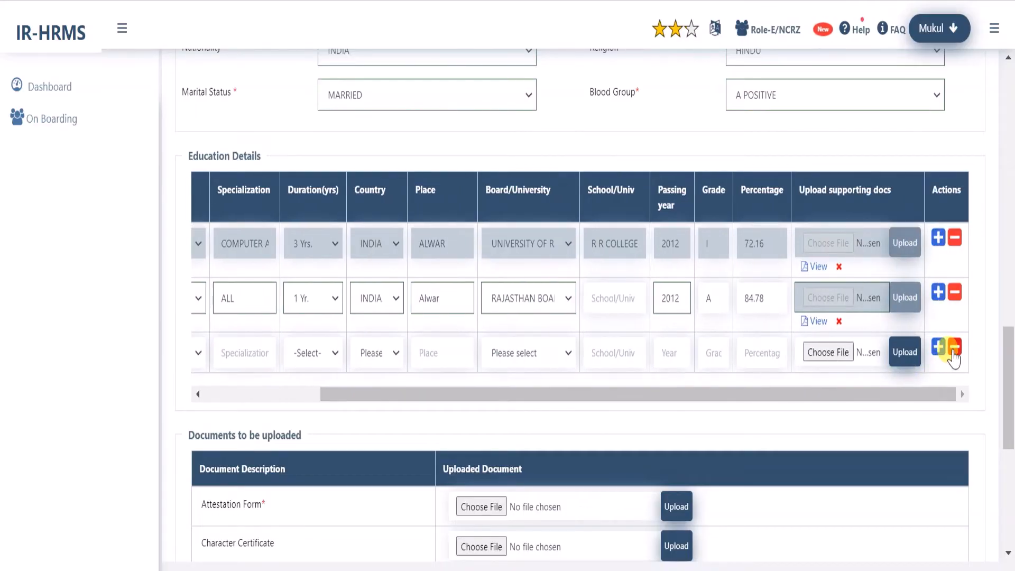
left_click(955, 352)
scroll(351, 192, "down", 5)
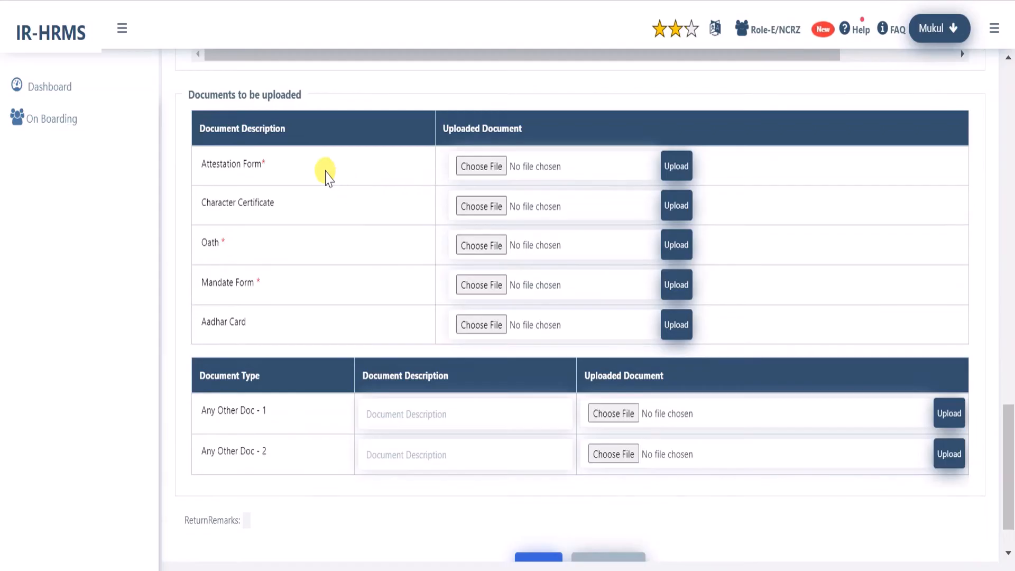
left_click_drag(187, 93, 319, 102)
left_click(421, 110)
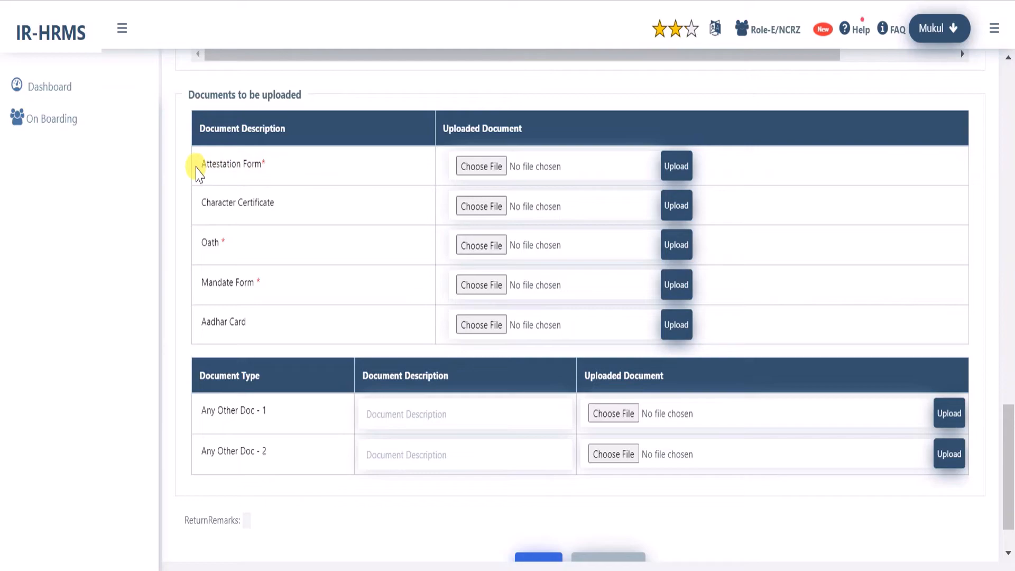
left_click_drag(196, 169, 274, 173)
left_click(309, 175)
double_click(209, 244)
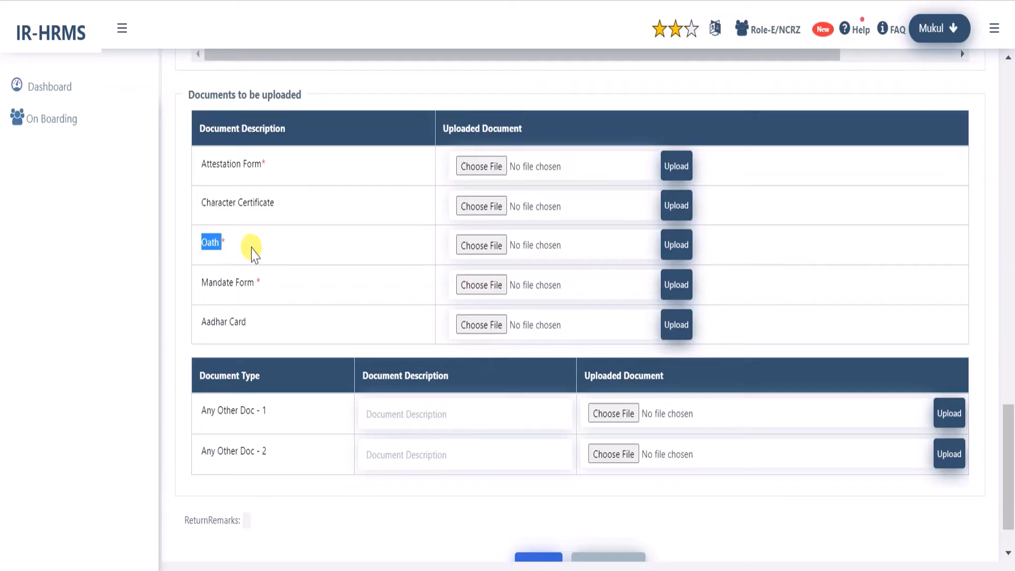
left_click(252, 253)
left_click_drag(195, 287, 260, 292)
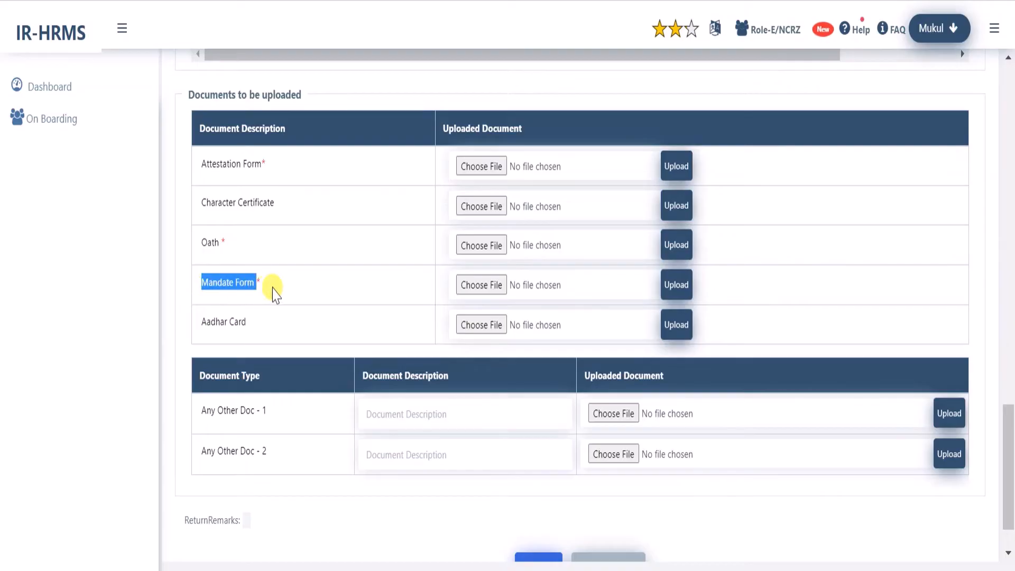
left_click(296, 293)
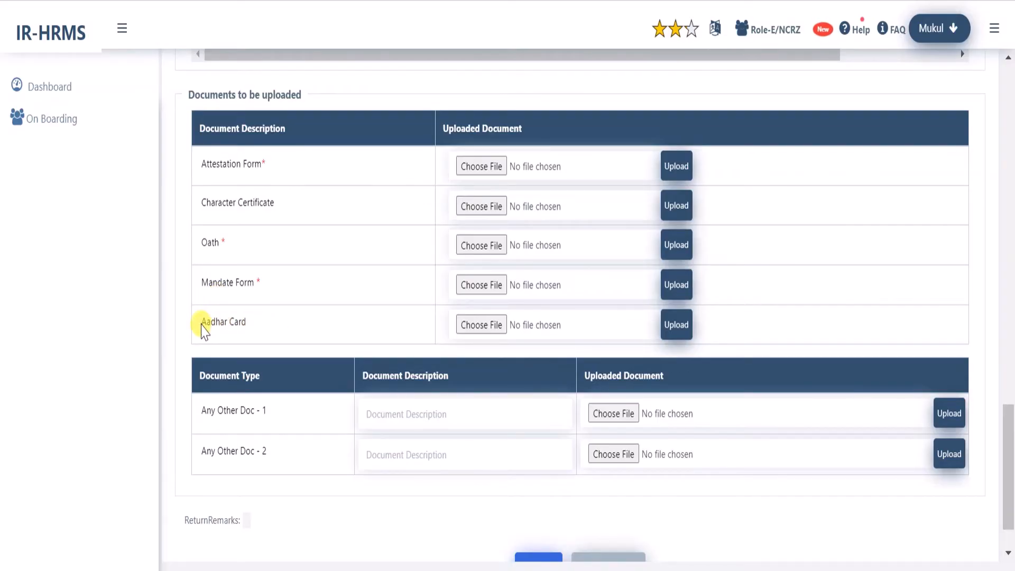
left_click_drag(201, 322, 252, 325)
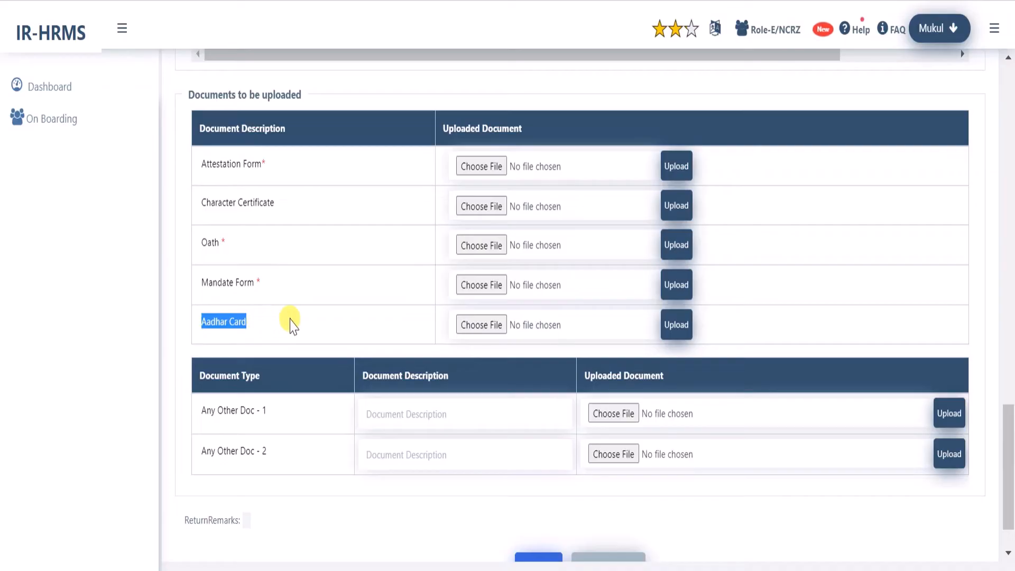
left_click(286, 210)
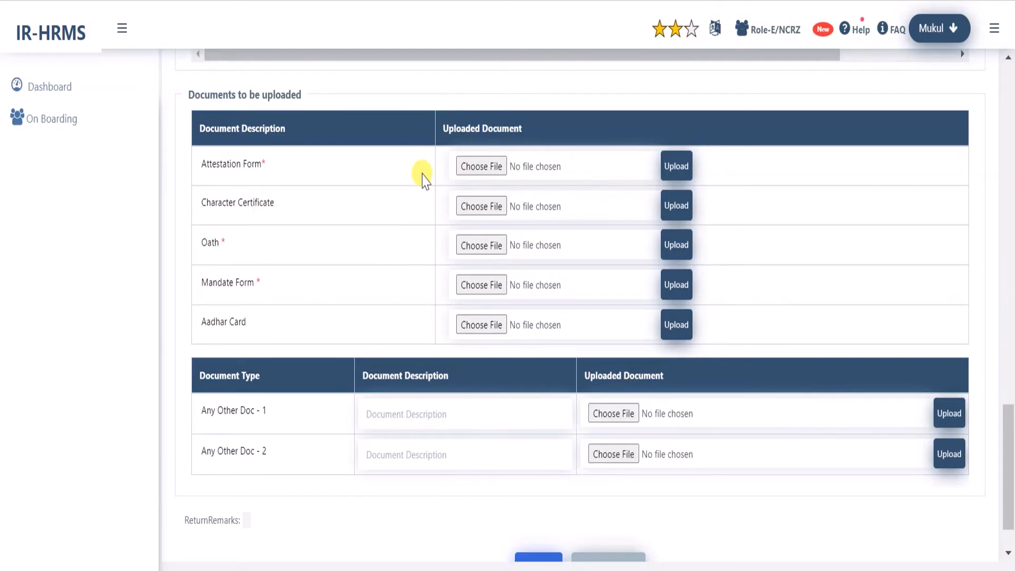
Step: Choose and upload a PDF for each of Attestation Form, Character Certificate, Oath, Mandate Form and Aadhar Card
left_click(474, 166)
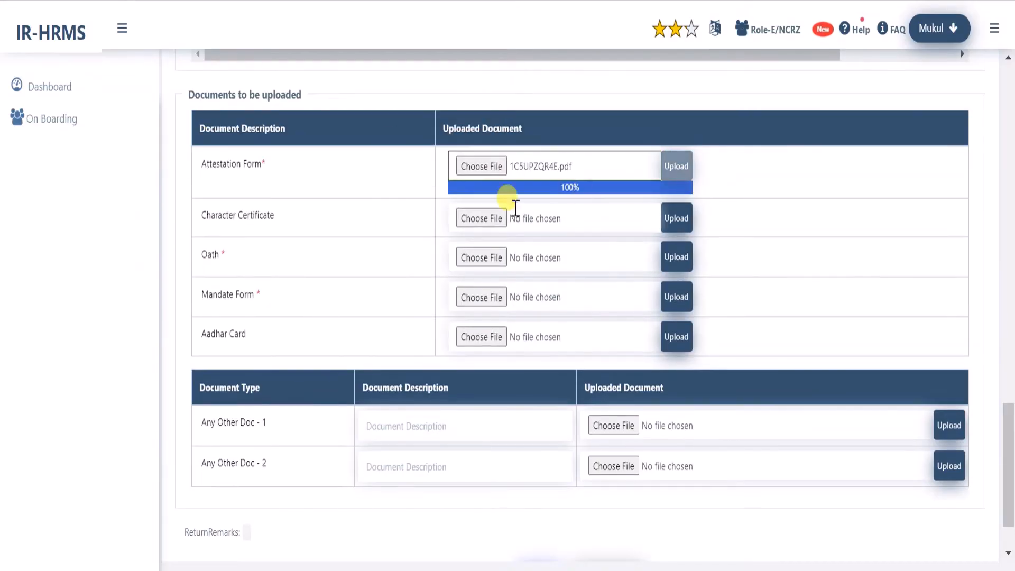
left_click(516, 208)
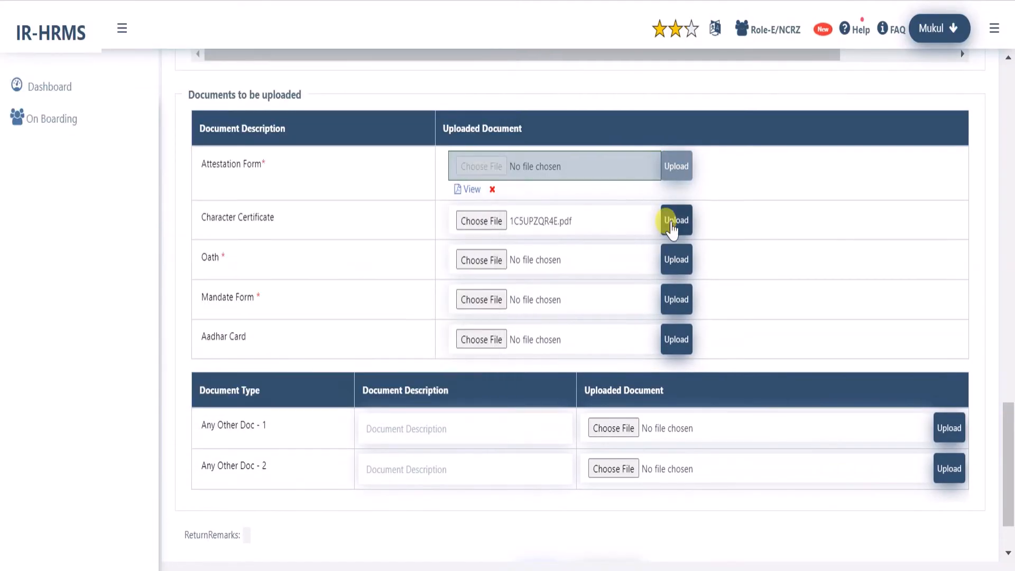
left_click(676, 218)
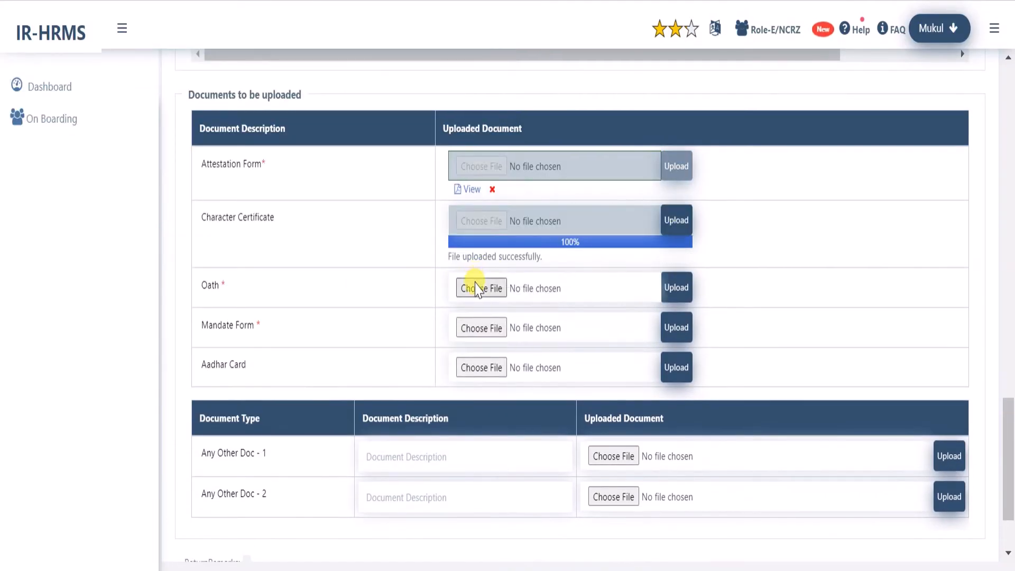
left_click(481, 275)
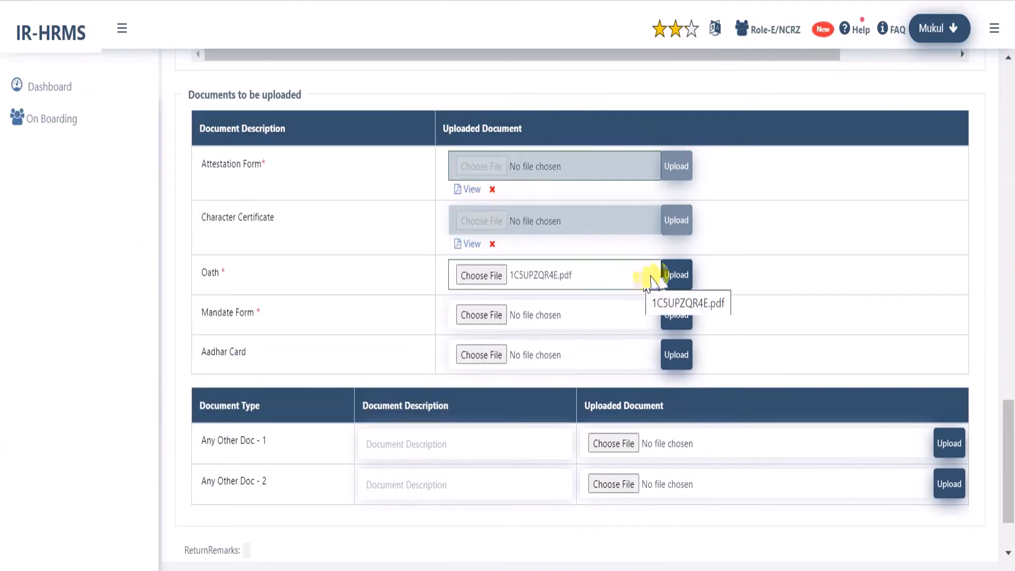
left_click(677, 275)
left_click(482, 341)
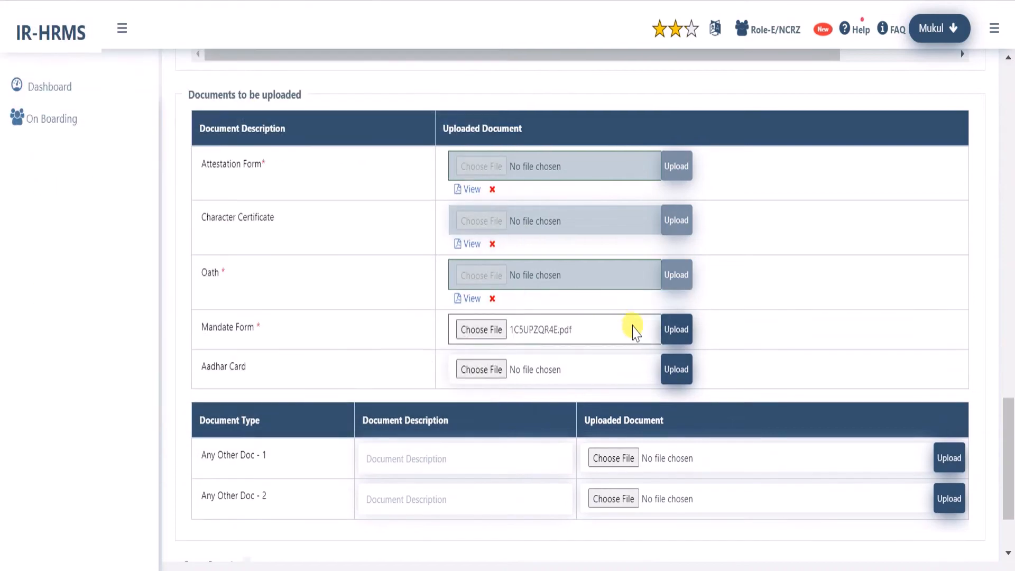
left_click(676, 328)
left_click(481, 397)
left_click(676, 397)
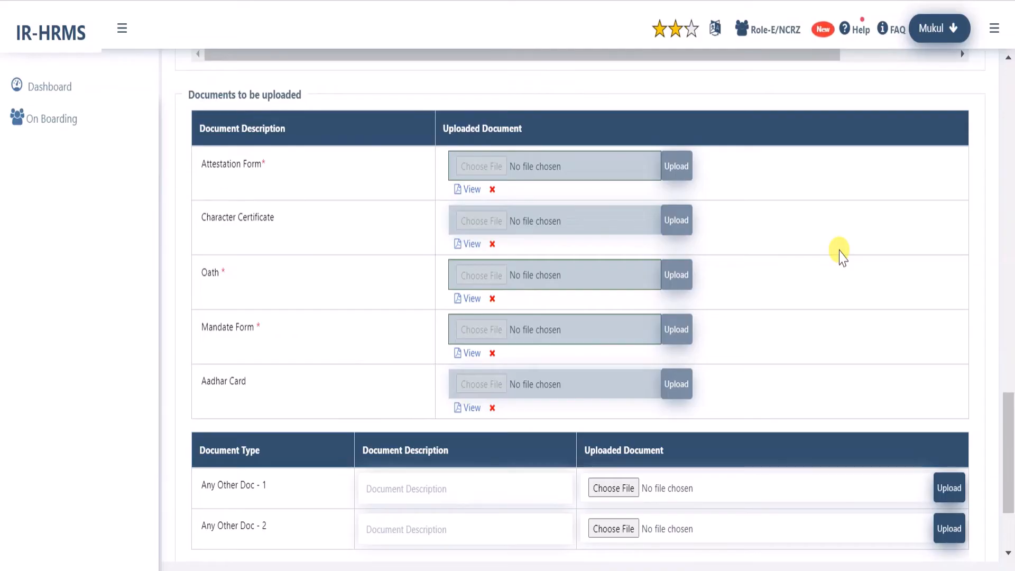
scroll(841, 257, "down", 3)
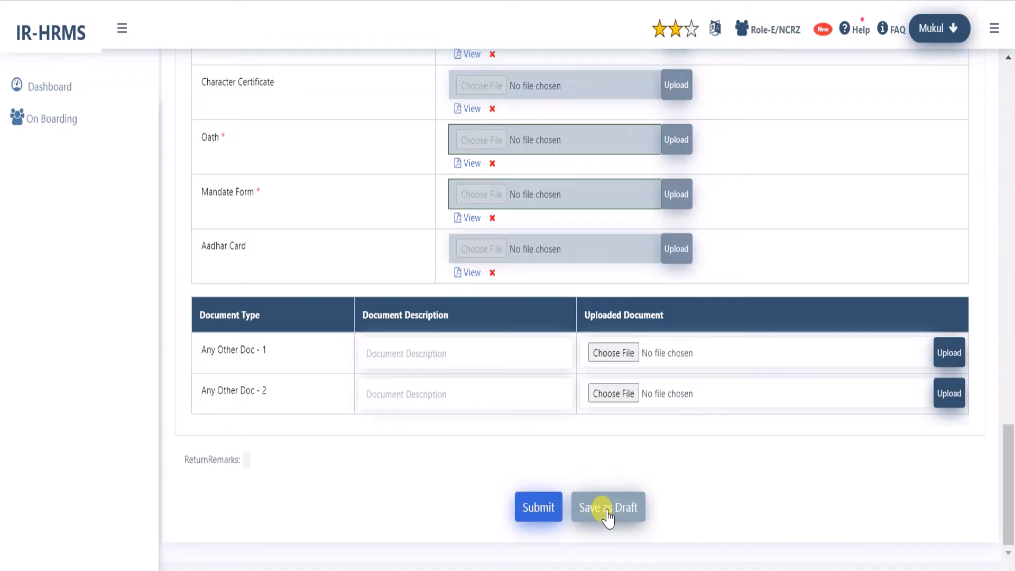
Step: Submit the New Joinee form, confirm with Yes, and acknowledge the record-saved message
left_click(534, 509)
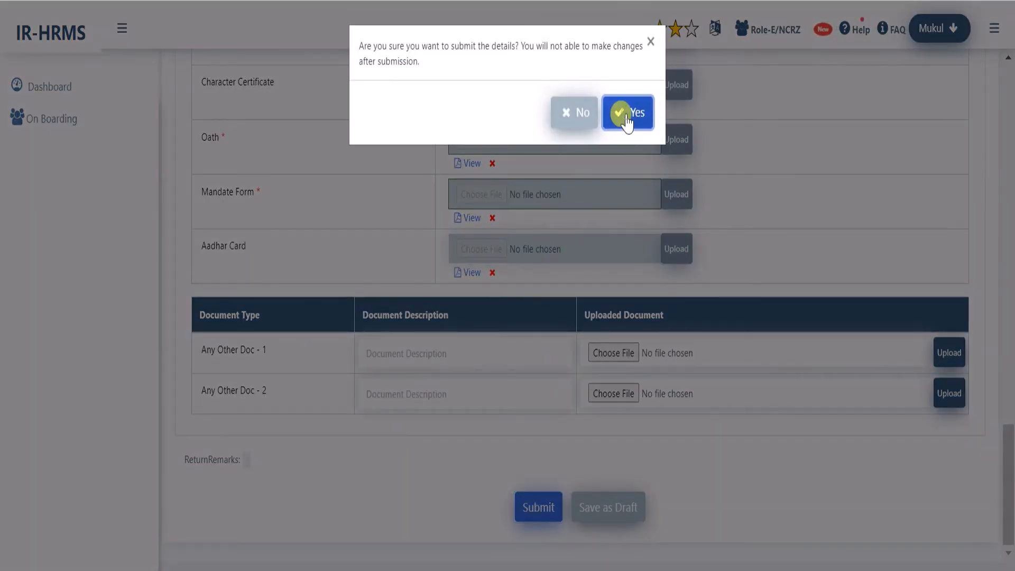
left_click(628, 117)
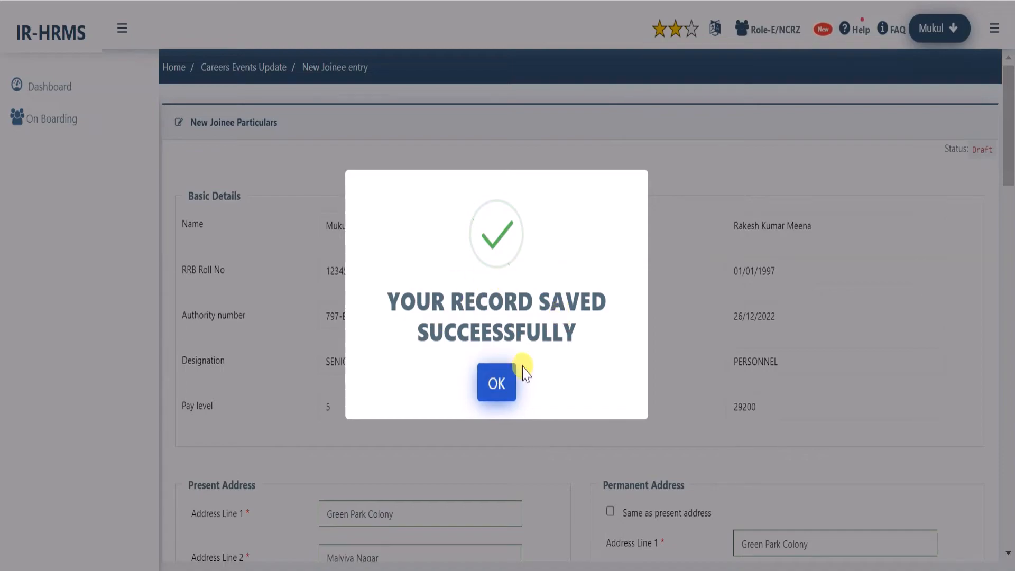
left_click(495, 394)
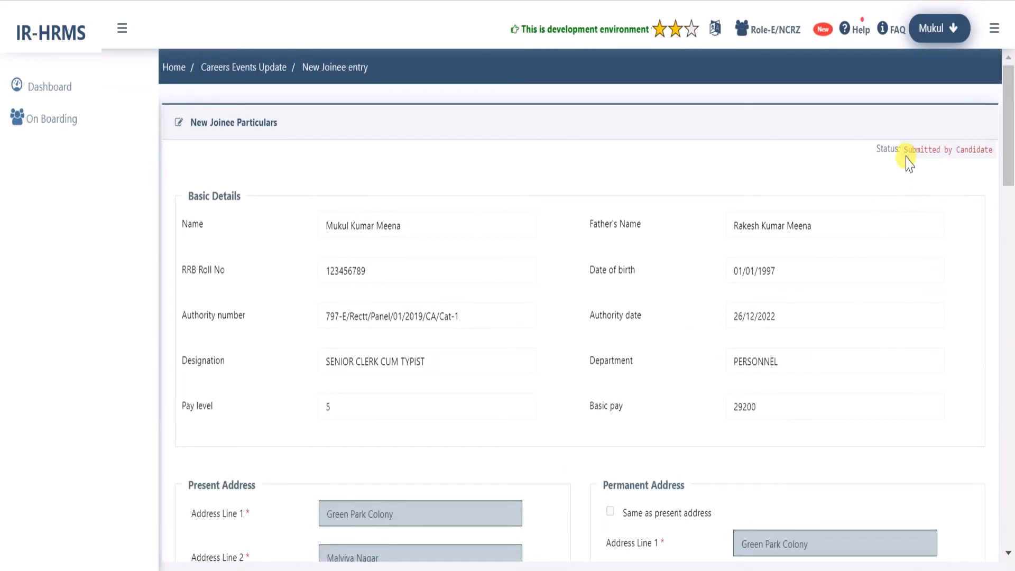
left_click_drag(906, 151, 999, 154)
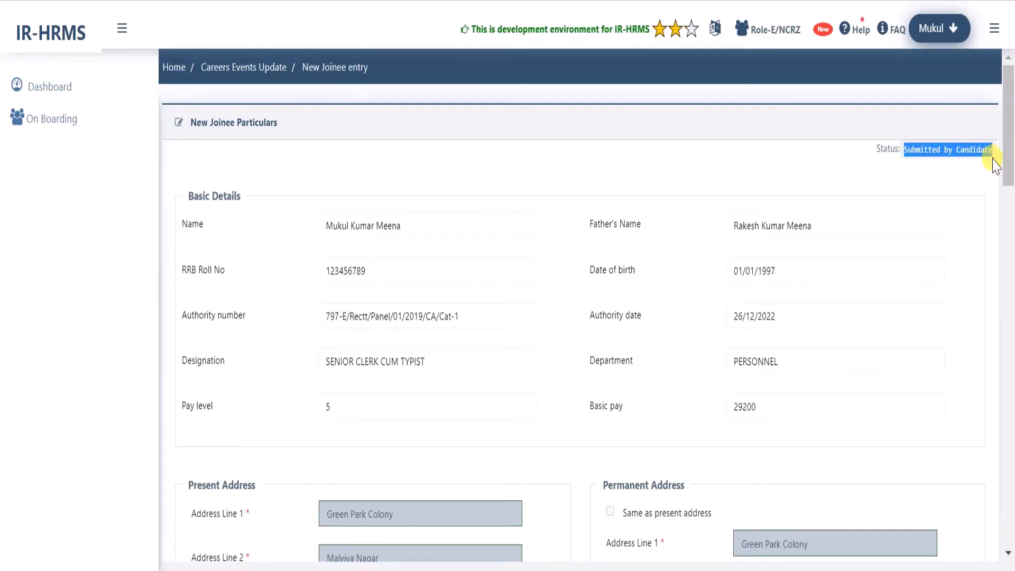
left_click(873, 176)
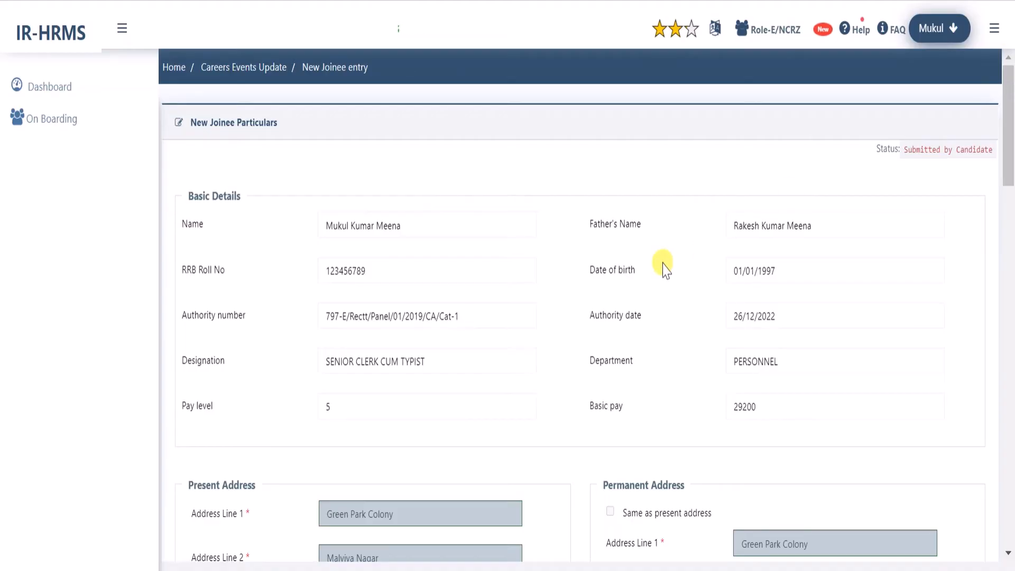
scroll(665, 270, "down", 5)
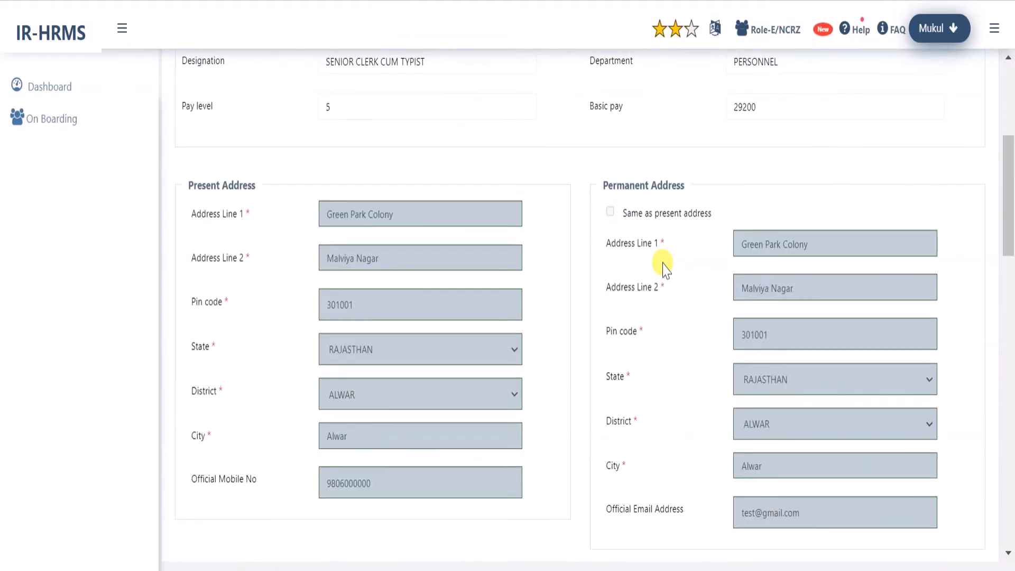
scroll(666, 270, "down", 5)
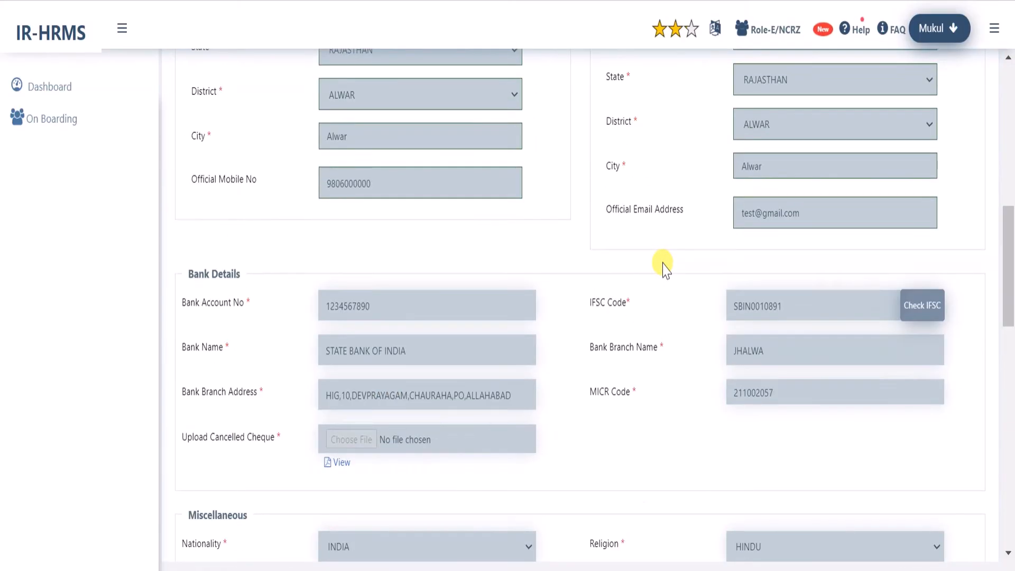
scroll(663, 268, "down", 2)
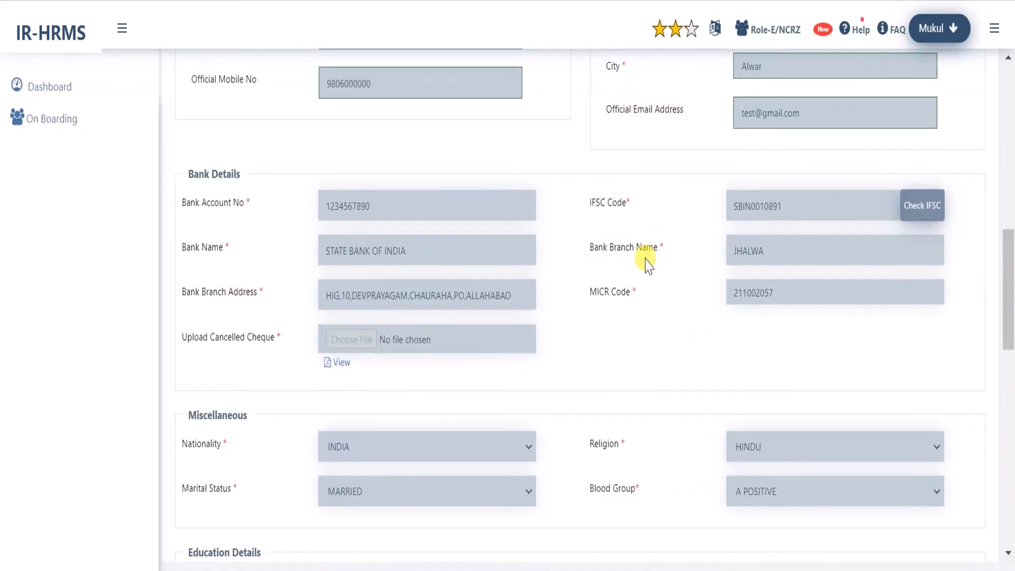
scroll(649, 264, "down", 4)
scroll(649, 265, "up", 2)
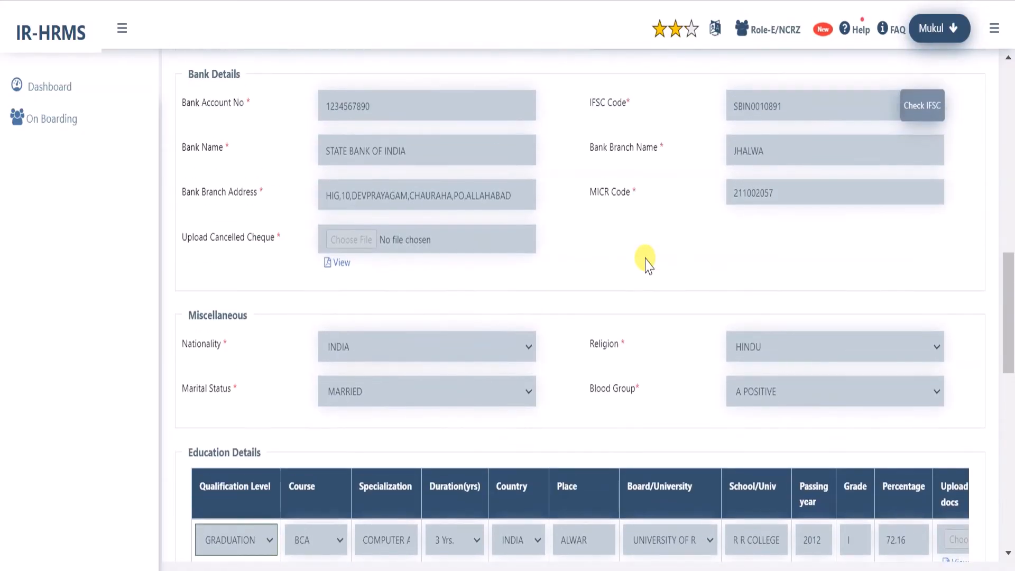
scroll(649, 265, "up", 1)
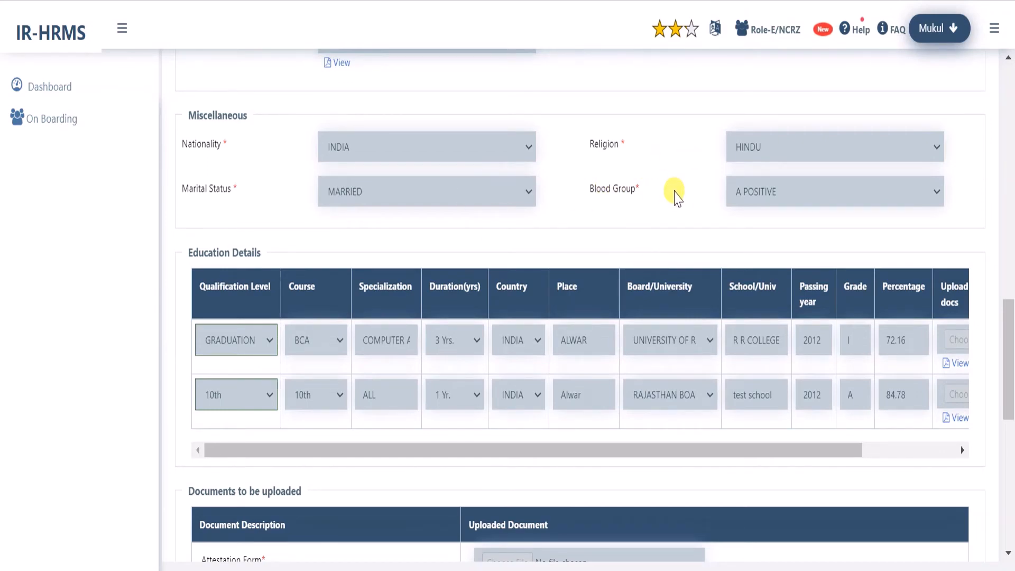
scroll(671, 194, "down", 3)
scroll(370, 180, "up", 1)
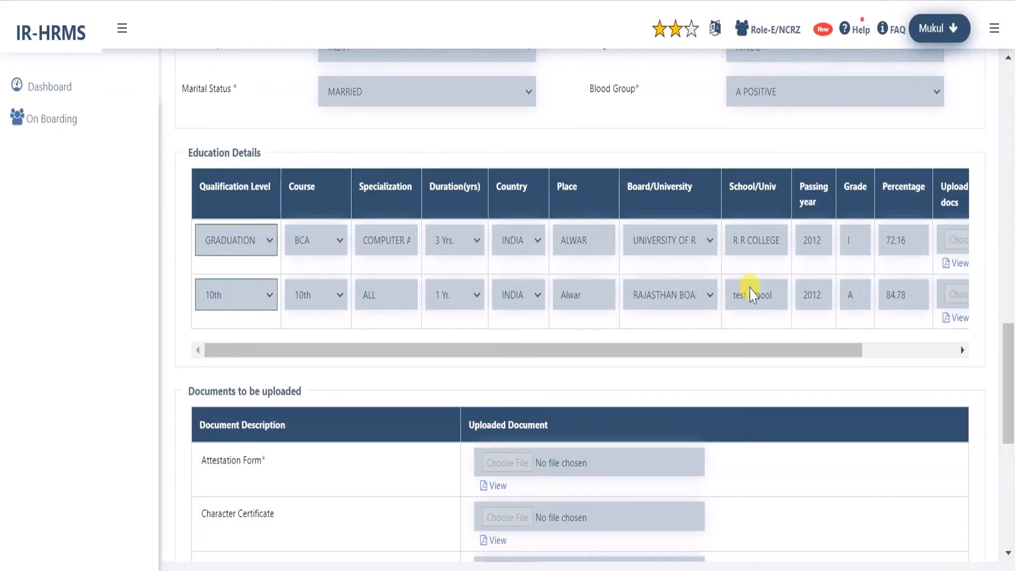
scroll(754, 295, "down", 7)
scroll(746, 288, "up", 2)
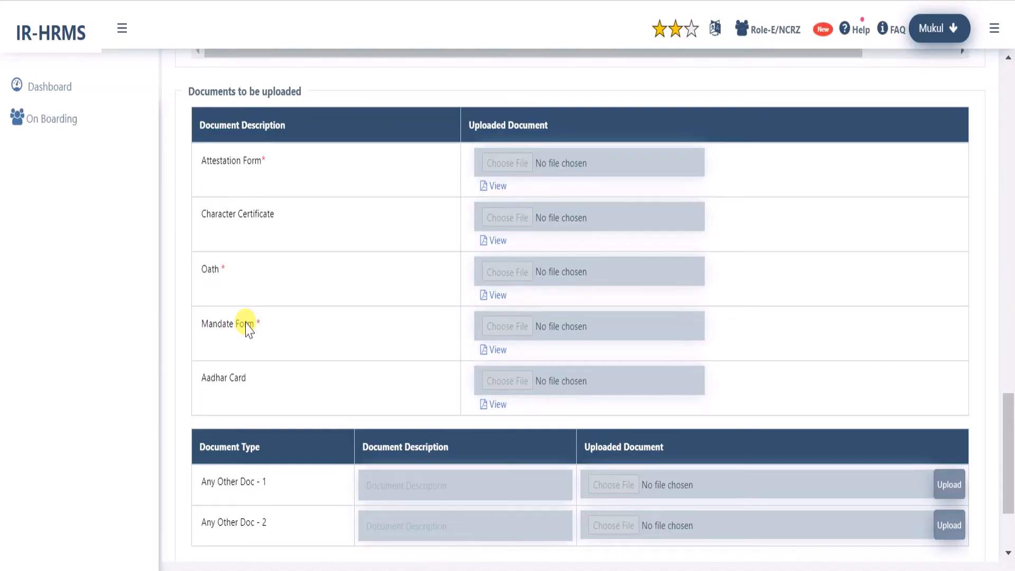
scroll(317, 343, "down", 3)
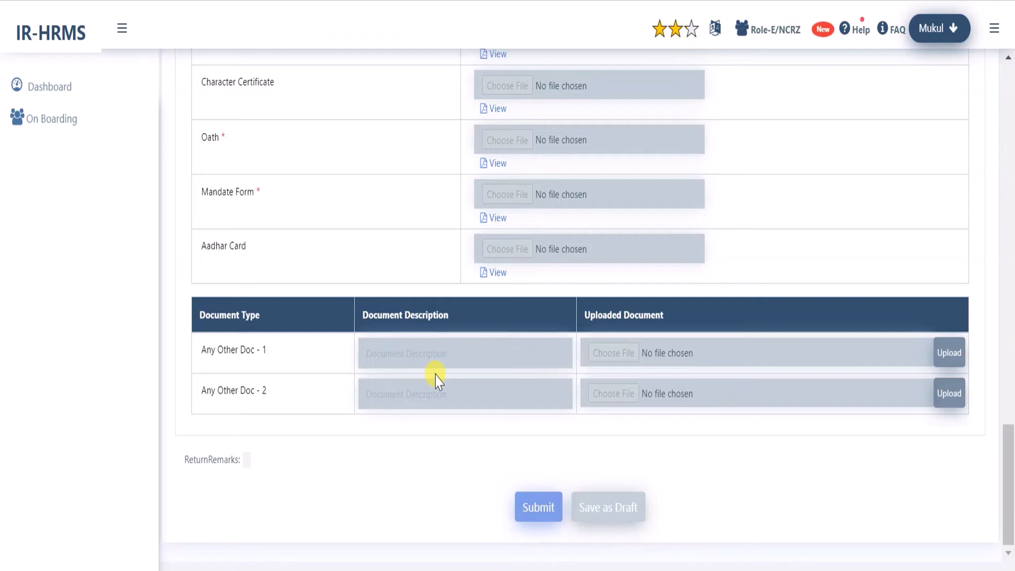
left_click(535, 505)
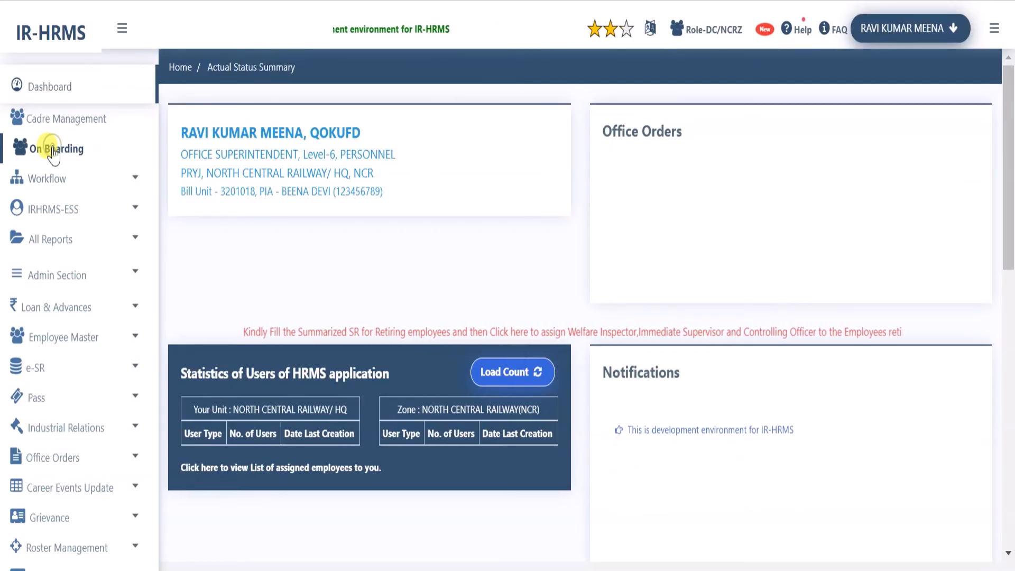
Step: From On Boarding, open 'Enter Details - DC' to list the candidate awaiting clerk verification
left_click(54, 153)
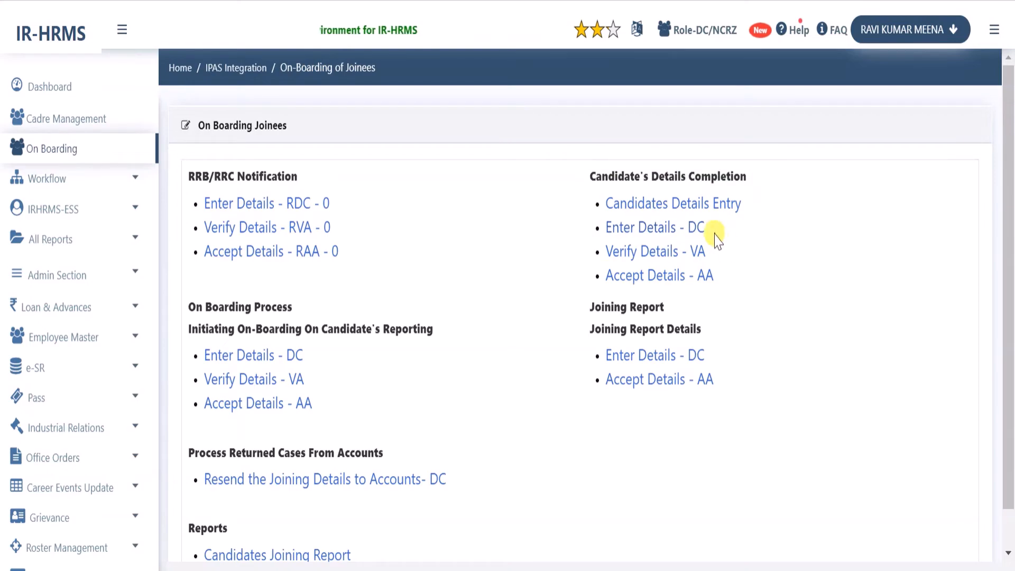
left_click(675, 233)
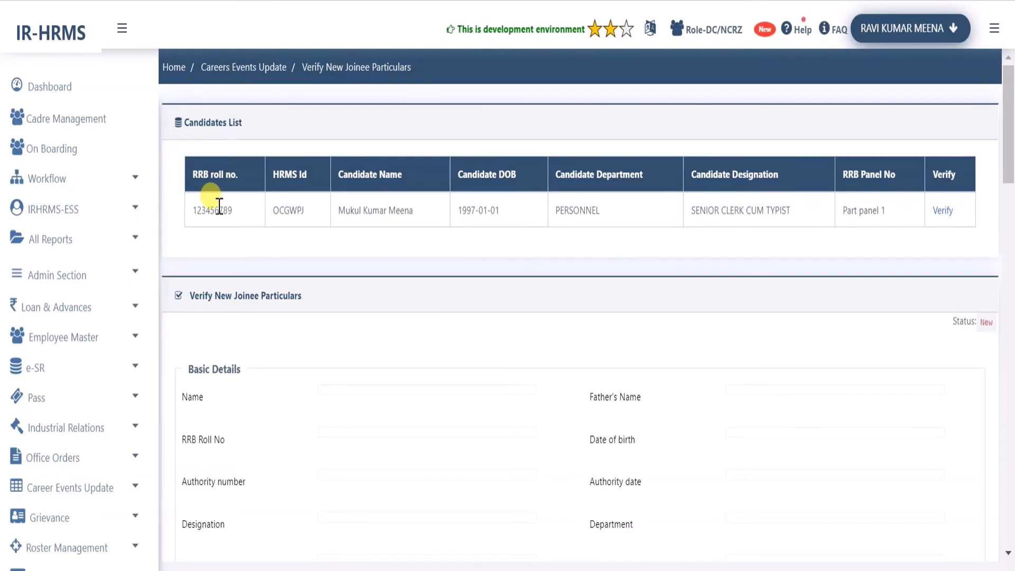
Step: Open the candidate's particulars via Verify and check the Submitted by Candidate status
left_click_drag(219, 205, 989, 217)
left_click(989, 217)
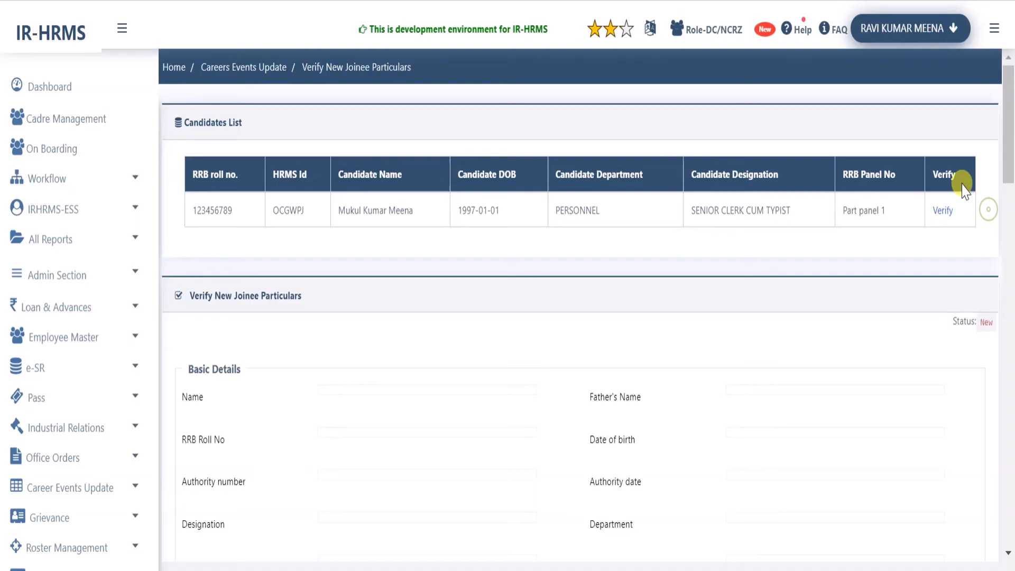
left_click(944, 211)
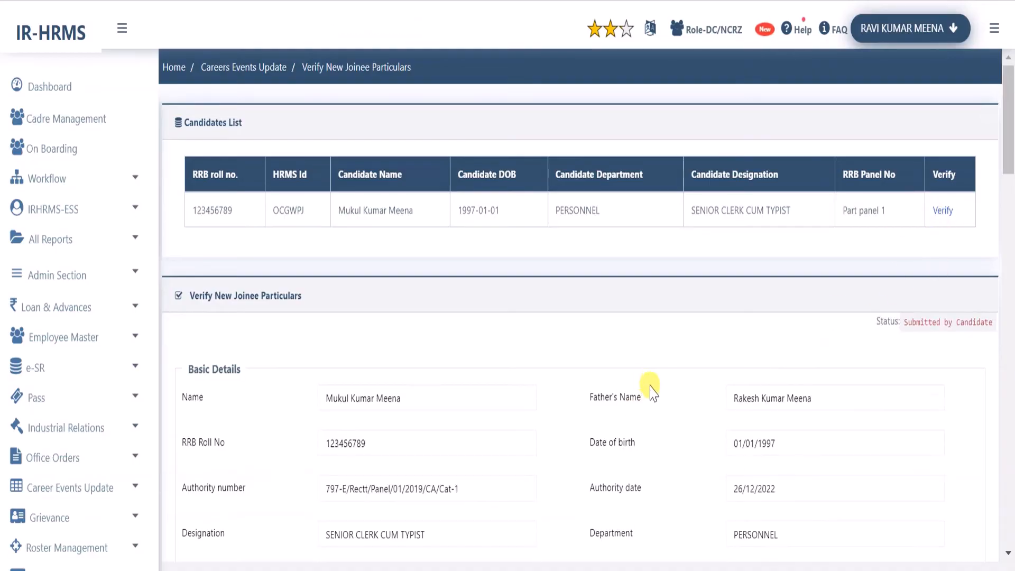
scroll(685, 402, "down", 4)
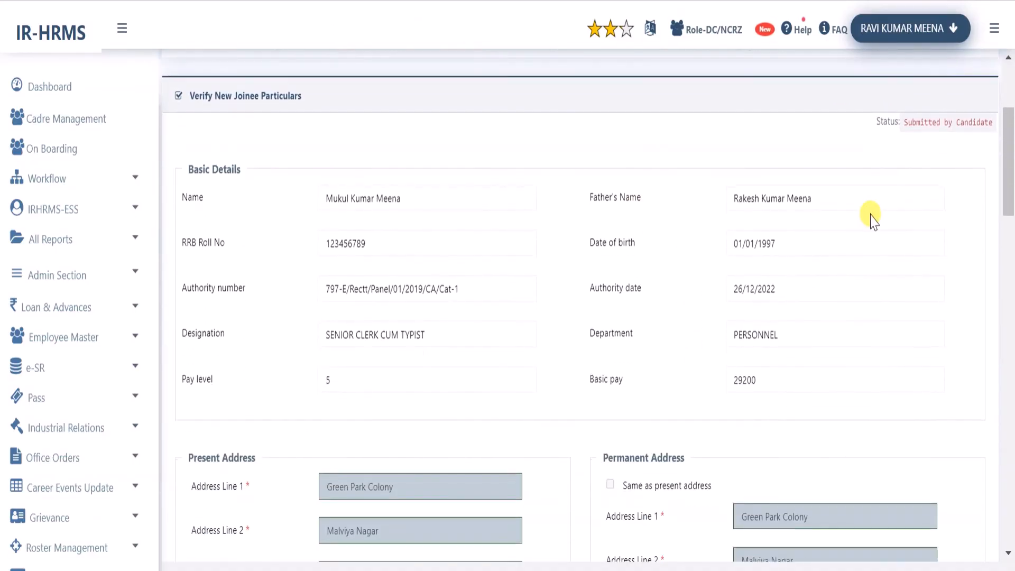
left_click_drag(920, 125, 988, 132)
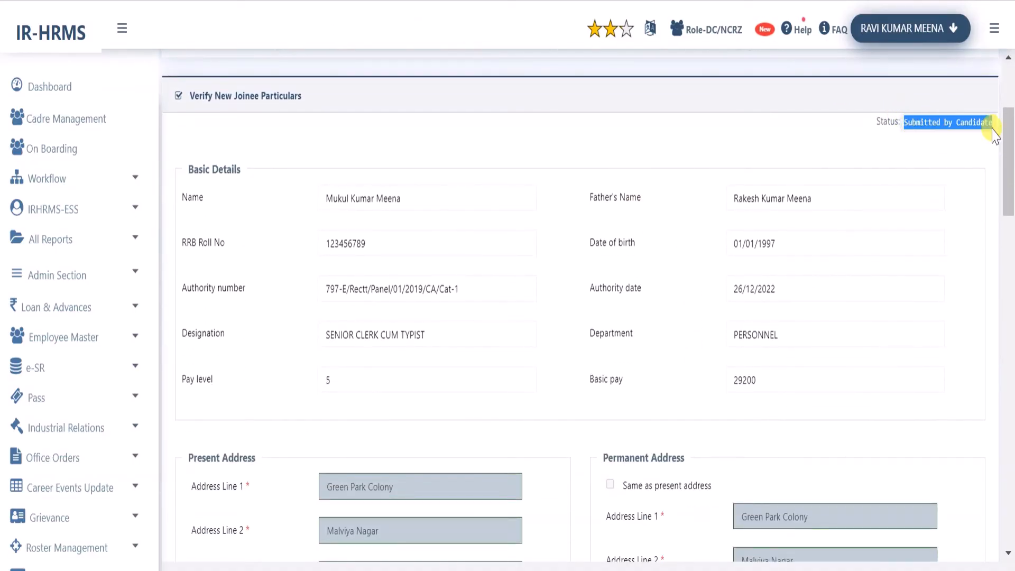
left_click(937, 167)
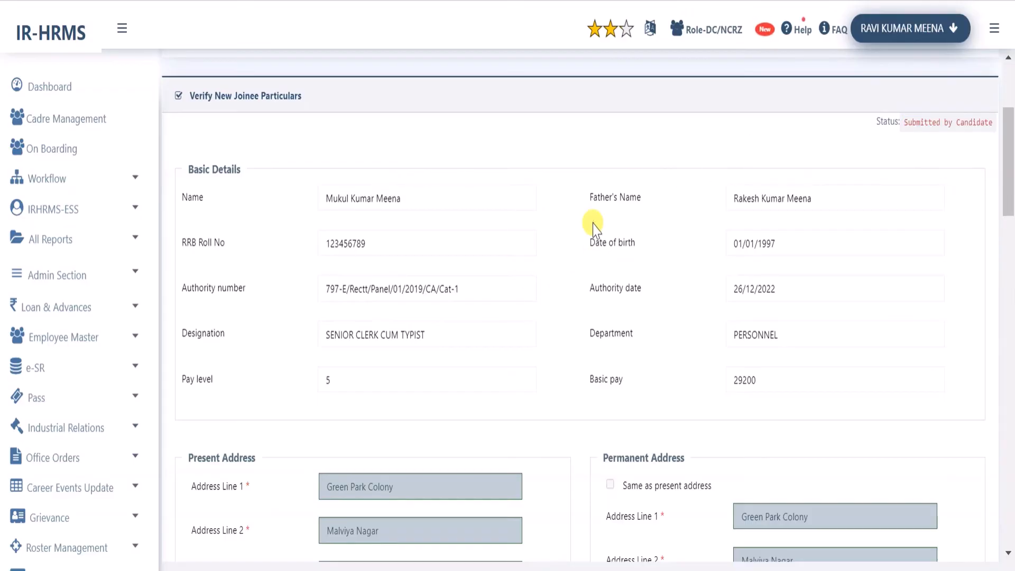
Step: Review the addresses, bank, miscellaneous, education and document sections down to Remarks
scroll(613, 265, "down", 6)
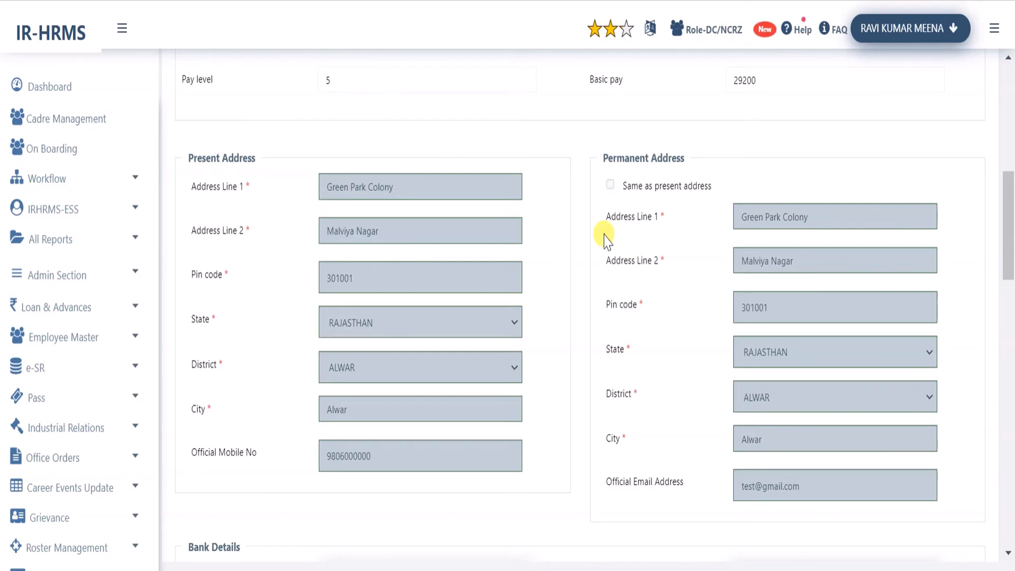
scroll(604, 239, "down", 6)
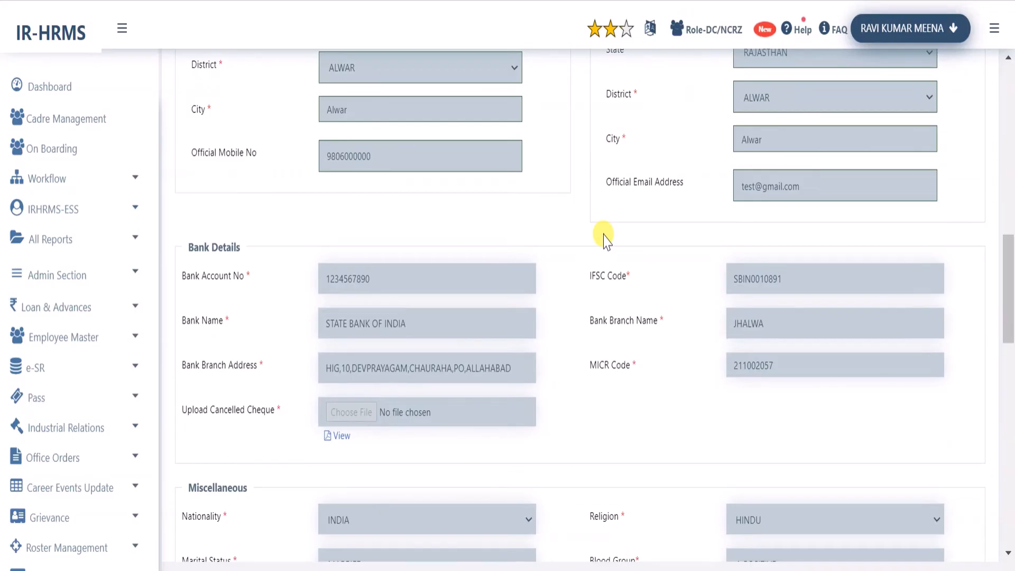
scroll(604, 239, "down", 2)
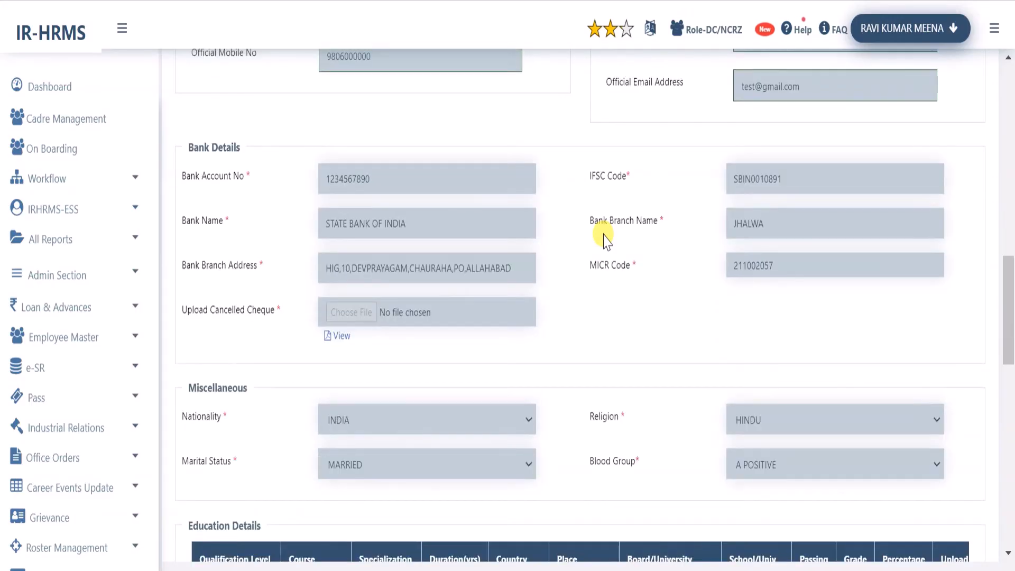
scroll(607, 241, "down", 10)
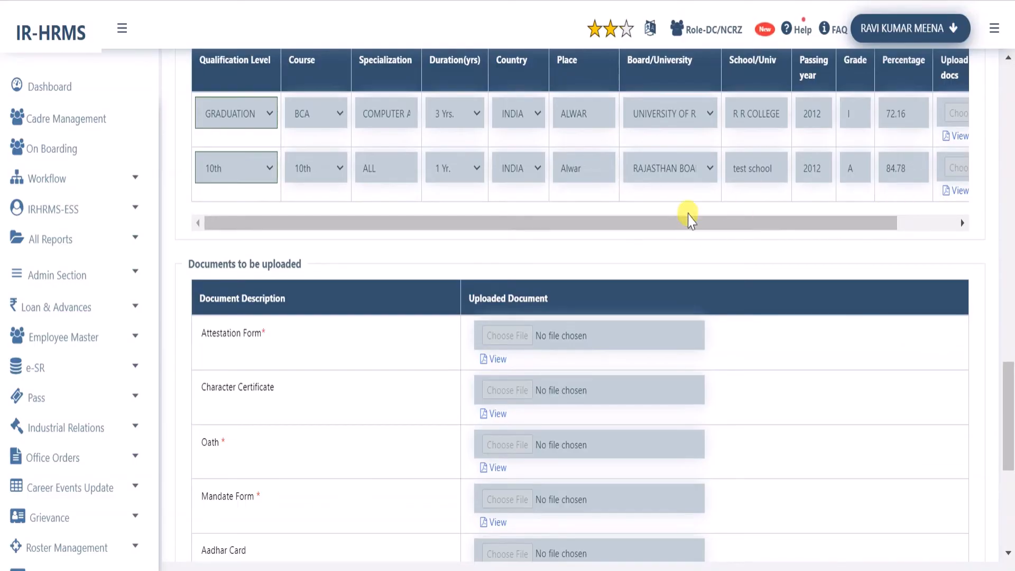
scroll(498, 336, "down", 2)
scroll(497, 335, "down", 1)
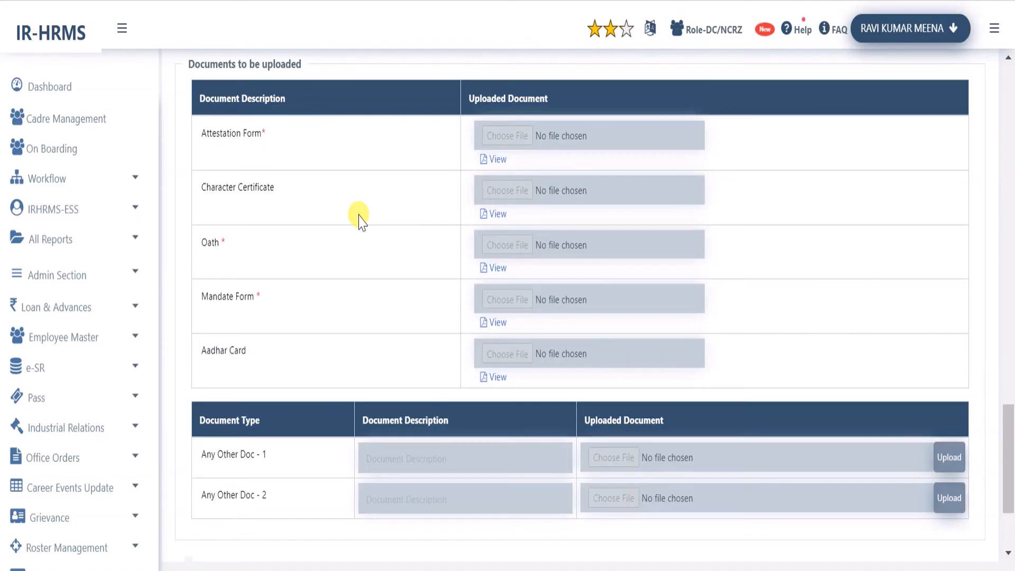
scroll(359, 217, "down", 2)
scroll(359, 221, "up", 4)
scroll(359, 221, "down", 4)
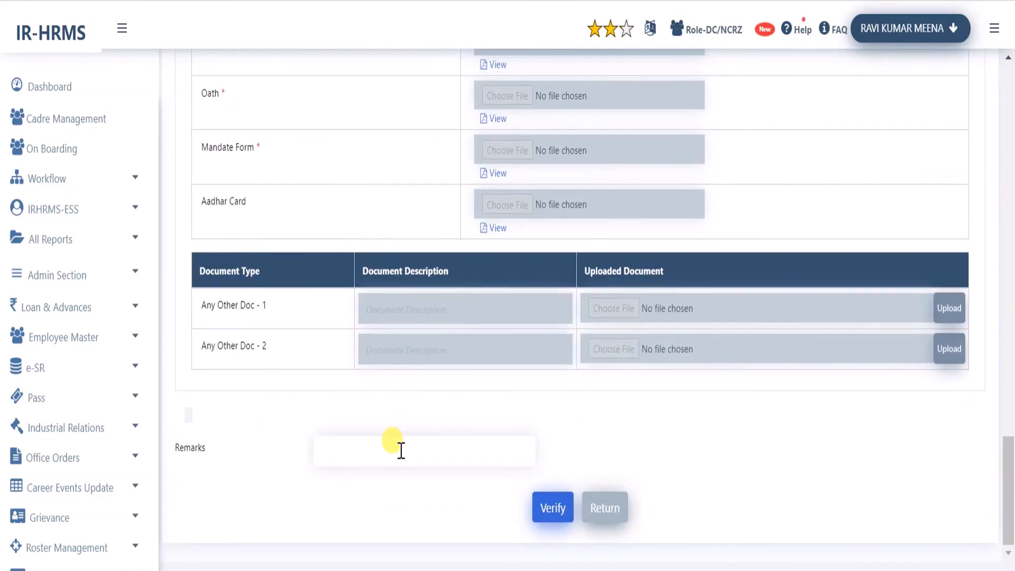
Step: Enter the remark 'ok', verify the particulars, confirm Yes, and dismiss the saved message
left_click(401, 450)
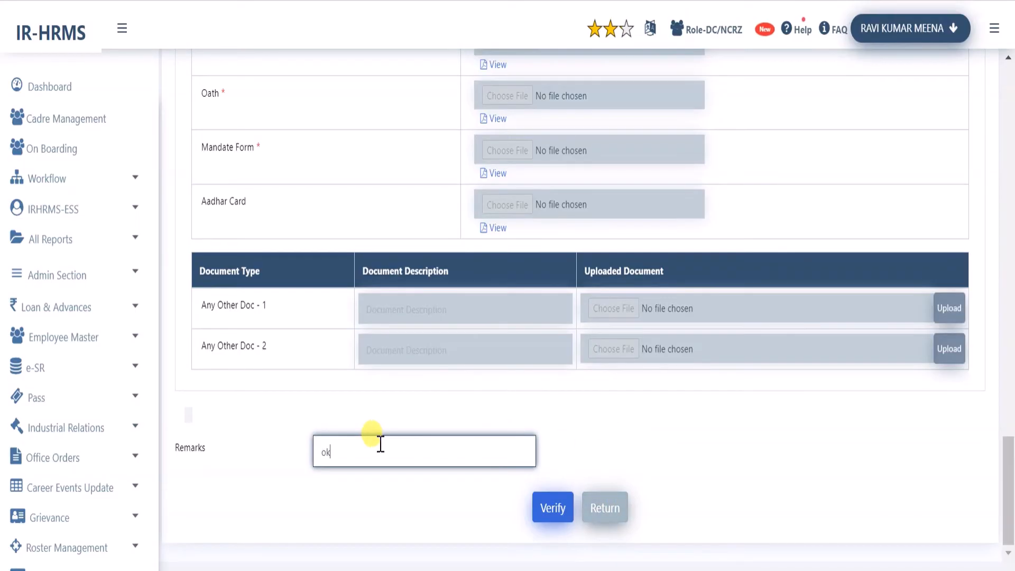
left_click(550, 513)
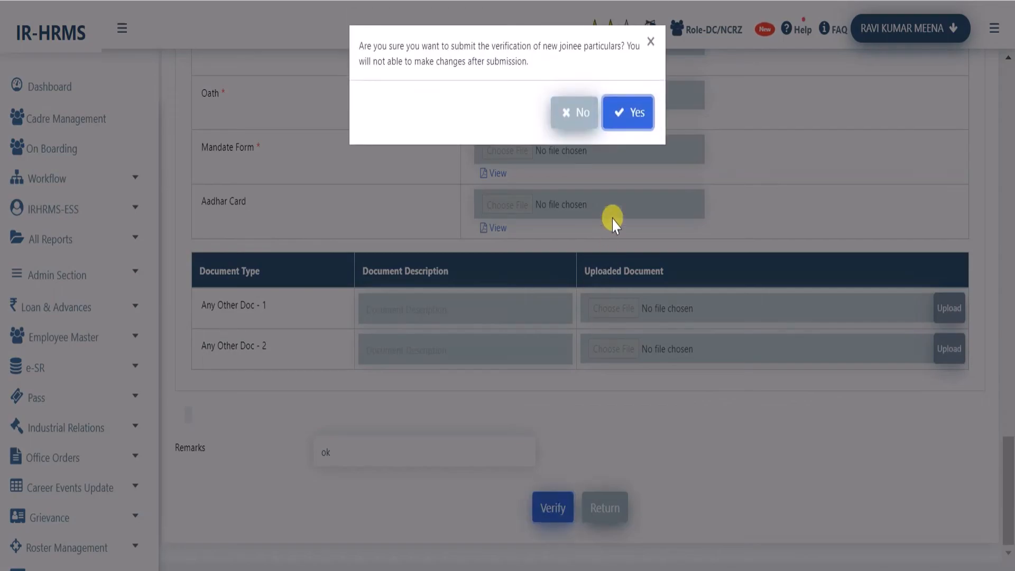
left_click(629, 114)
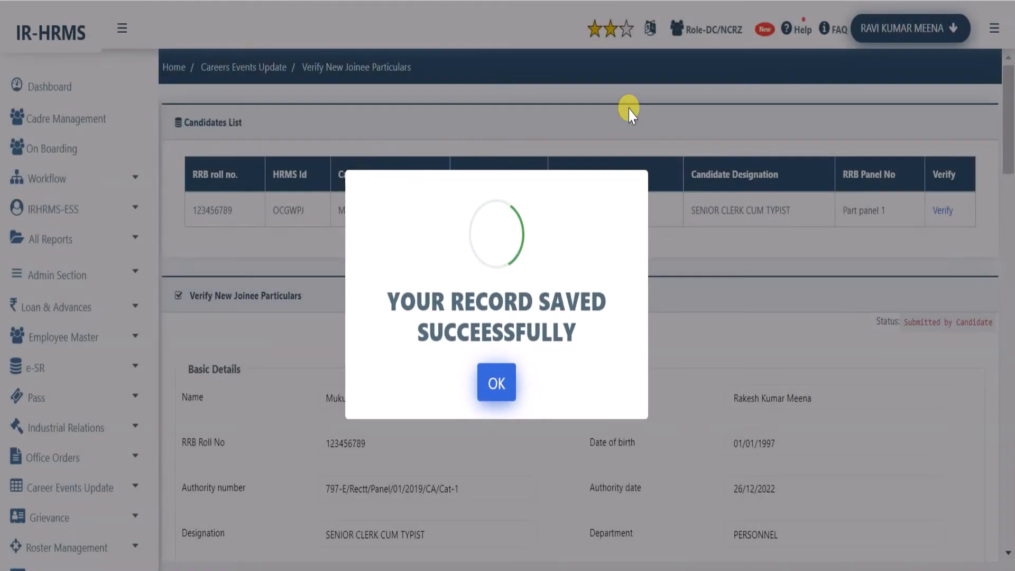
left_click(497, 381)
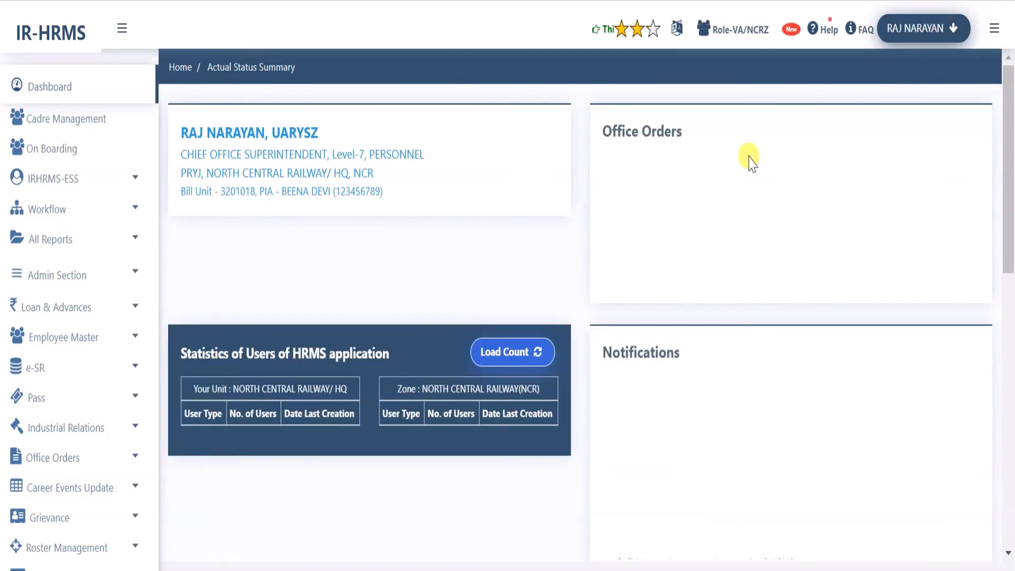
Step: From On Boarding, open 'Verify Details - VA' to list the pending candidate
left_click(57, 153)
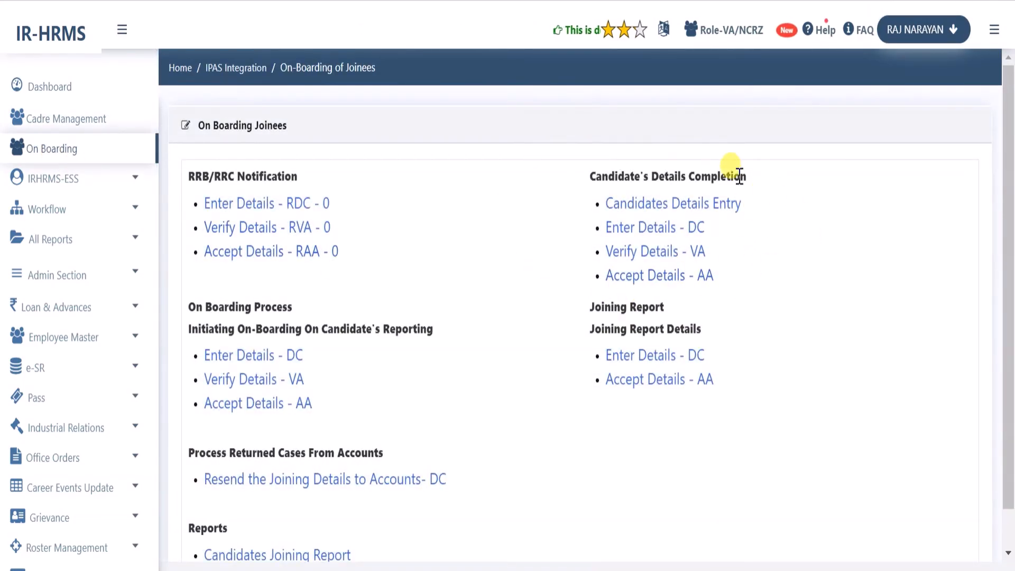
left_click_drag(589, 182, 737, 272)
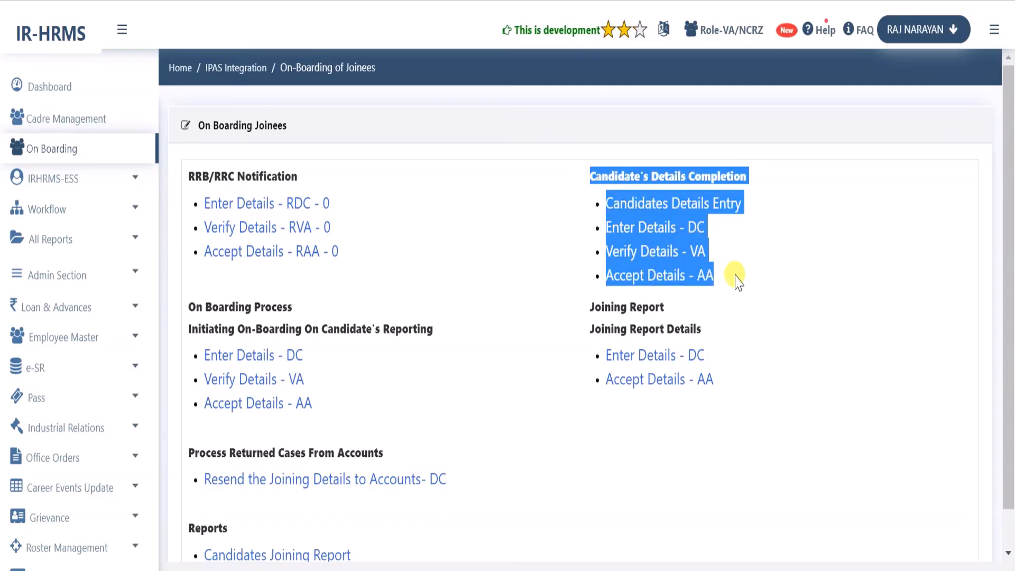
left_click(712, 253)
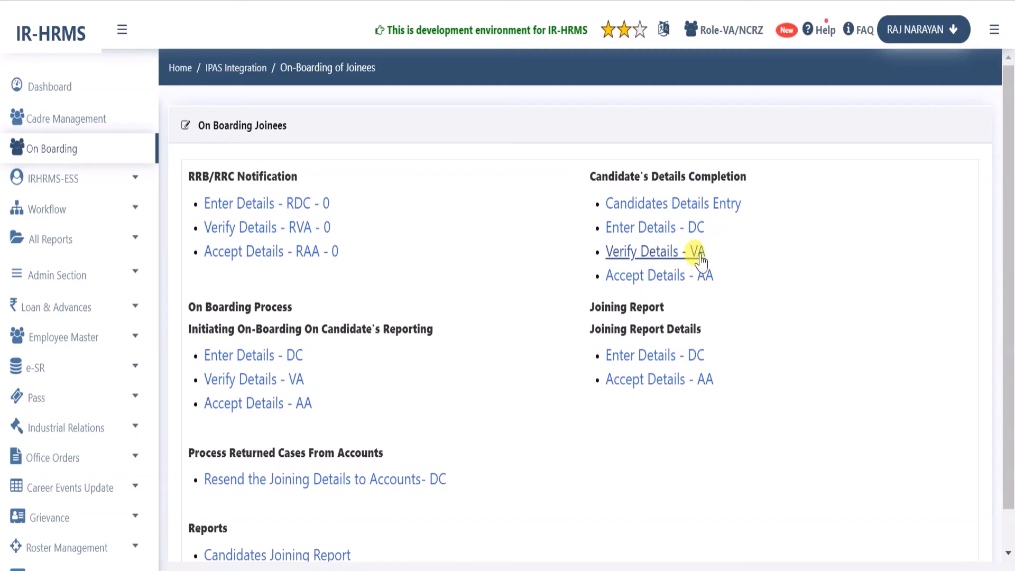
left_click(662, 255)
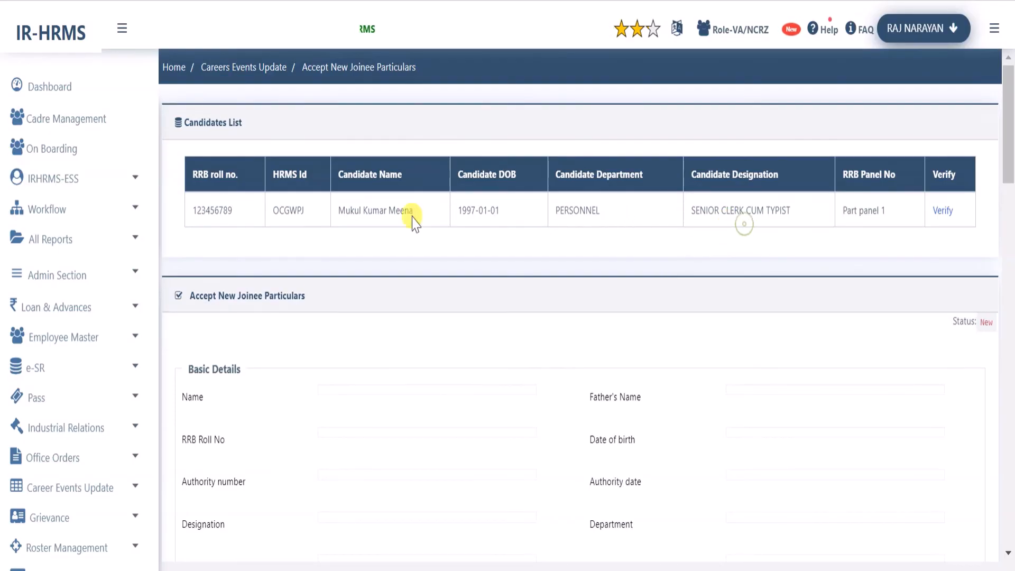
Step: Load the candidate's Verified particulars and review down to the clerk's 'ok' remark and empty Remarks
left_click_drag(219, 211, 821, 211)
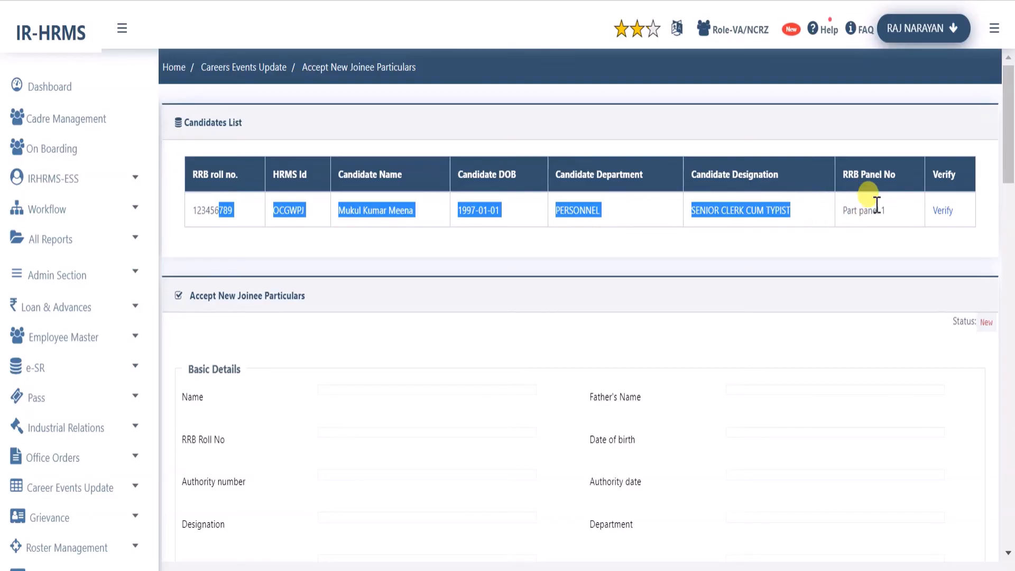
left_click(870, 200)
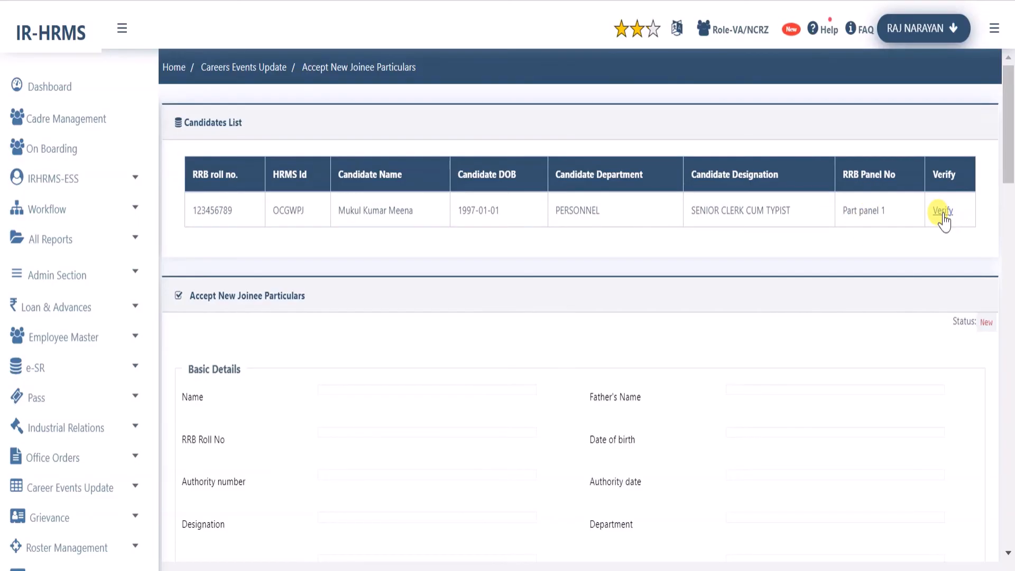
left_click(943, 211)
left_click_drag(943, 211, 900, 258)
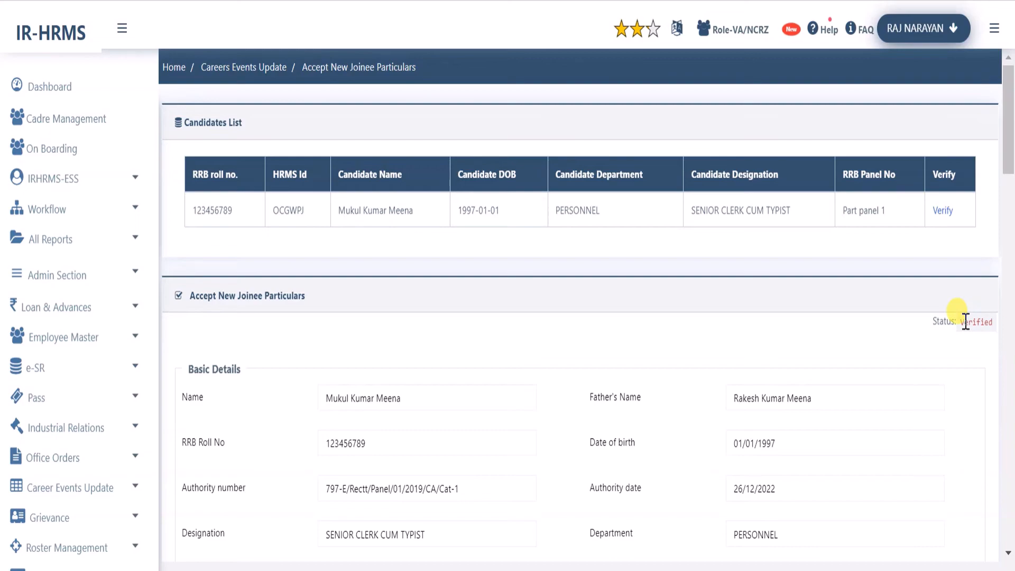
scroll(783, 326, "down", 9)
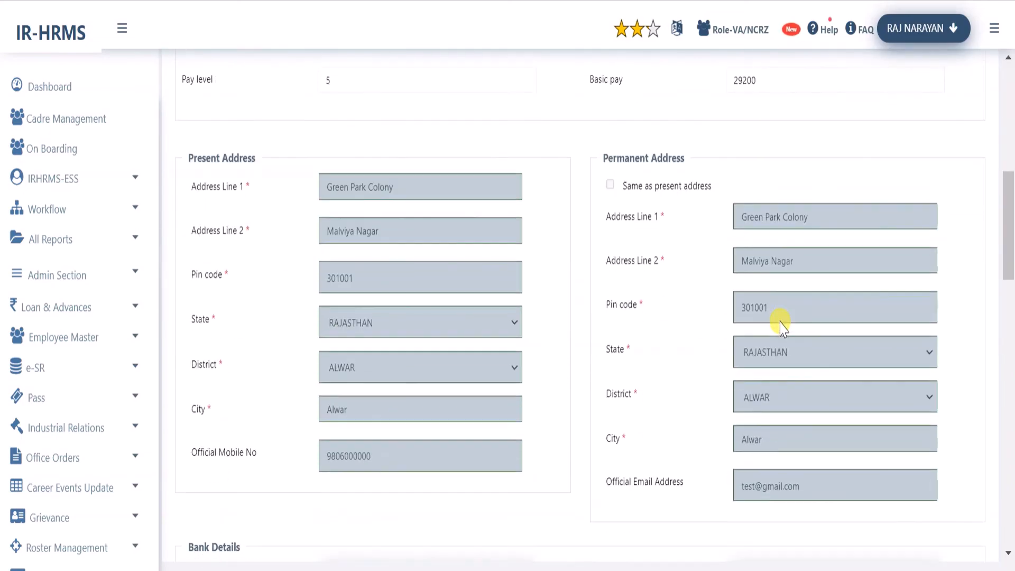
scroll(783, 325, "down", 4)
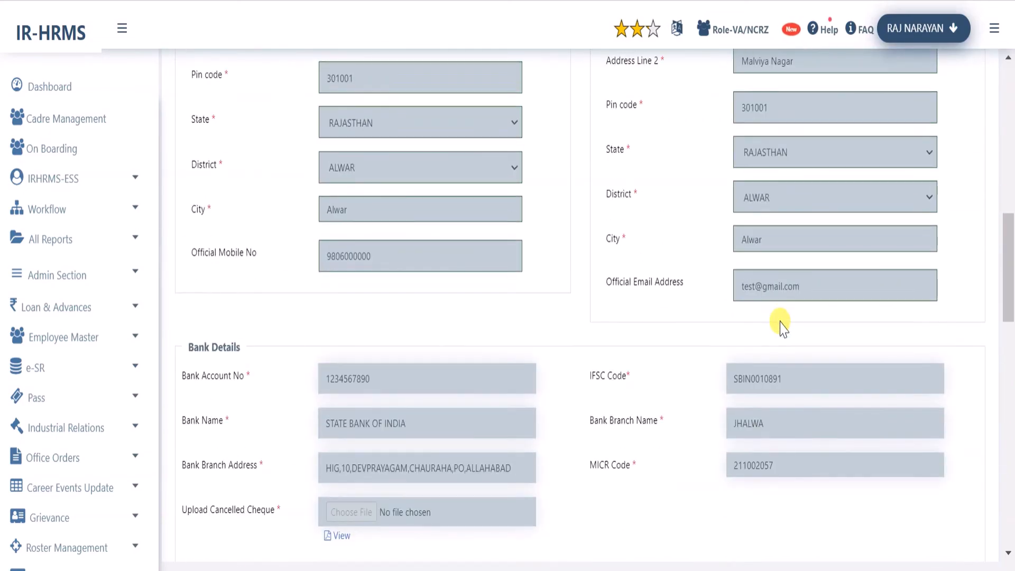
scroll(783, 326, "down", 10)
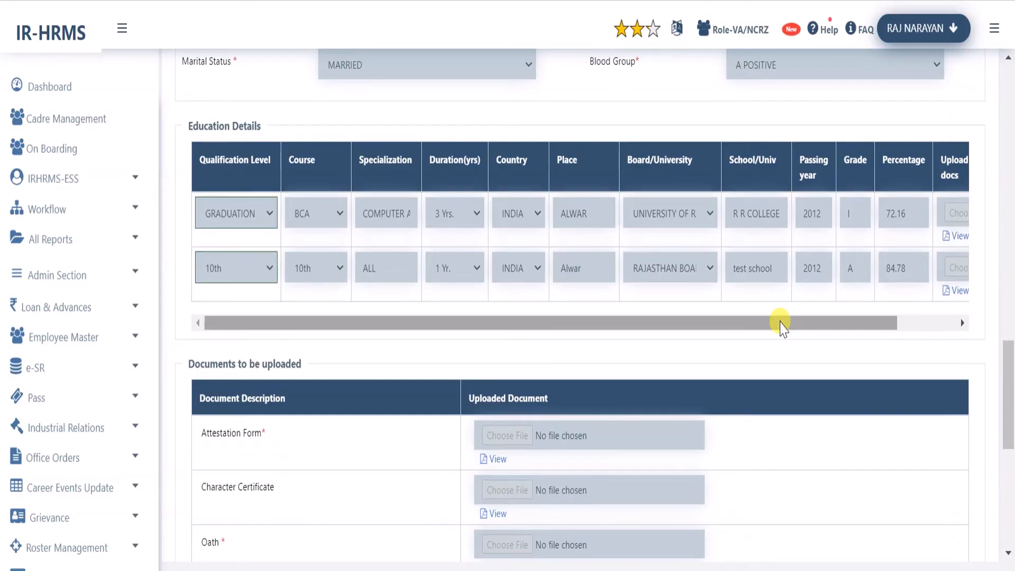
scroll(783, 325, "down", 8)
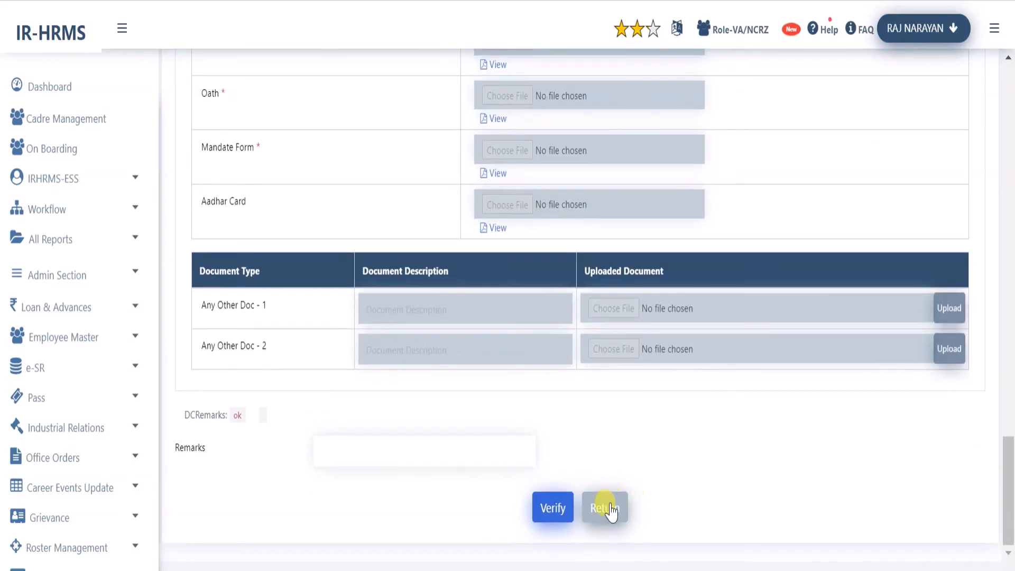
Step: Enter the remark 'VA Remark', submit the VA verification, confirm Yes, and dismiss the saved message
left_click(473, 459)
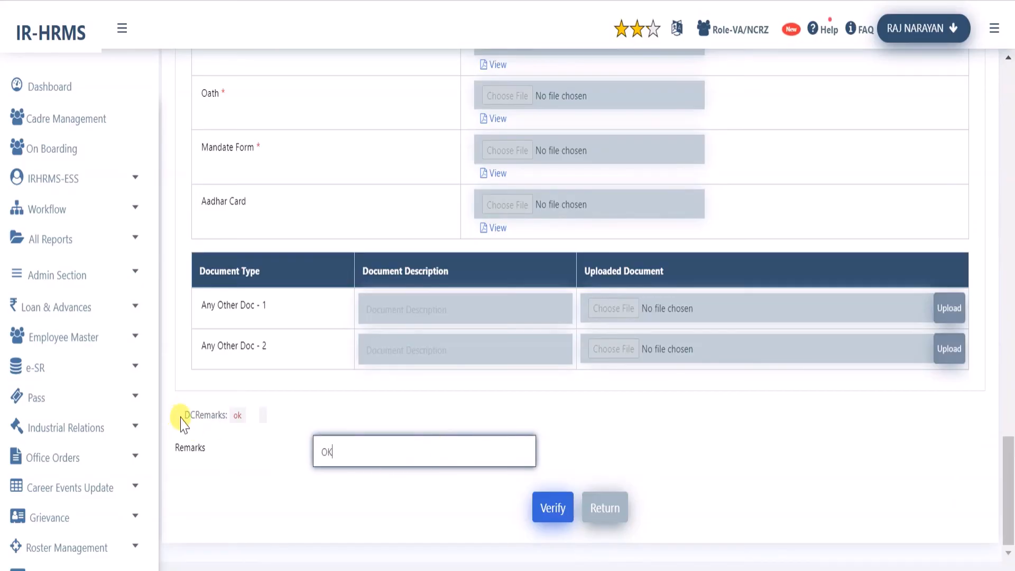
left_click_drag(183, 417, 241, 418)
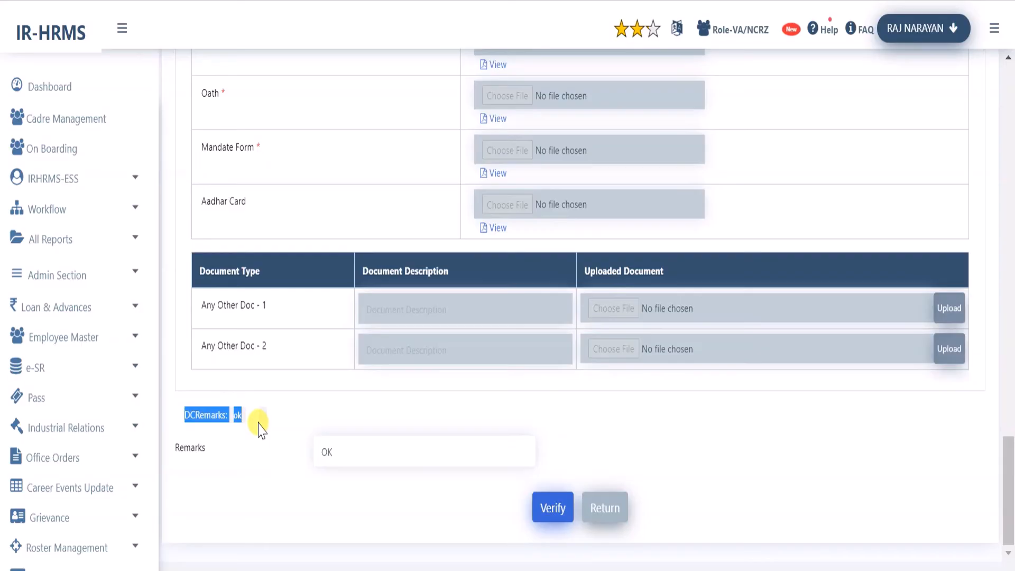
left_click(226, 447)
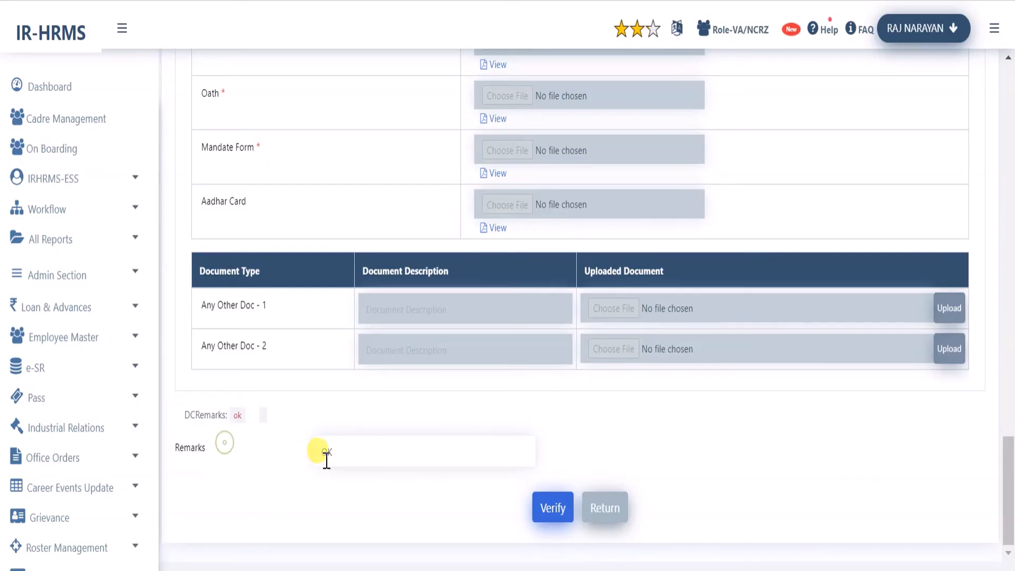
left_click(325, 452)
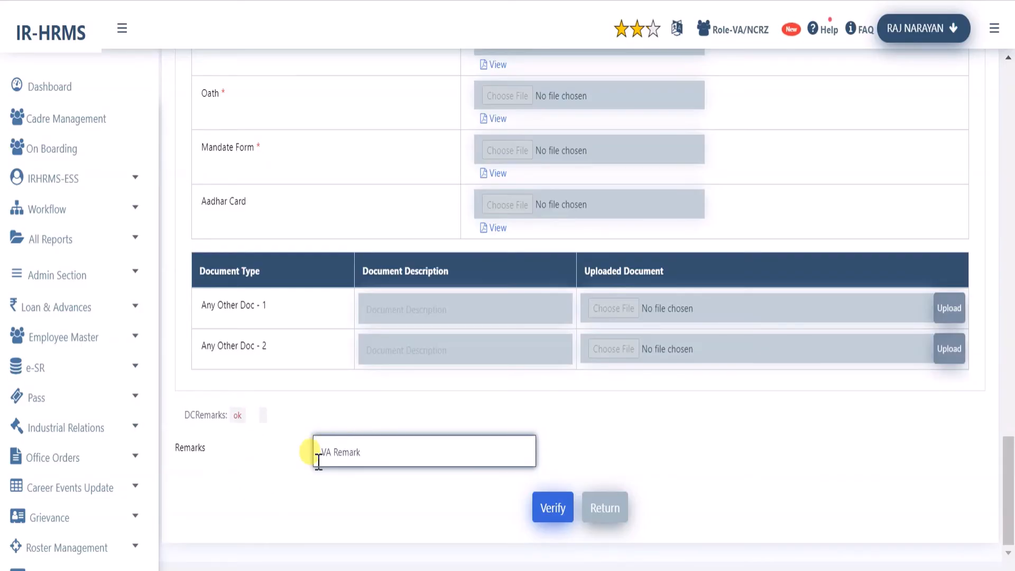
left_click(550, 514)
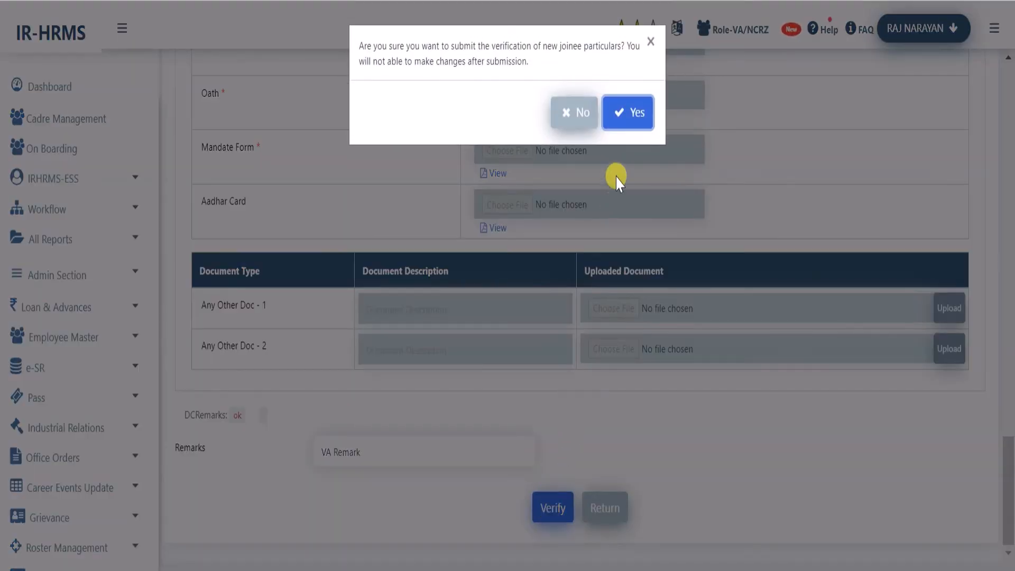
left_click(628, 117)
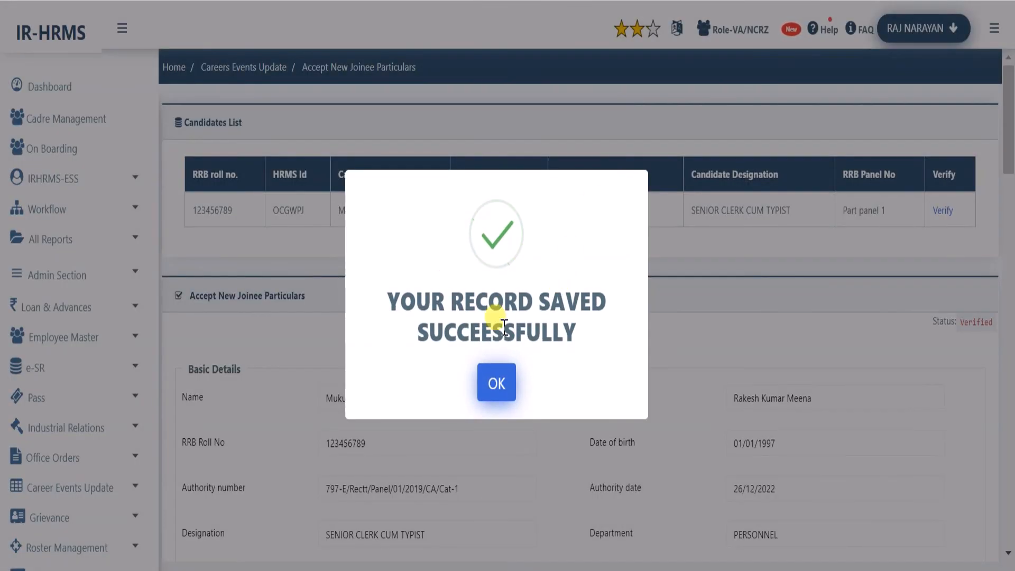
left_click(497, 385)
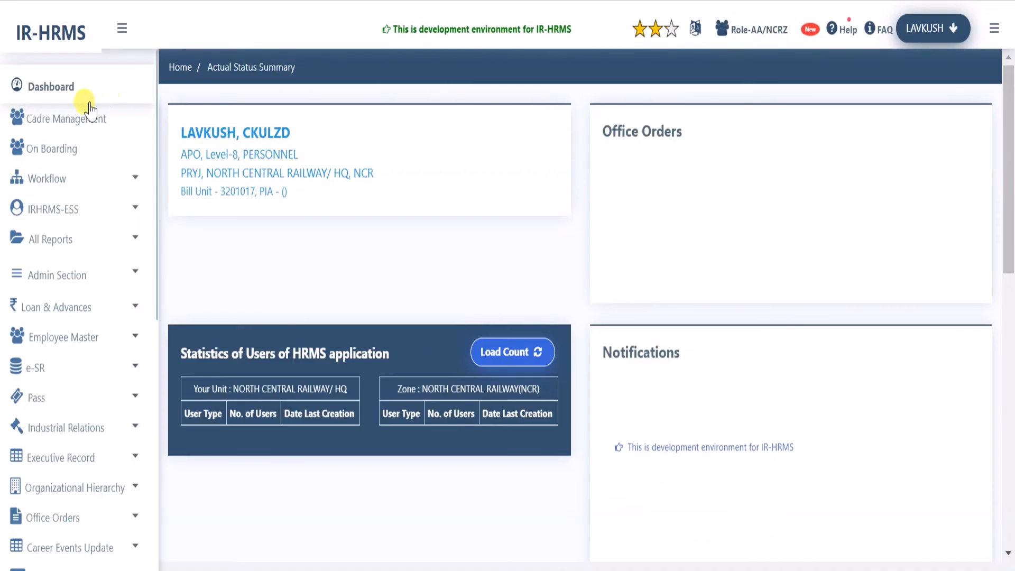
Step: From On Boarding, open 'Accept Details - AA' to list the candidate awaiting acceptance
left_click(48, 153)
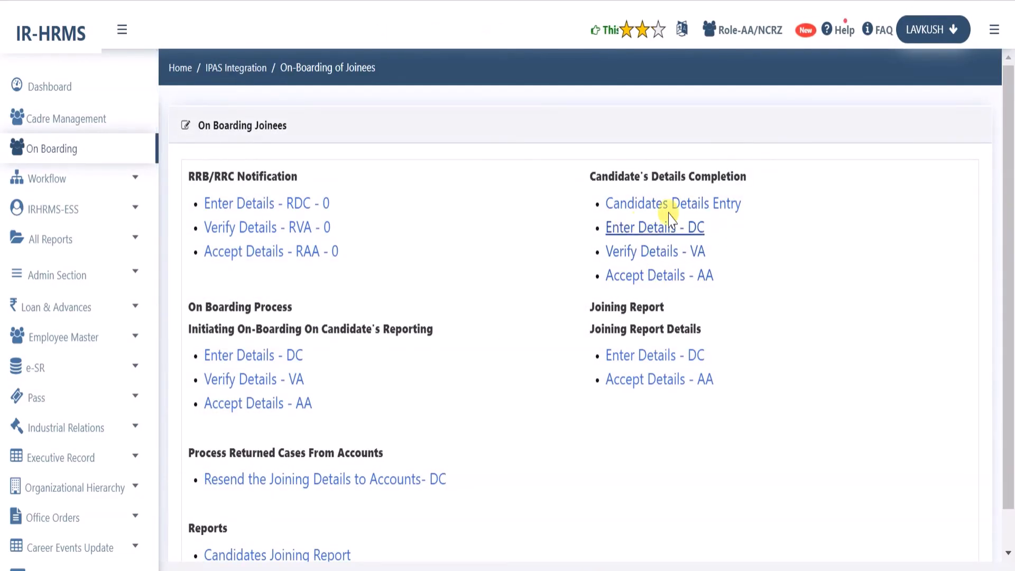
triple_click(711, 276)
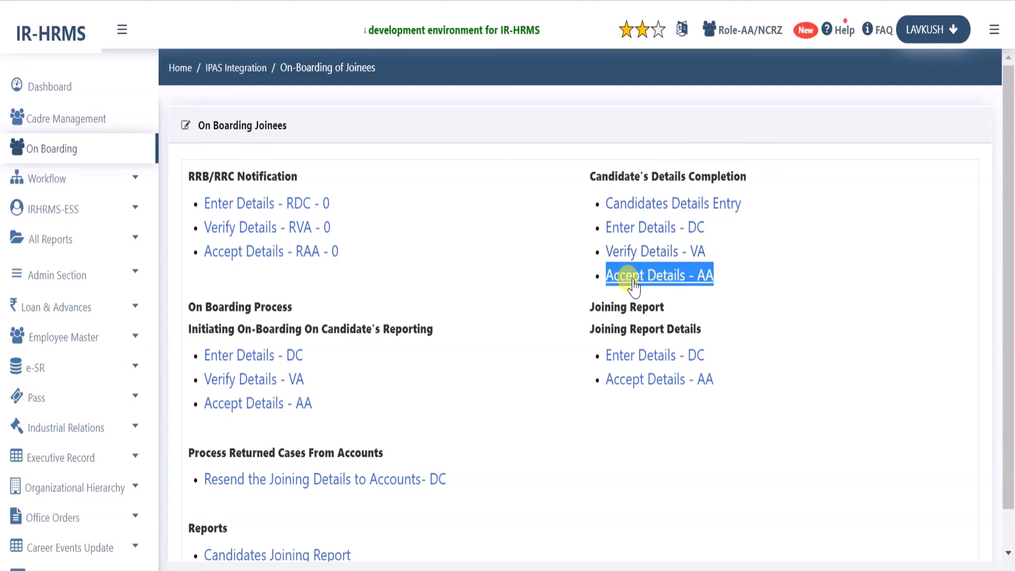
left_click(671, 277)
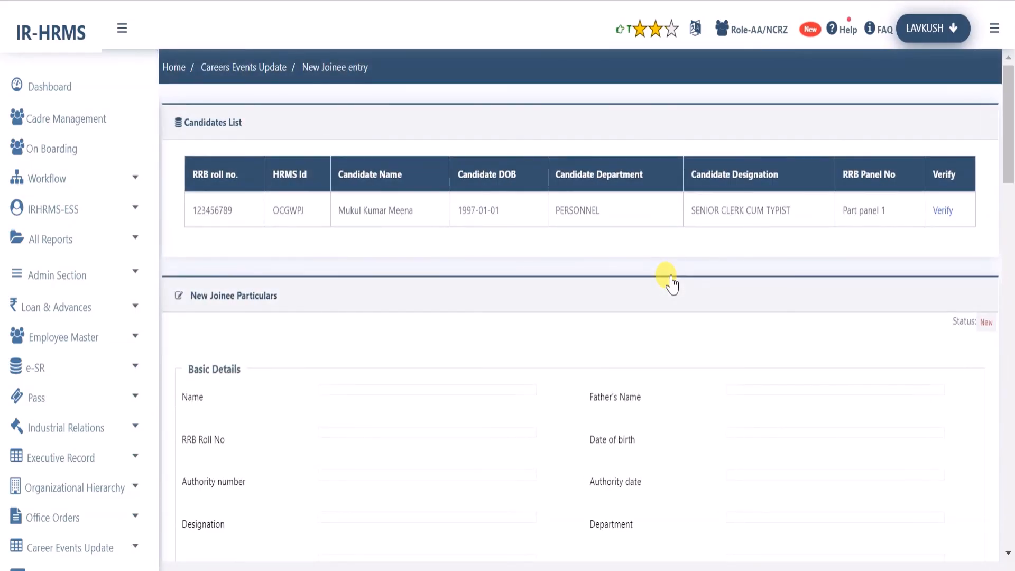
Step: Load the candidate's particulars for acceptance and check the status reads Submitted by VA
left_click(945, 211)
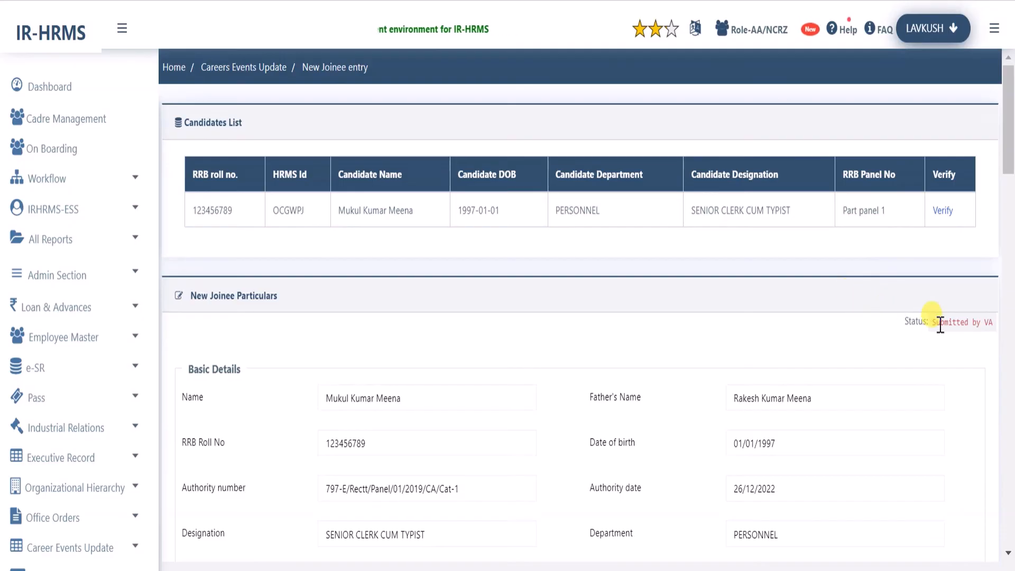
left_click_drag(937, 320, 993, 321)
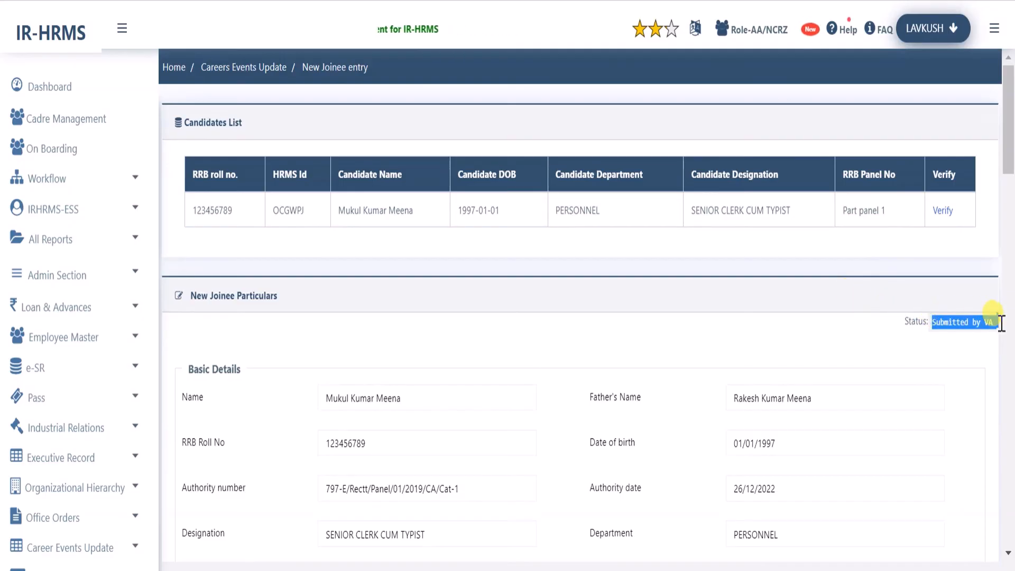
left_click(961, 324)
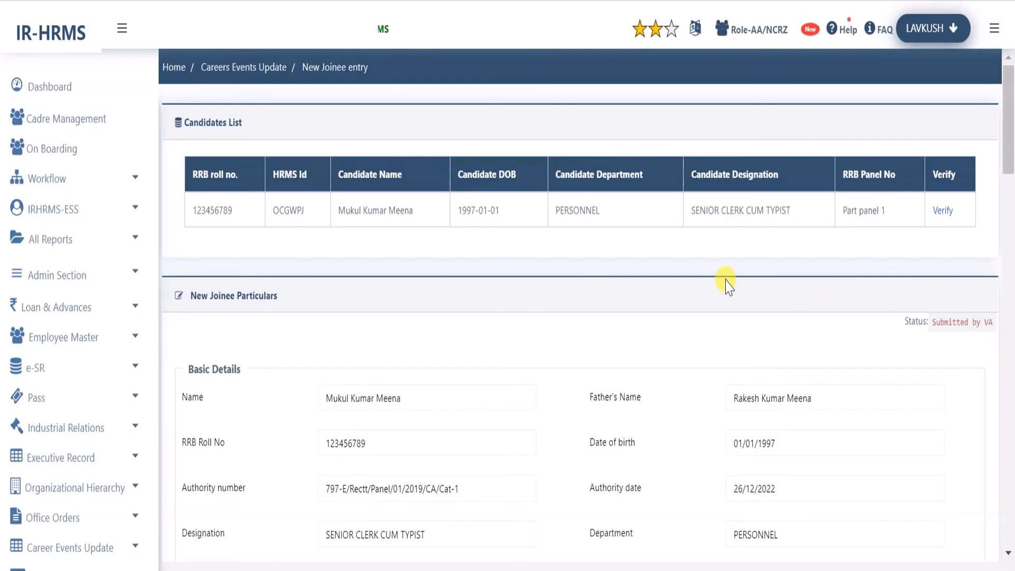
Step: Review the form down to the clerk's 'ok' remark and the VA's remark
scroll(726, 285, "down", 5)
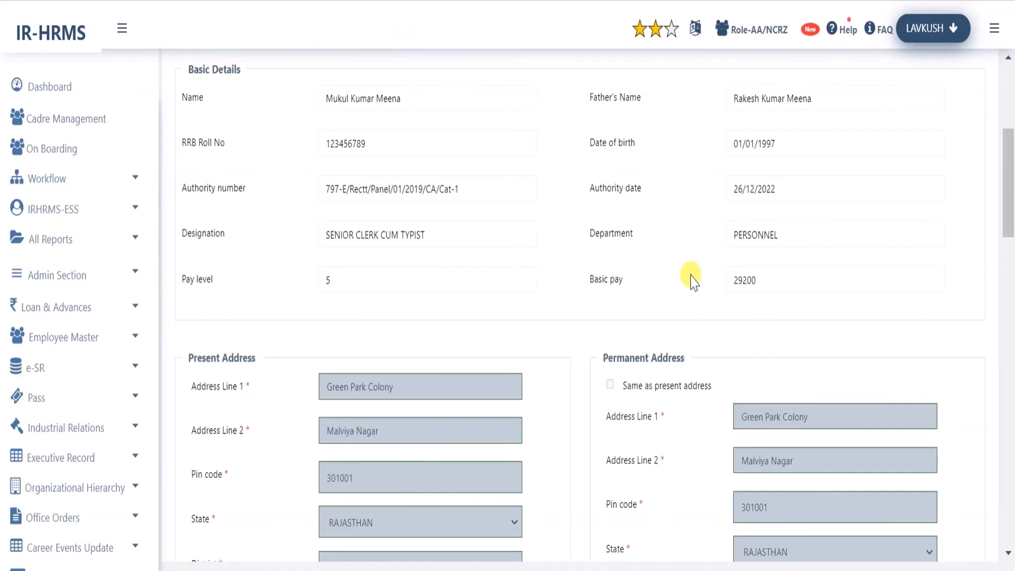
scroll(693, 281, "down", 3)
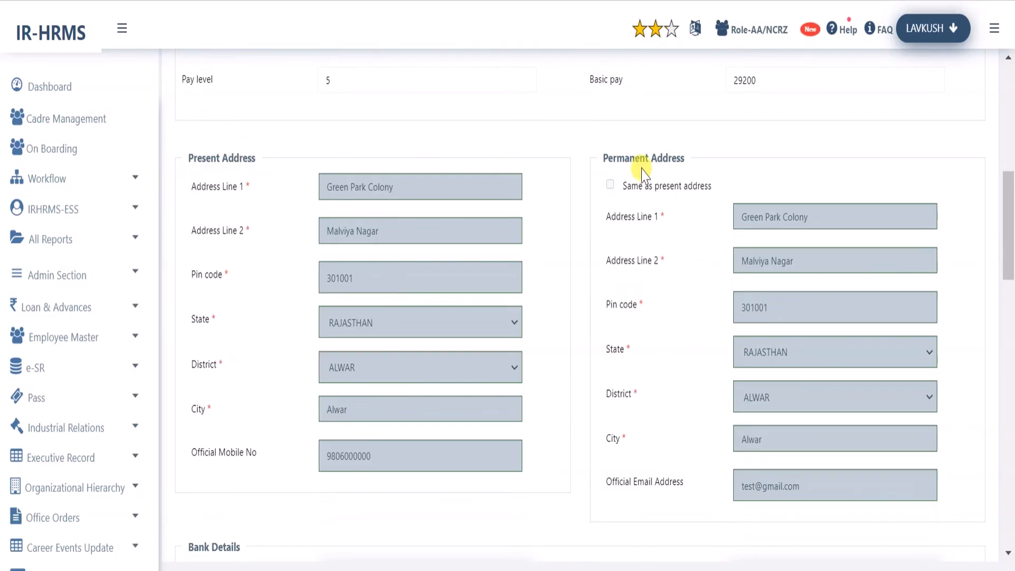
scroll(644, 190, "down", 8)
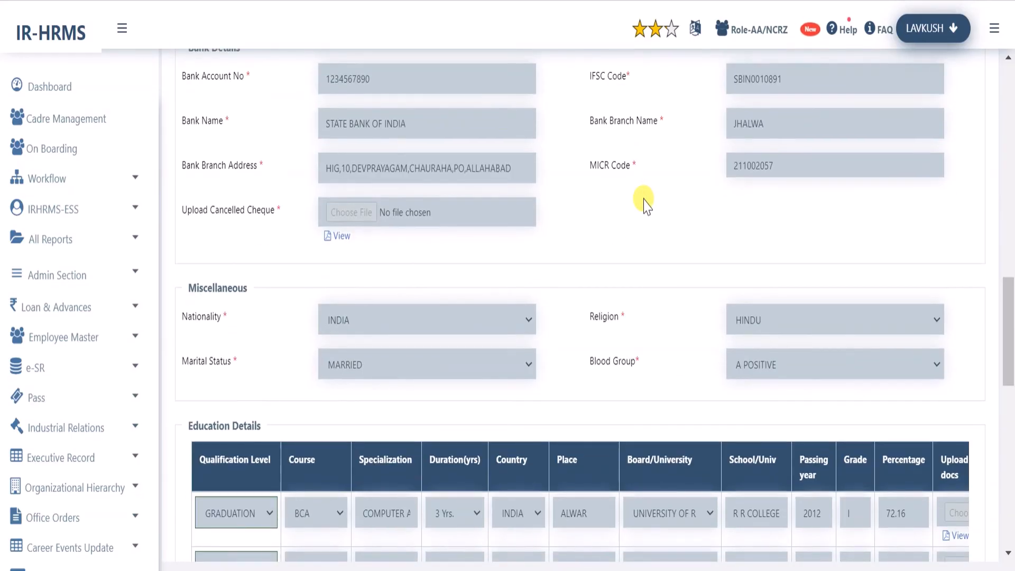
scroll(644, 201, "down", 8)
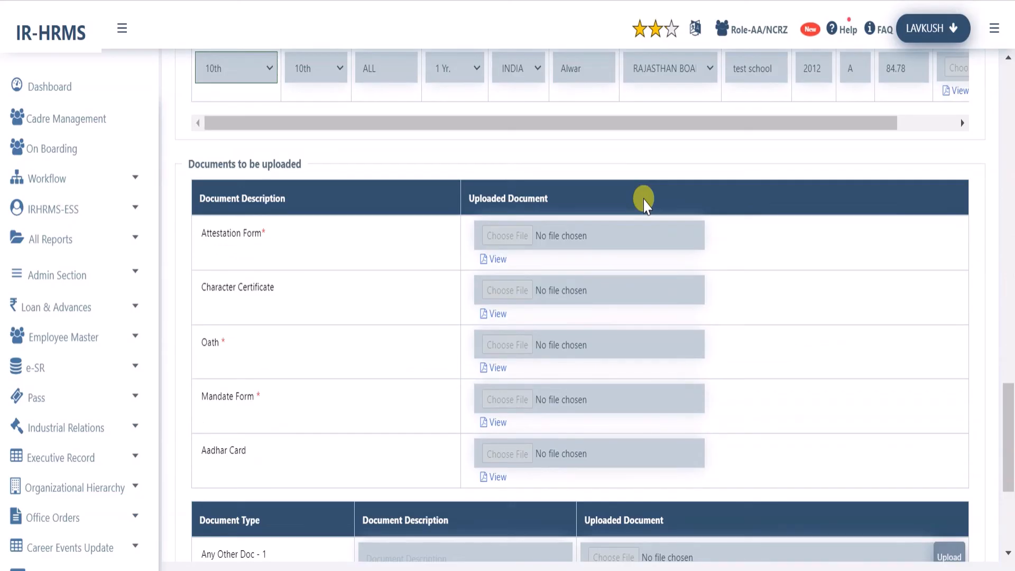
scroll(644, 202, "down", 4)
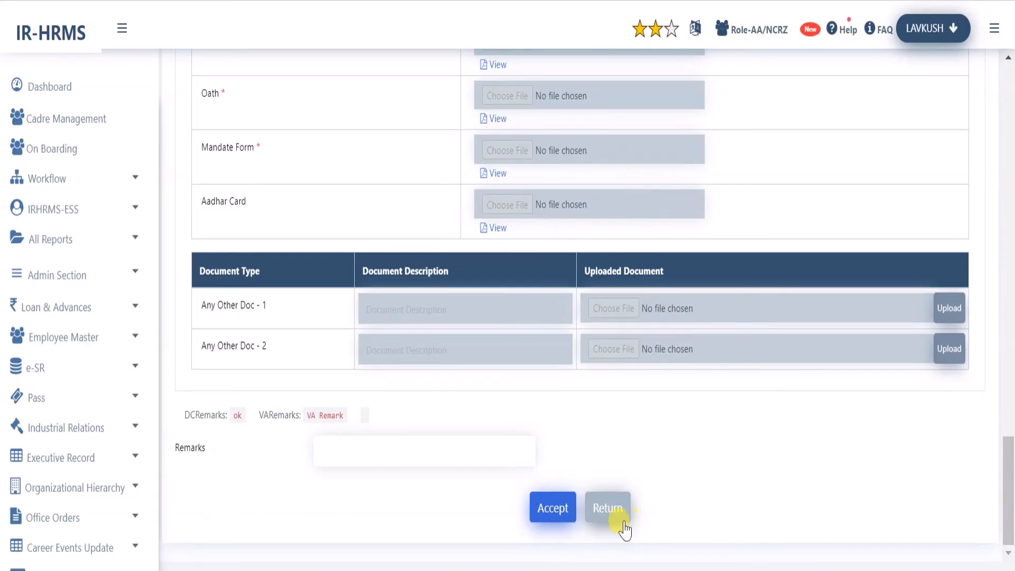
Step: Accept the new joinee's particulars with the remark 'AA remark' and confirm
left_click(460, 451)
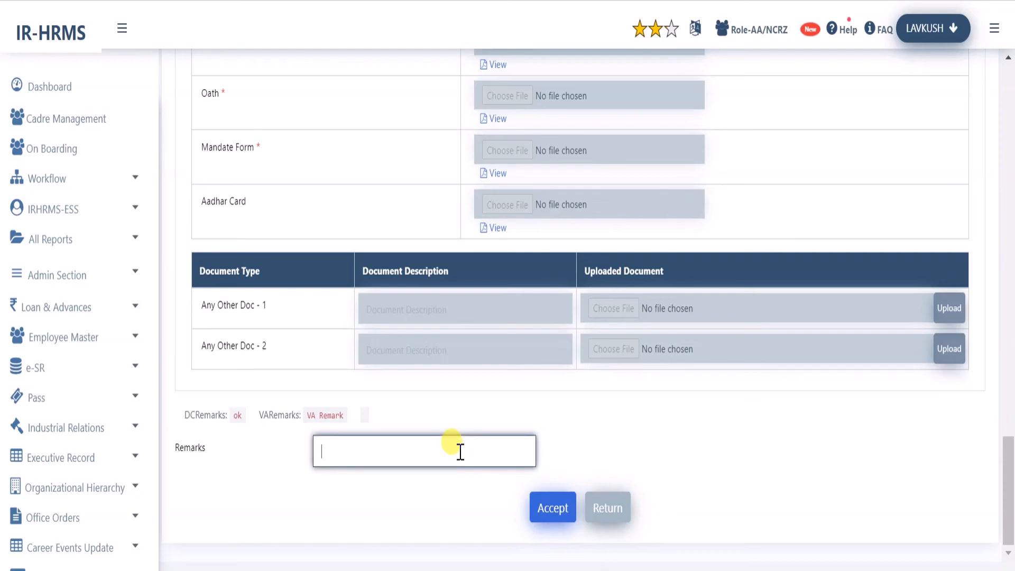
type("AA remark")
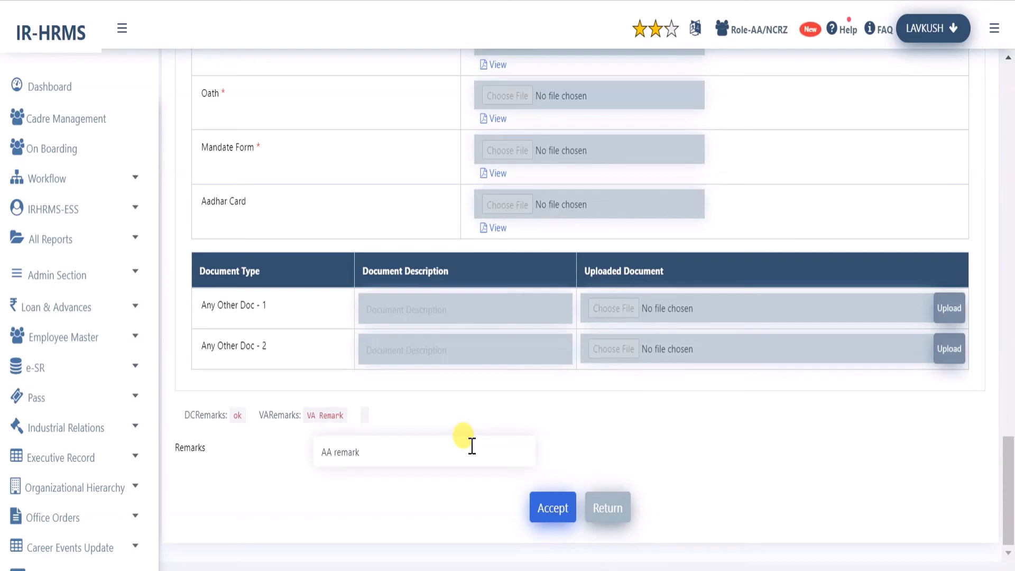
left_click(549, 511)
left_click(633, 114)
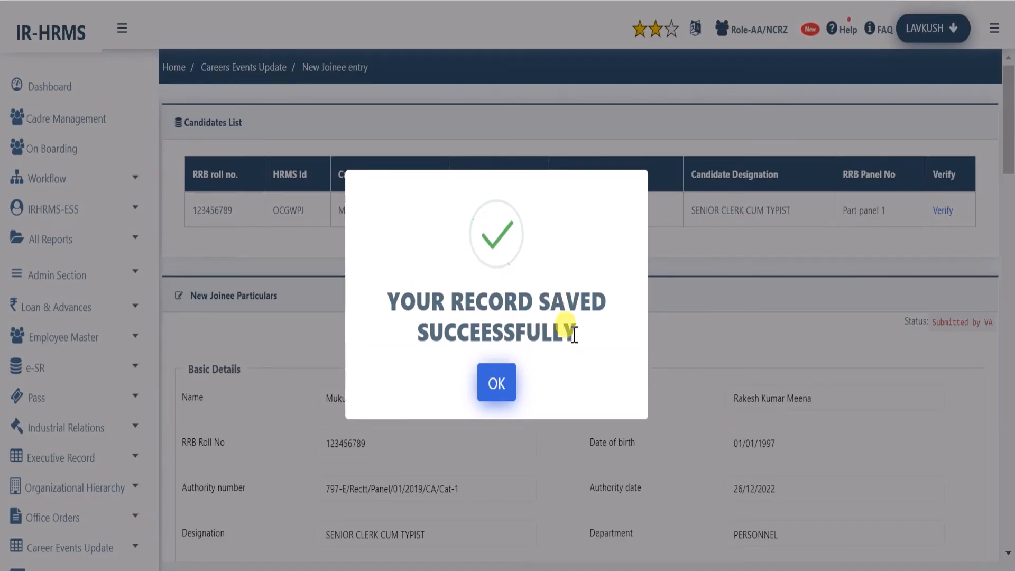
Step: Dismiss the record-saved message, review the completion steps, and expand the Office Orders menu
left_click(498, 383)
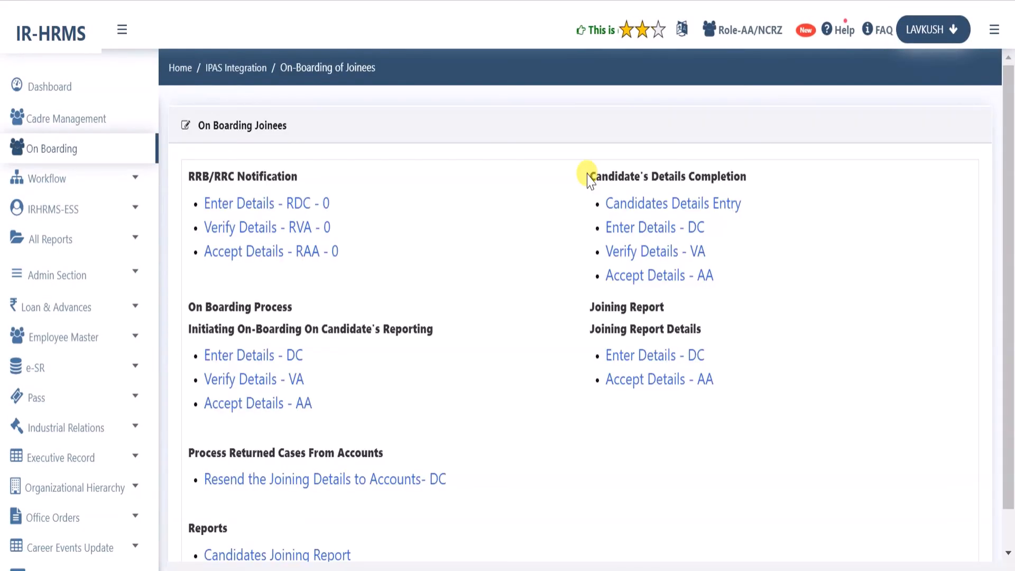
left_click_drag(591, 174, 750, 276)
left_click(796, 199)
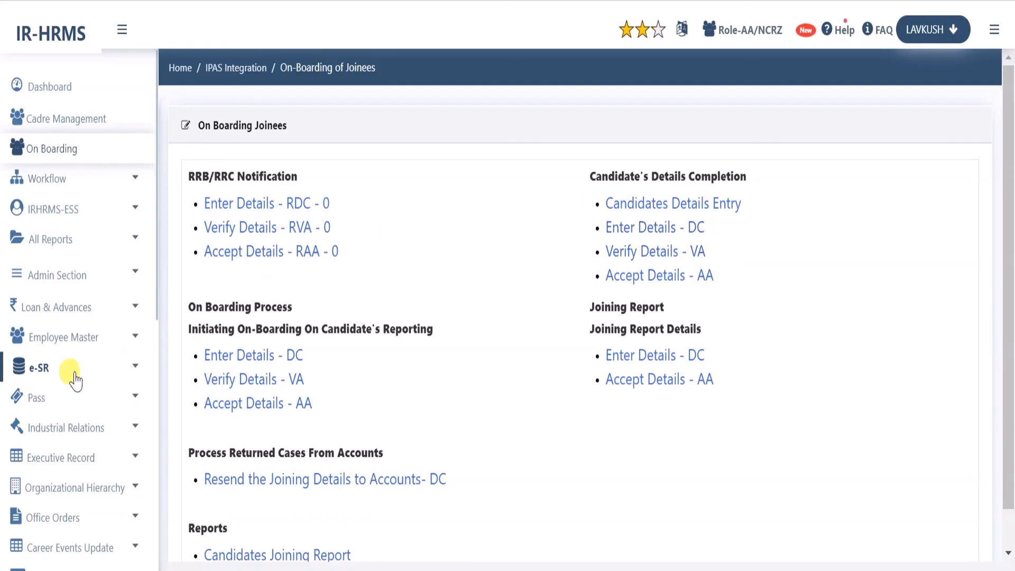
scroll(68, 521, "down", 5)
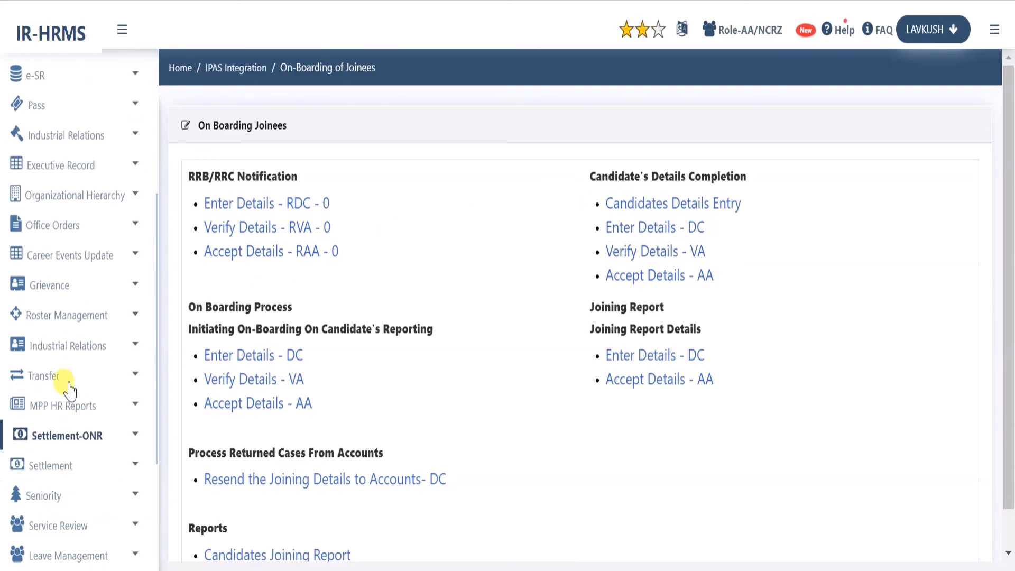
left_click(72, 233)
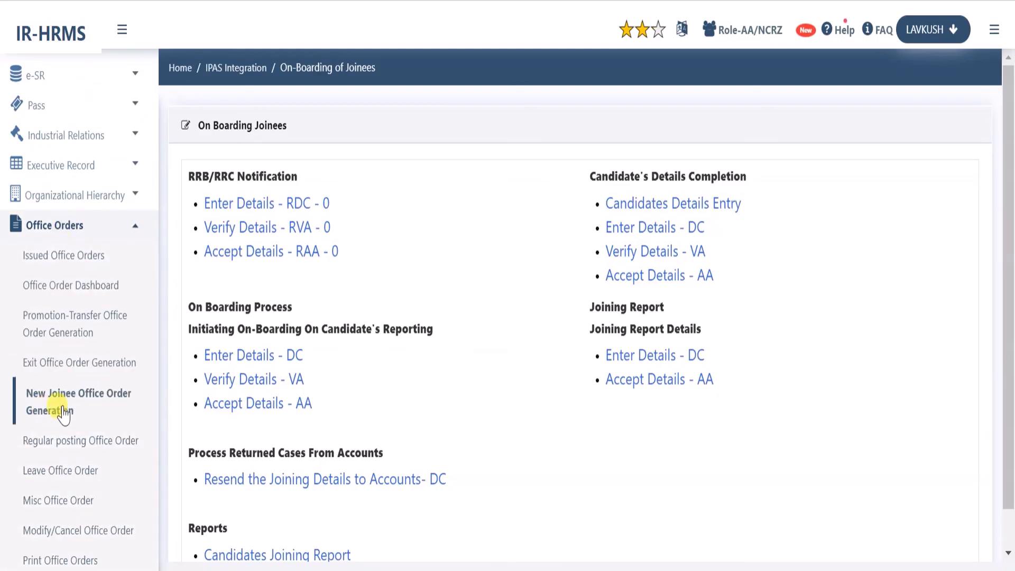